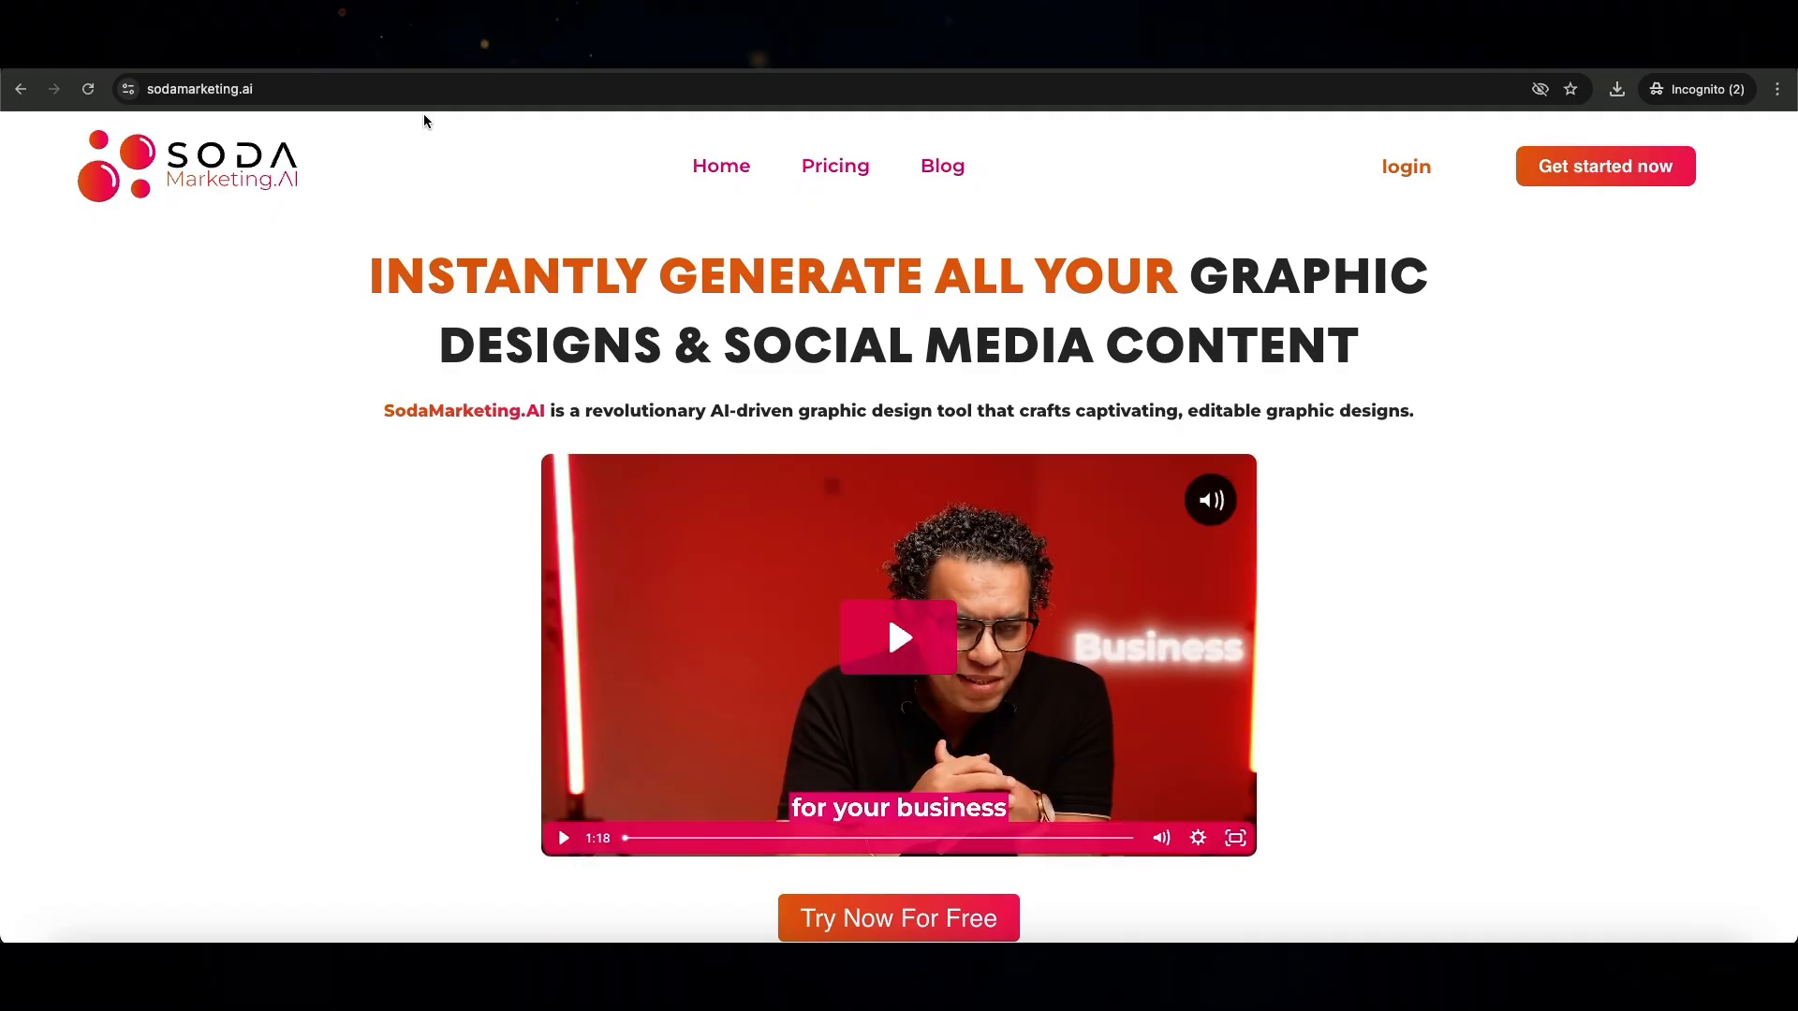
Open the free-trial registration page and fill in the registrant's sign-up details
click(913, 612)
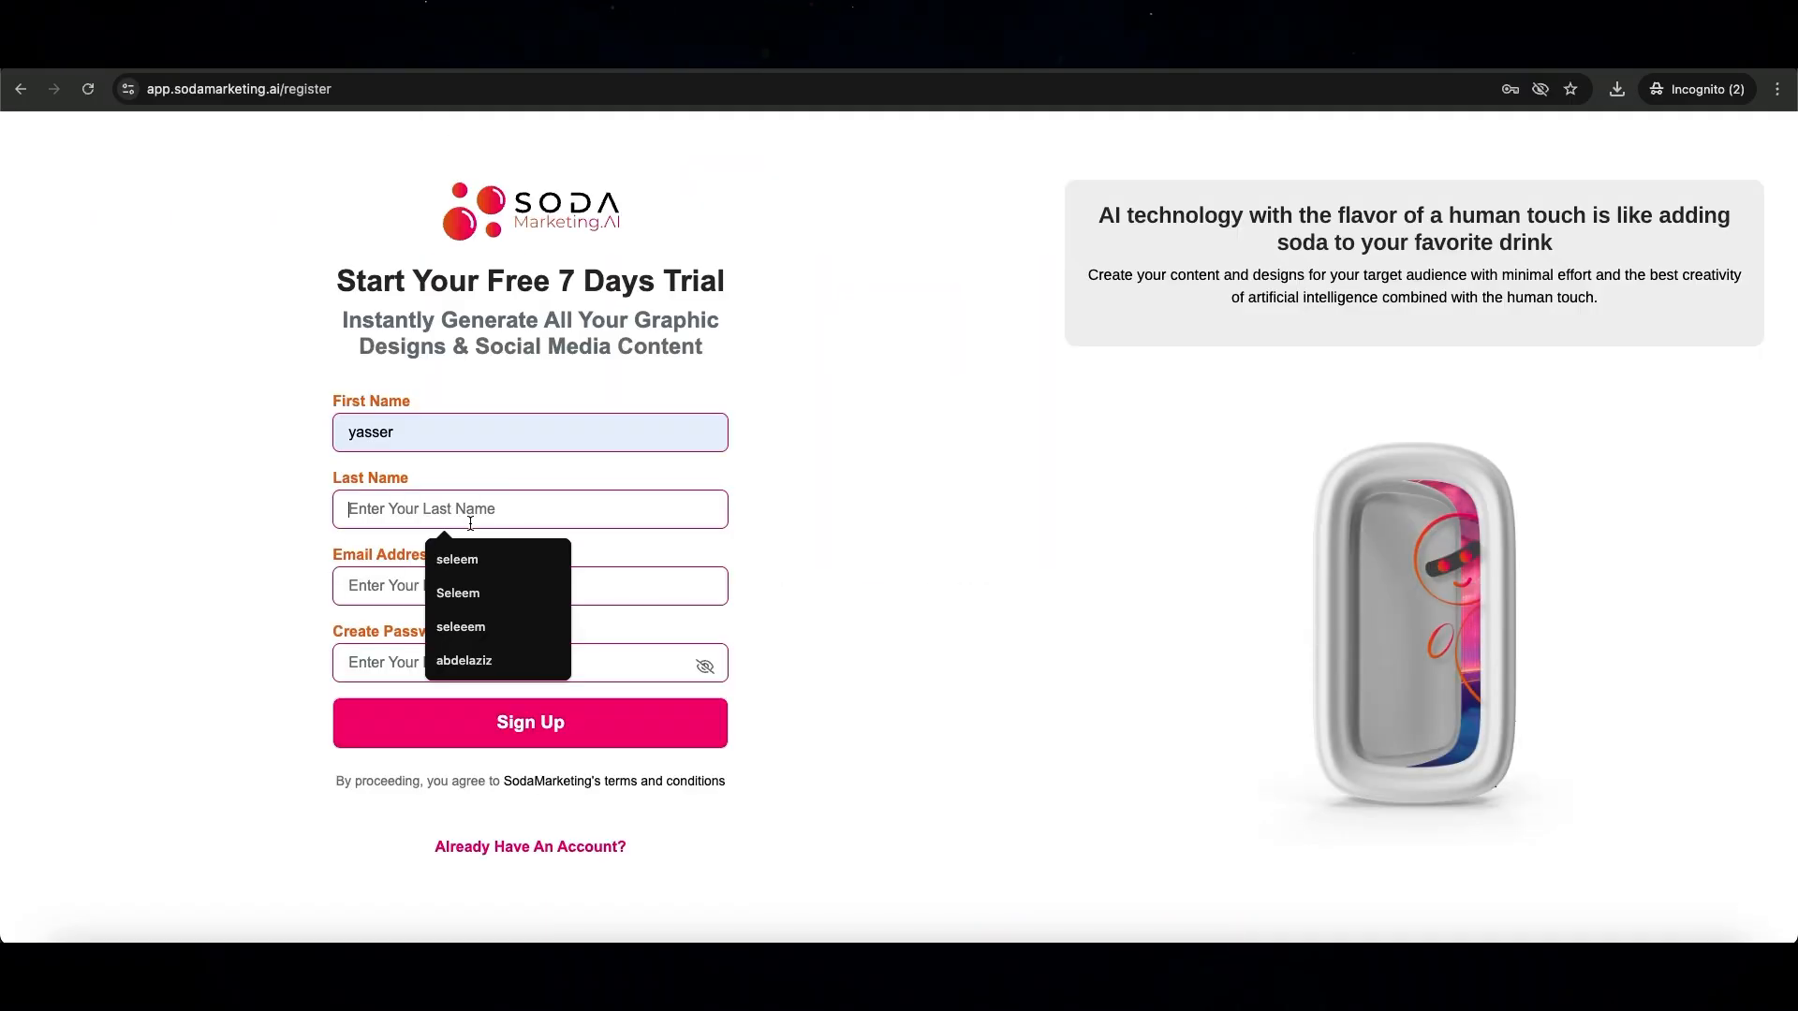
text(sebend)
click(473, 582)
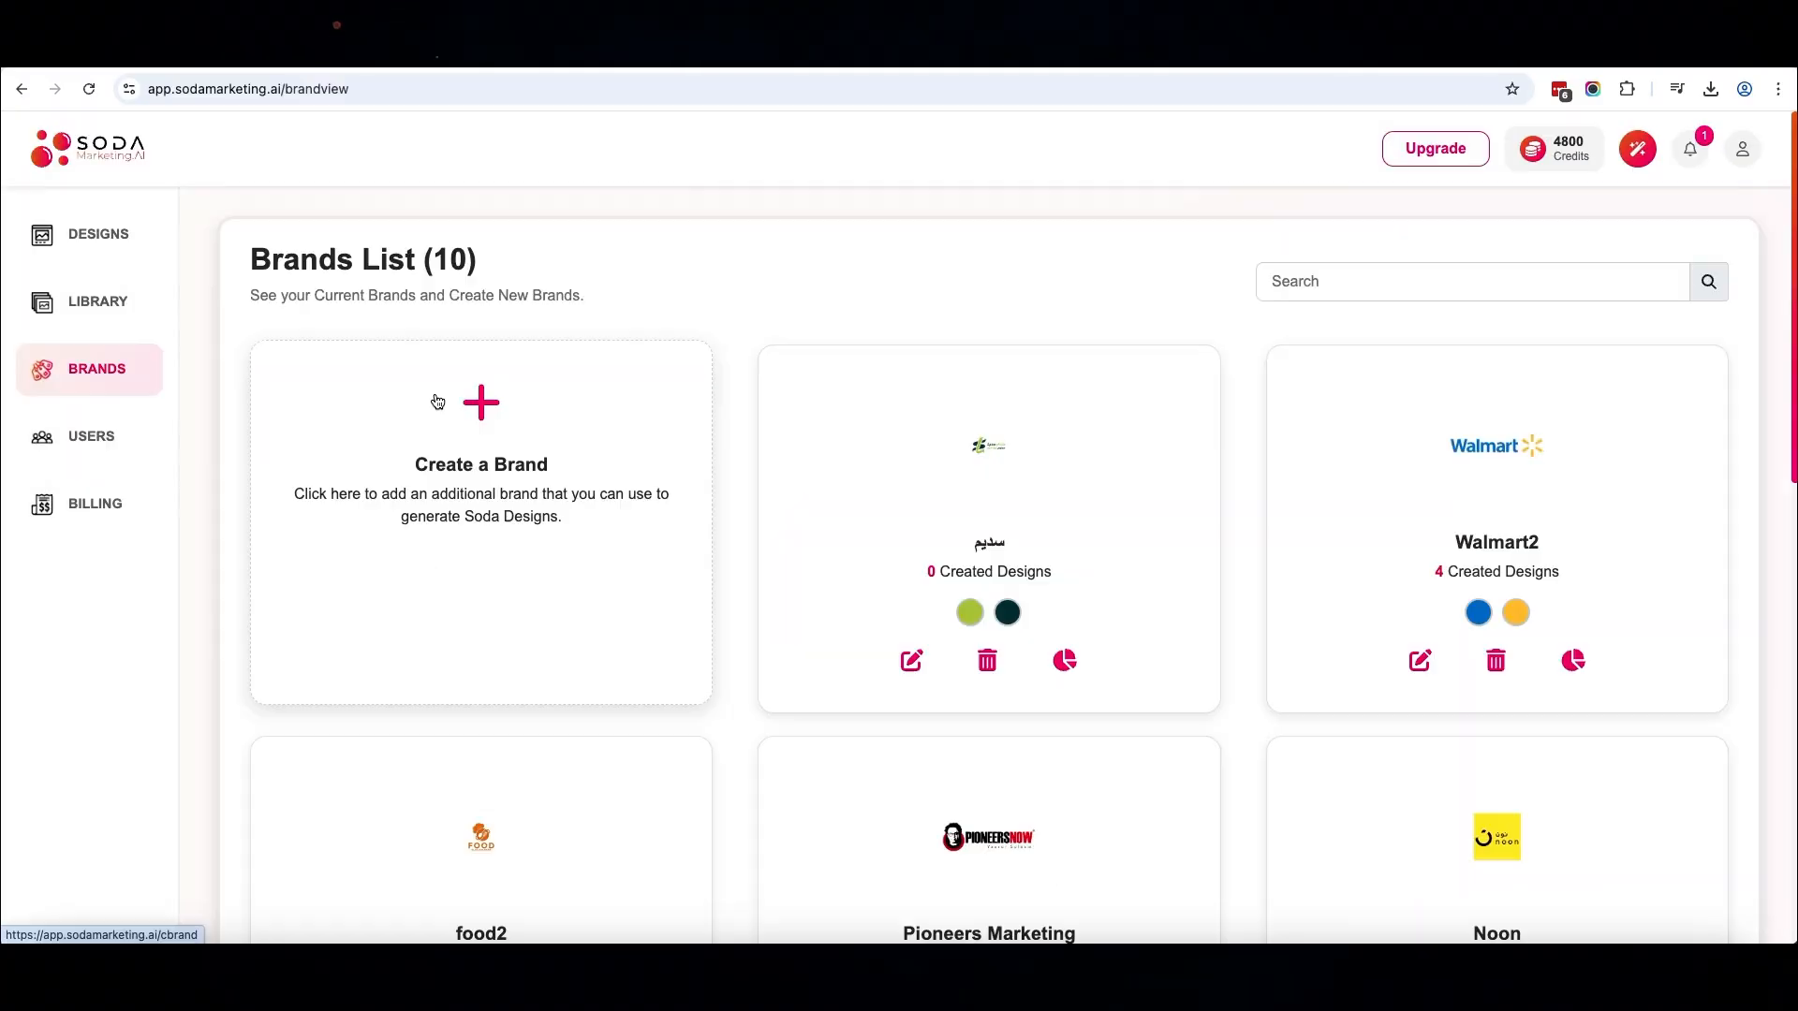
Start a new brand named Walmart and set its category to Retail
click(485, 414)
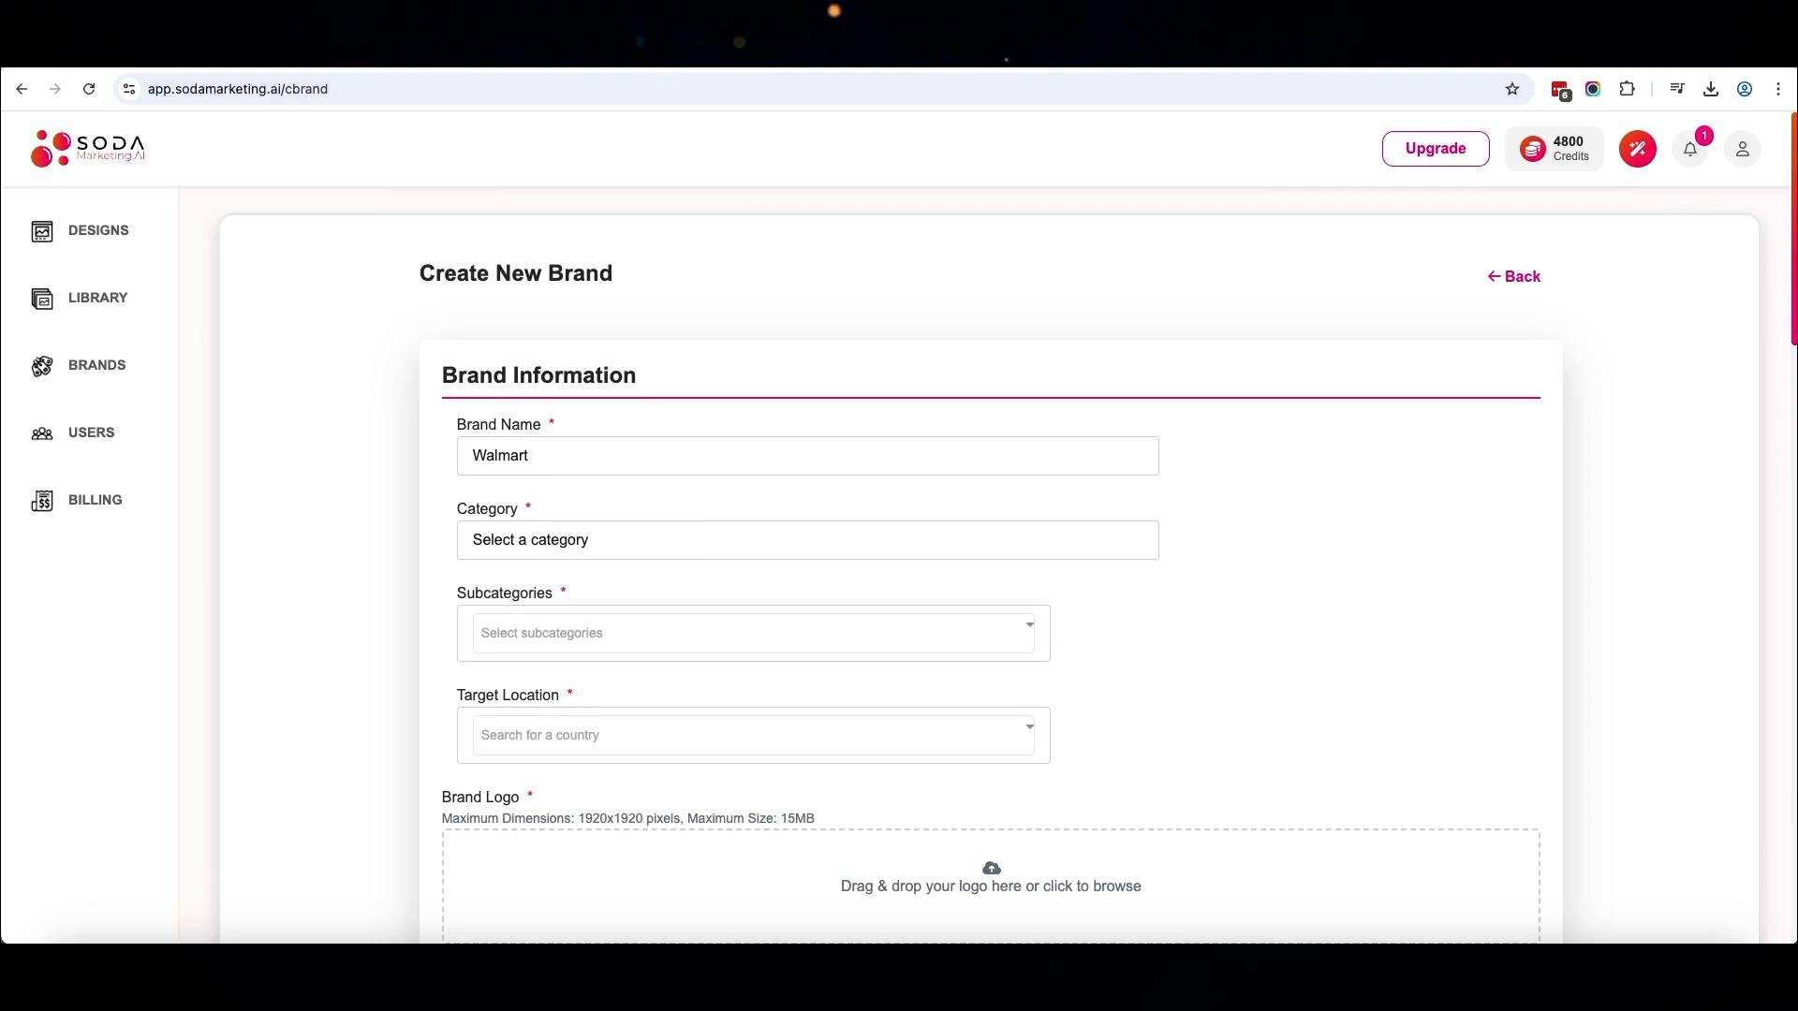
click(604, 541)
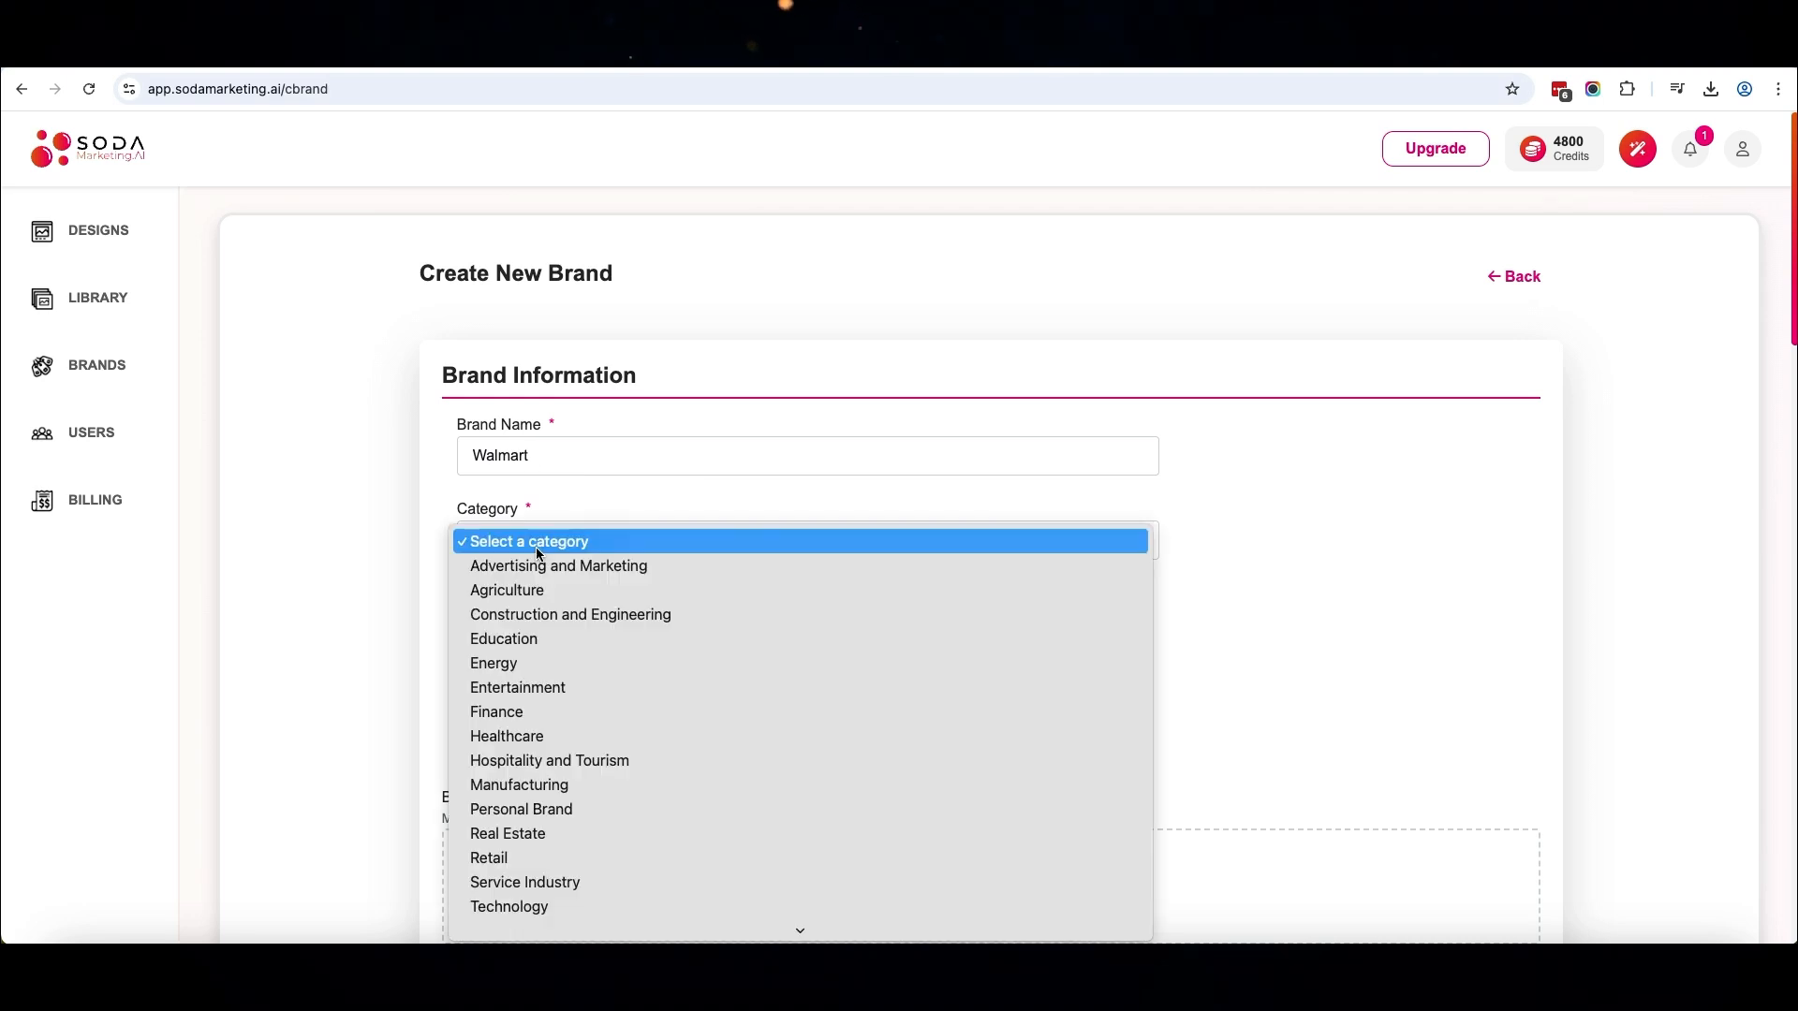
click(553, 857)
Add the subcategories Electronics, Sporting Goods, Home and Furniture, and Grocery and Food Retail to the brand
click(546, 631)
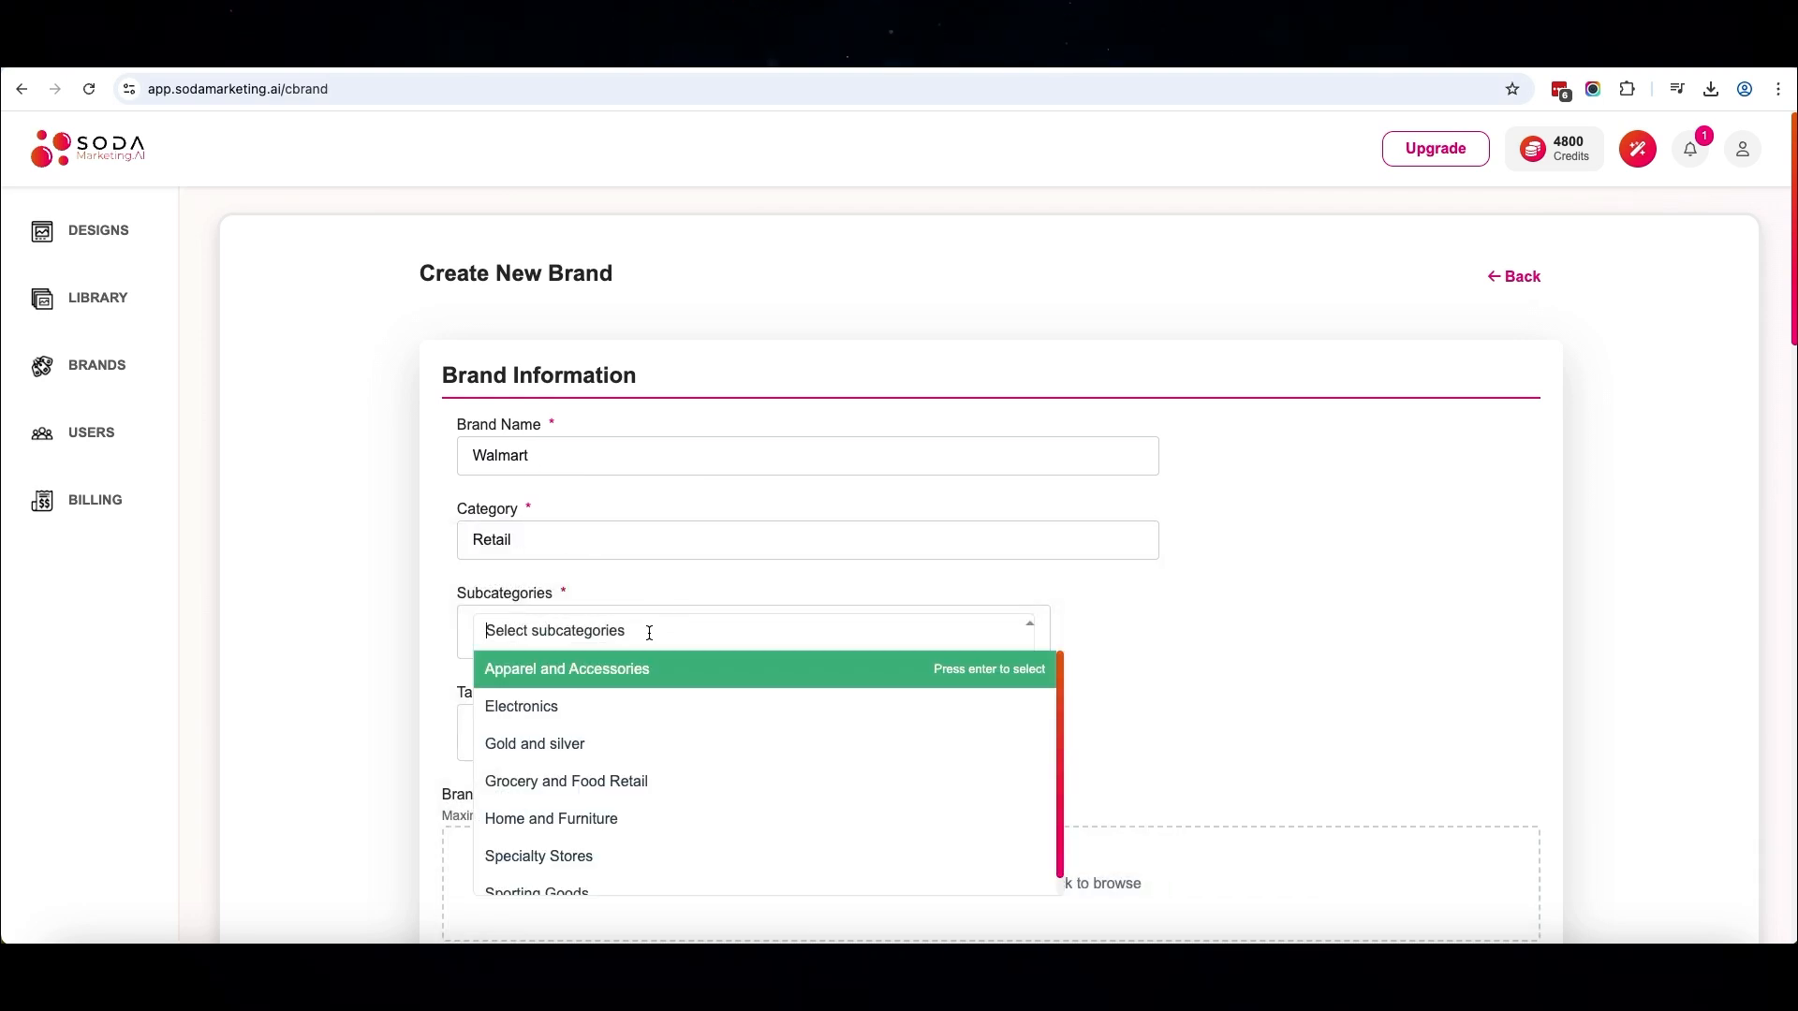
click(608, 715)
click(600, 883)
click(599, 807)
click(600, 768)
click(350, 684)
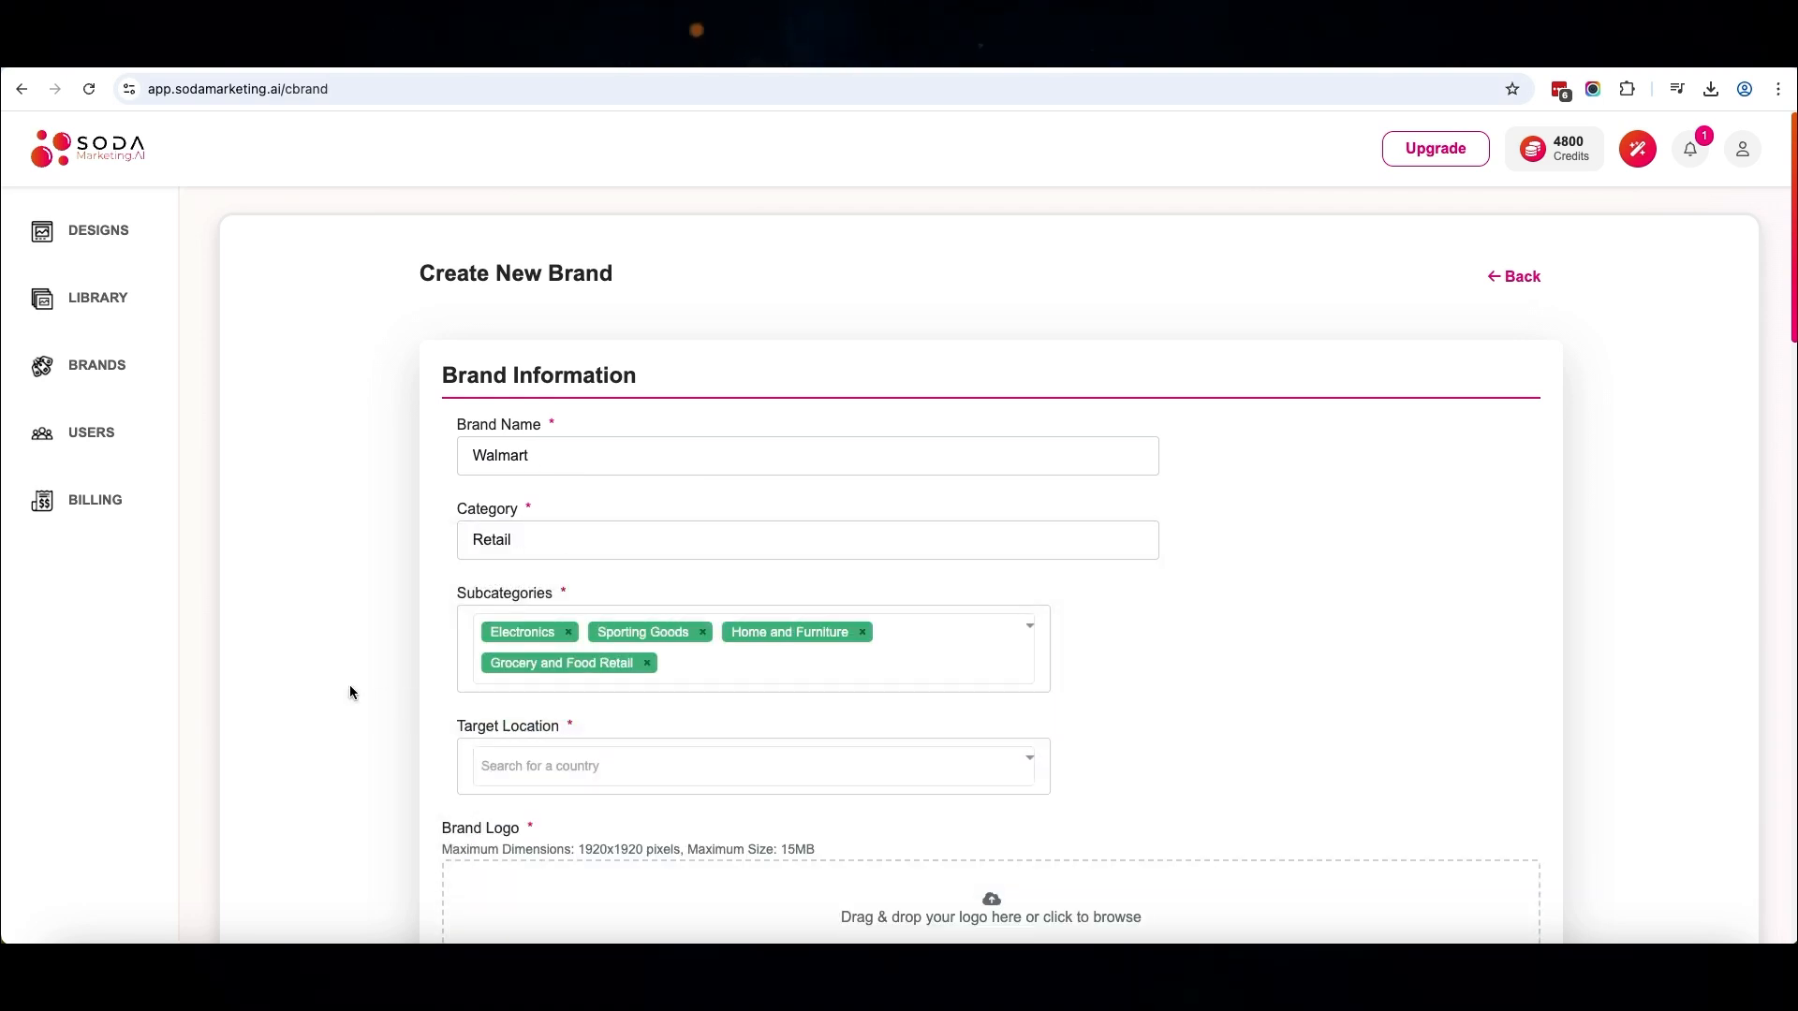
Set the brand's target location to United States
click(565, 763)
text(uni)
click(655, 642)
Review the new brand form's logo, colour, contact, marketing and target audience fields
scroll(655, 642, down, 4)
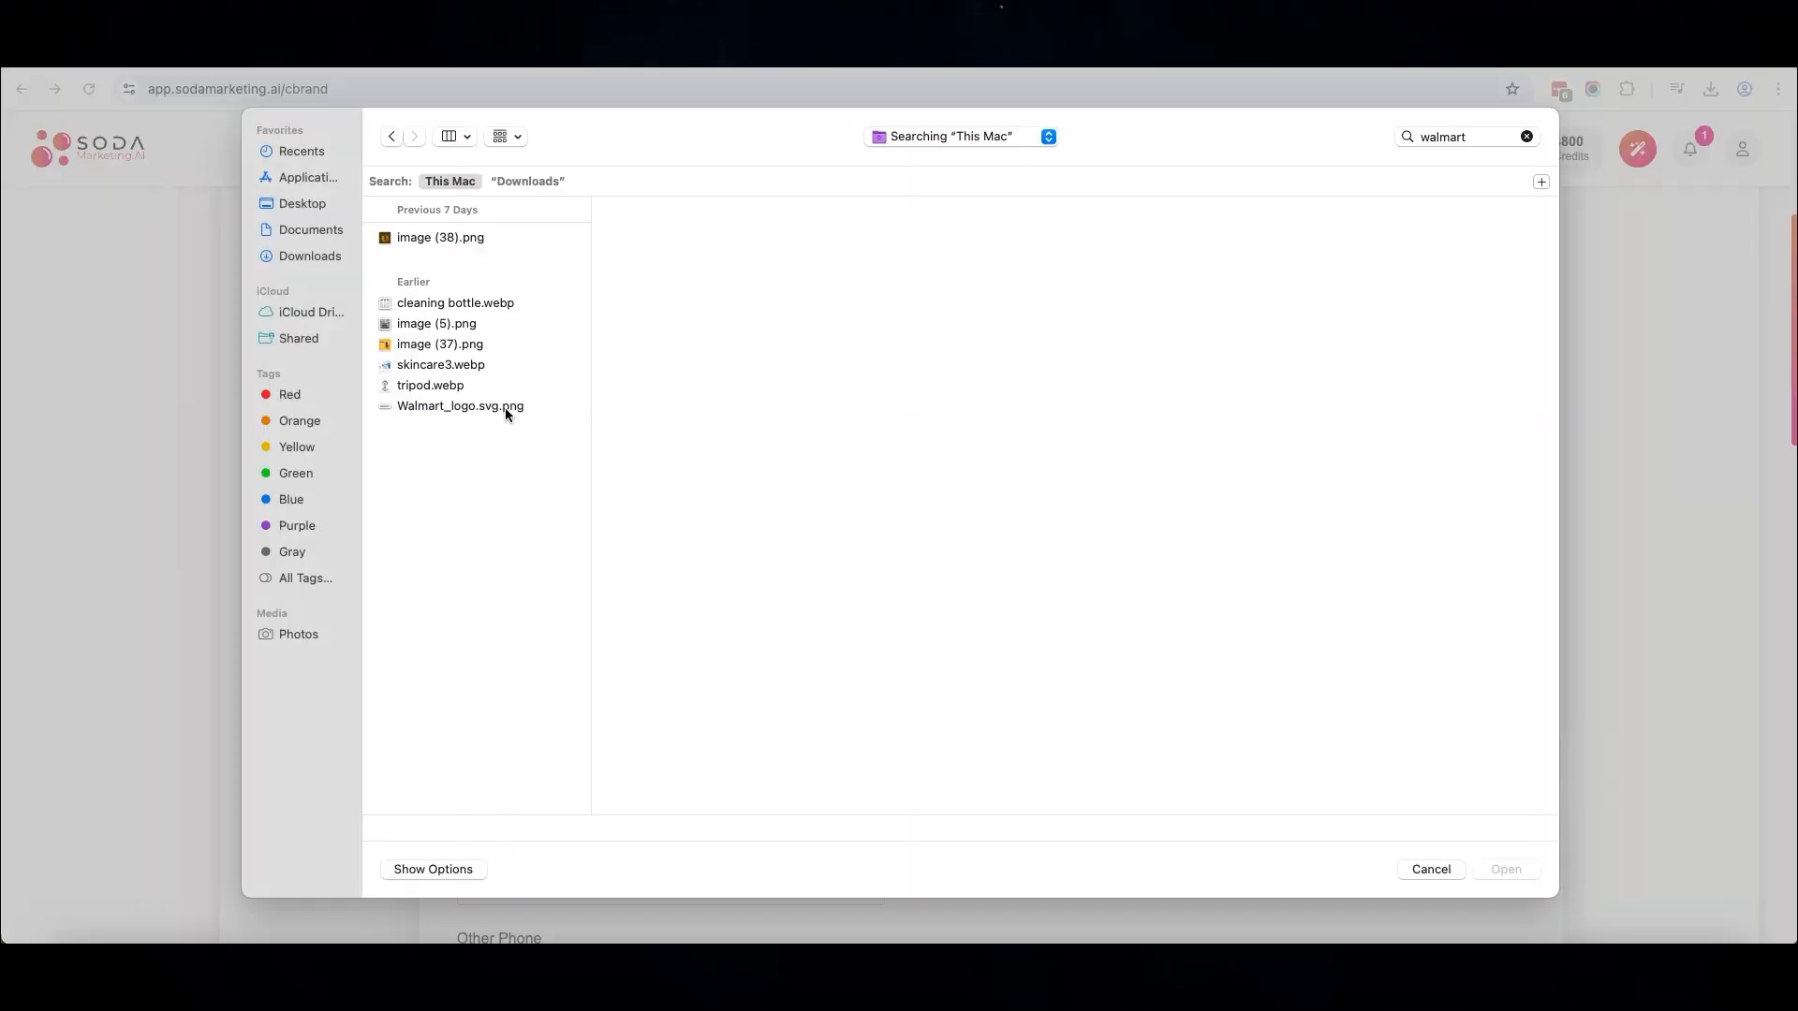
double_click(506, 410)
scroll(1312, 791, down, 10)
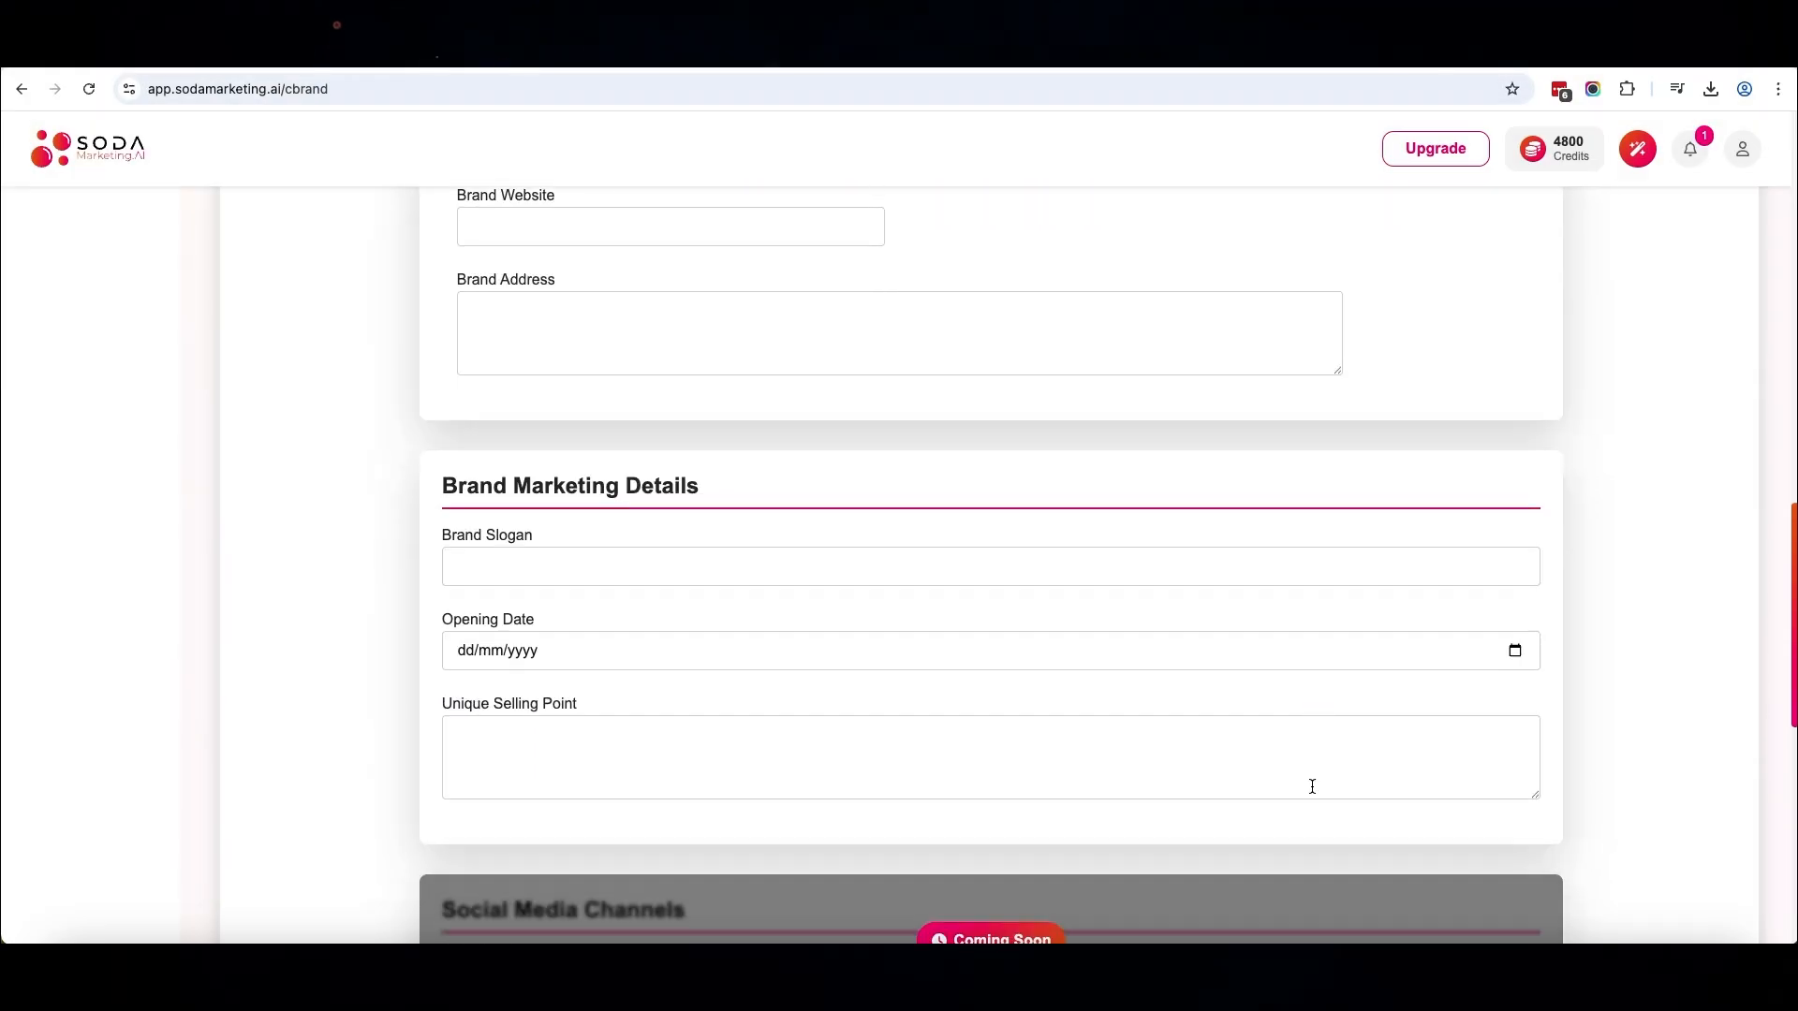
scroll(1312, 792, up, 4)
scroll(1312, 792, up, 1)
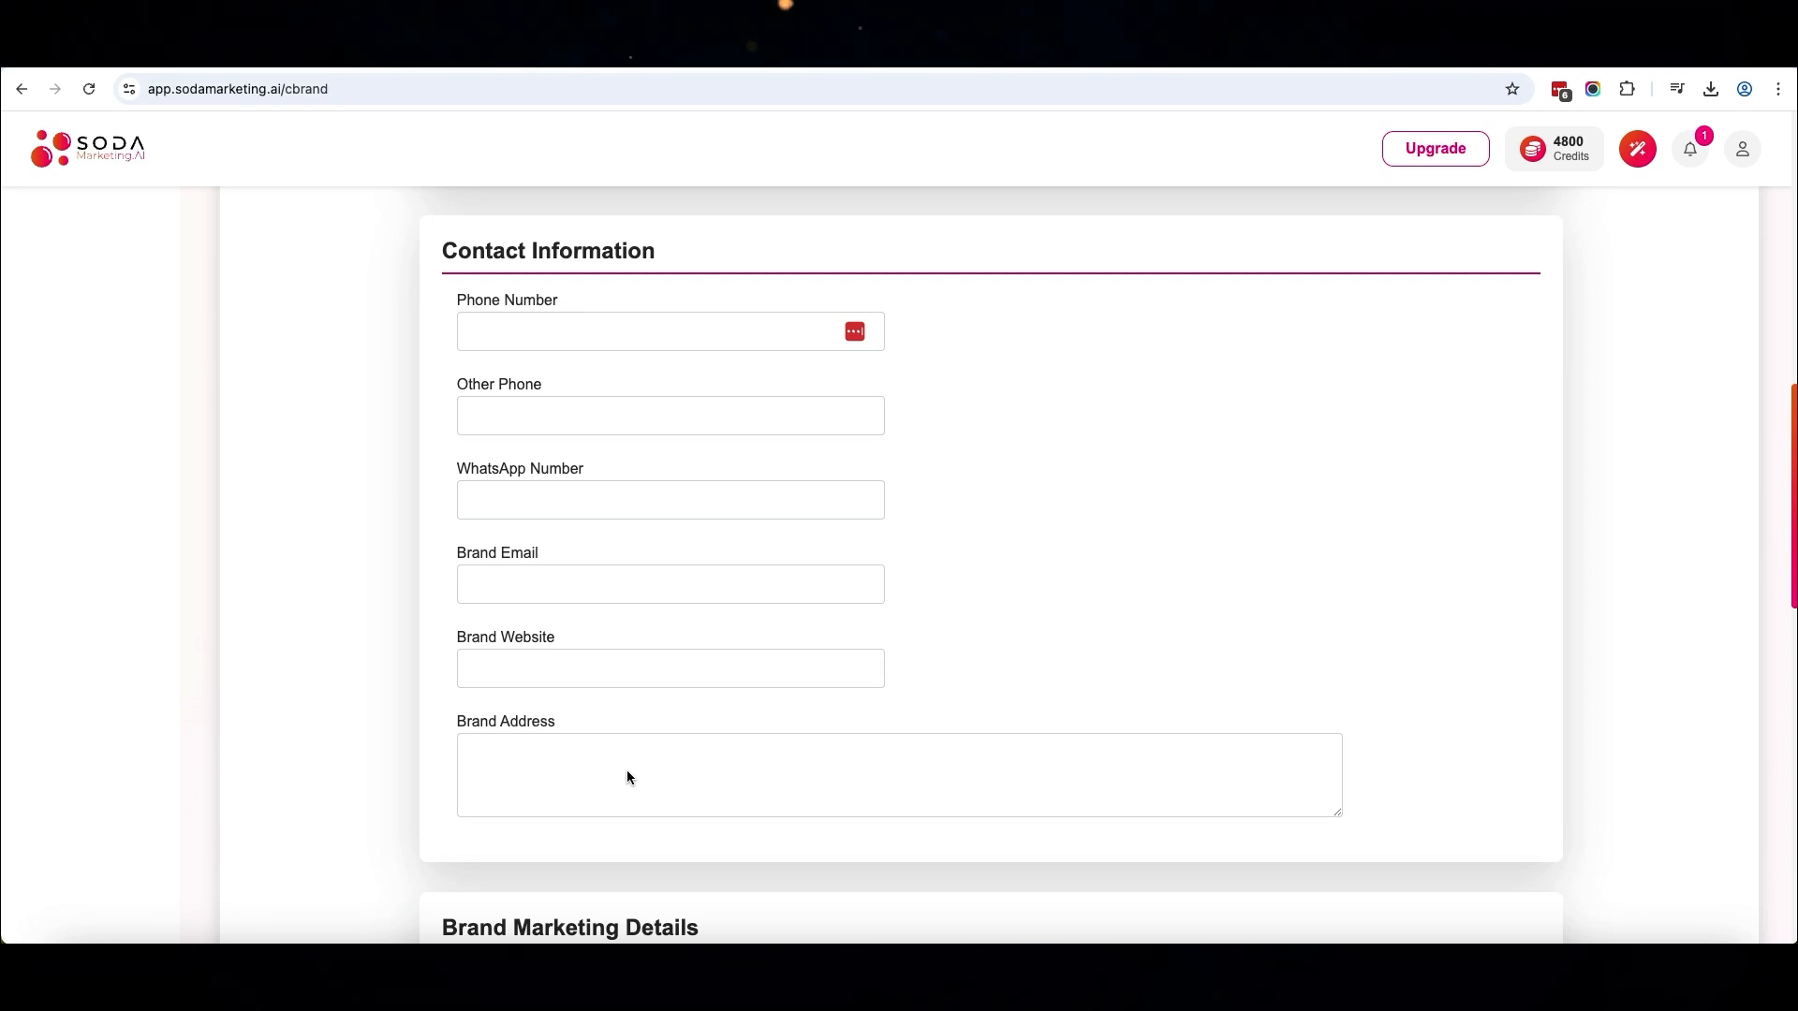
scroll(1582, 823, down, 15)
scroll(1092, 783, up, 6)
scroll(1090, 784, down, 5)
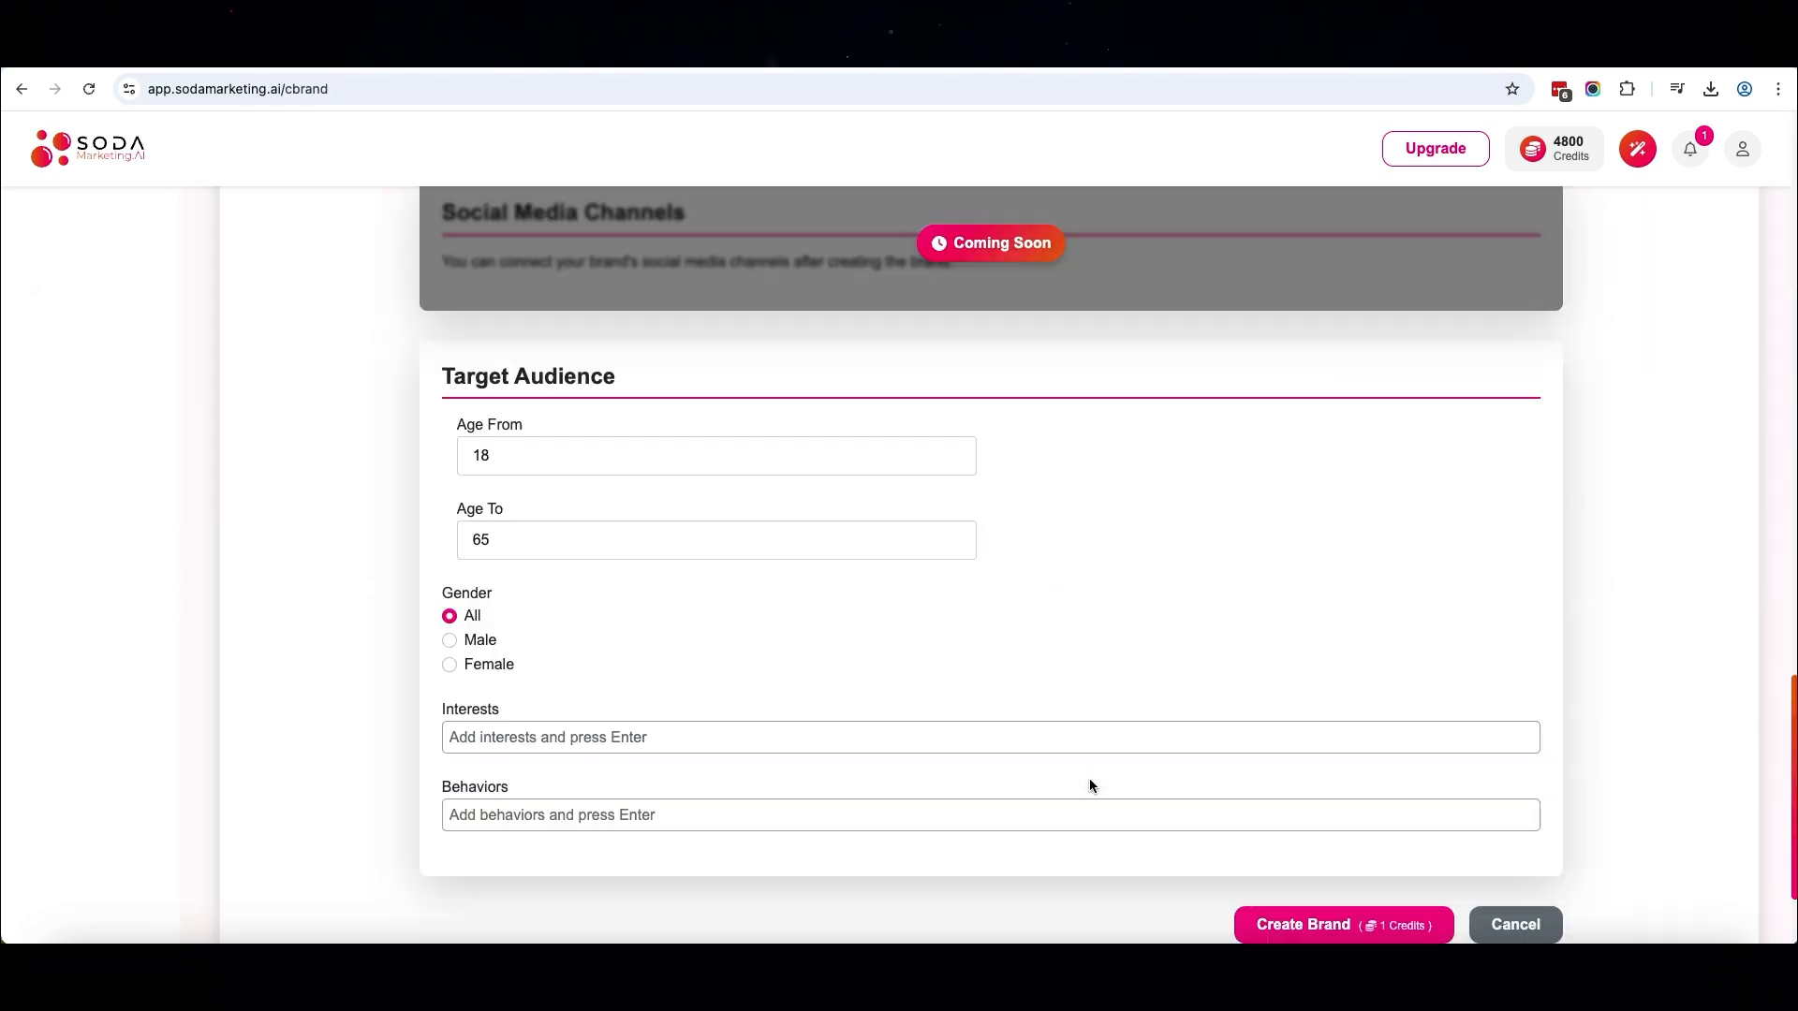
scroll(1090, 785, down, 2)
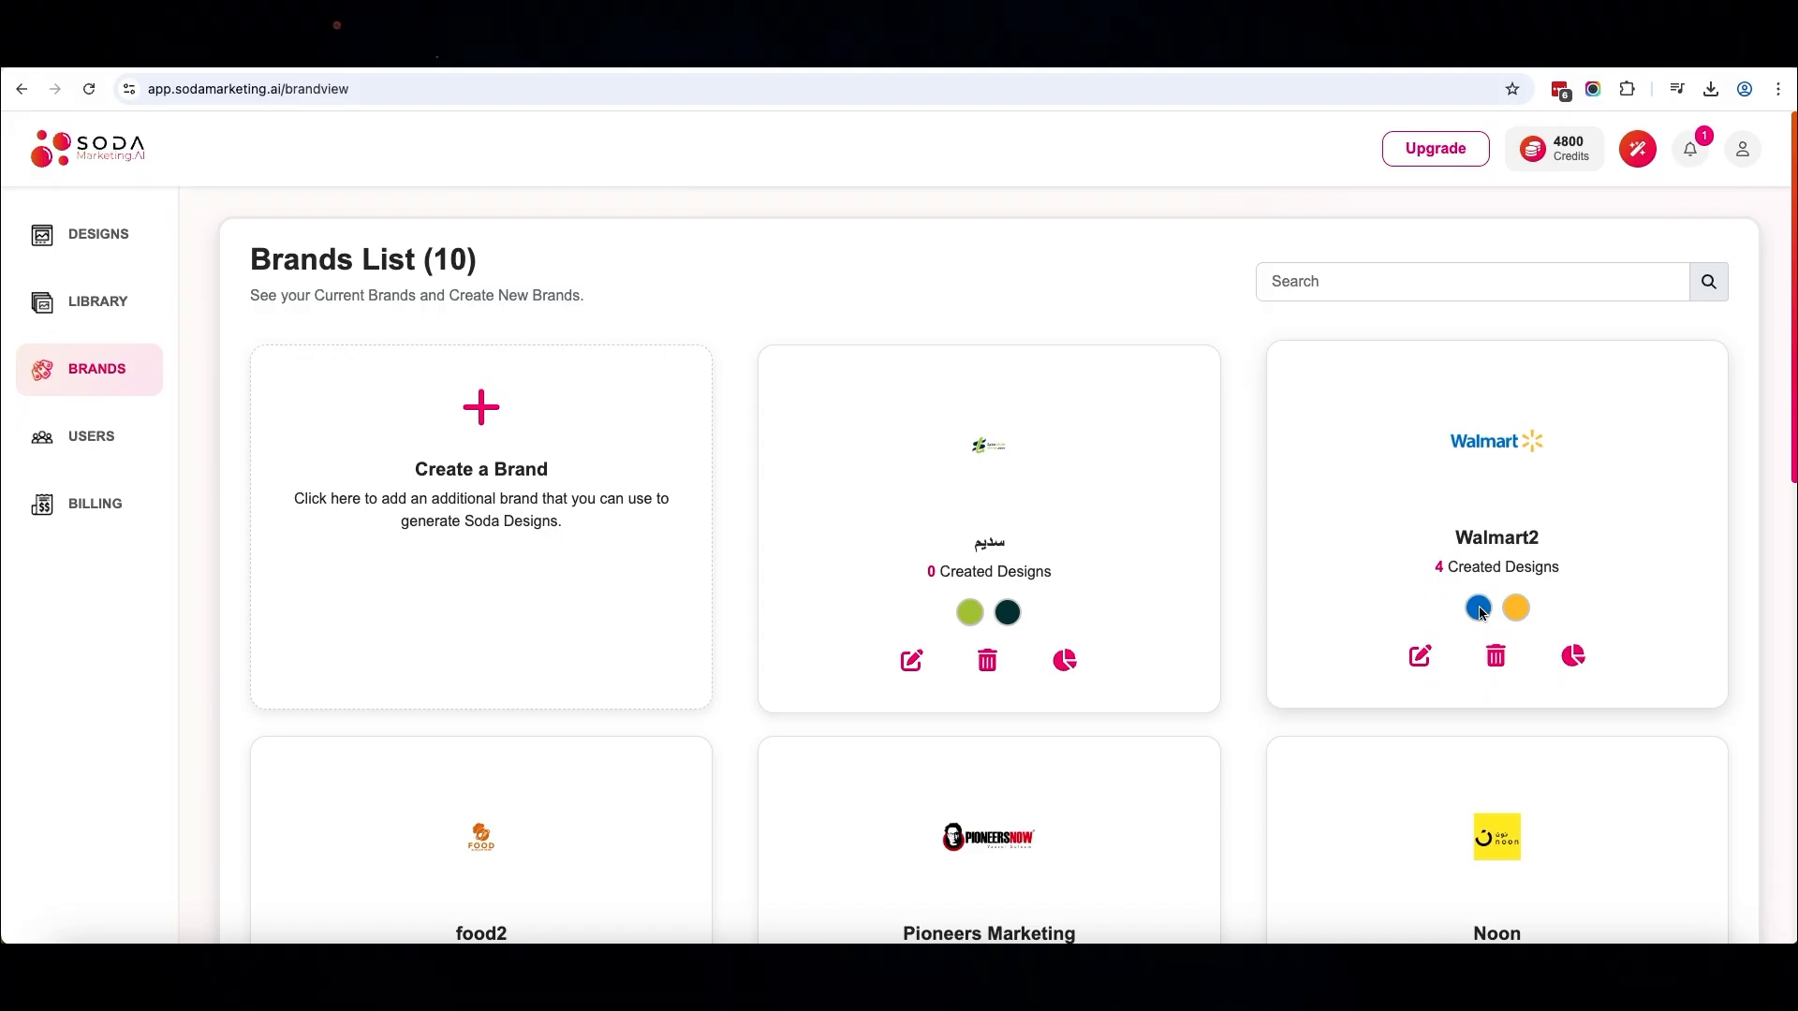
Open the Walmart2 brand for editing and review its target audience interests and behaviors
click(1420, 655)
scroll(1424, 650, down, 20)
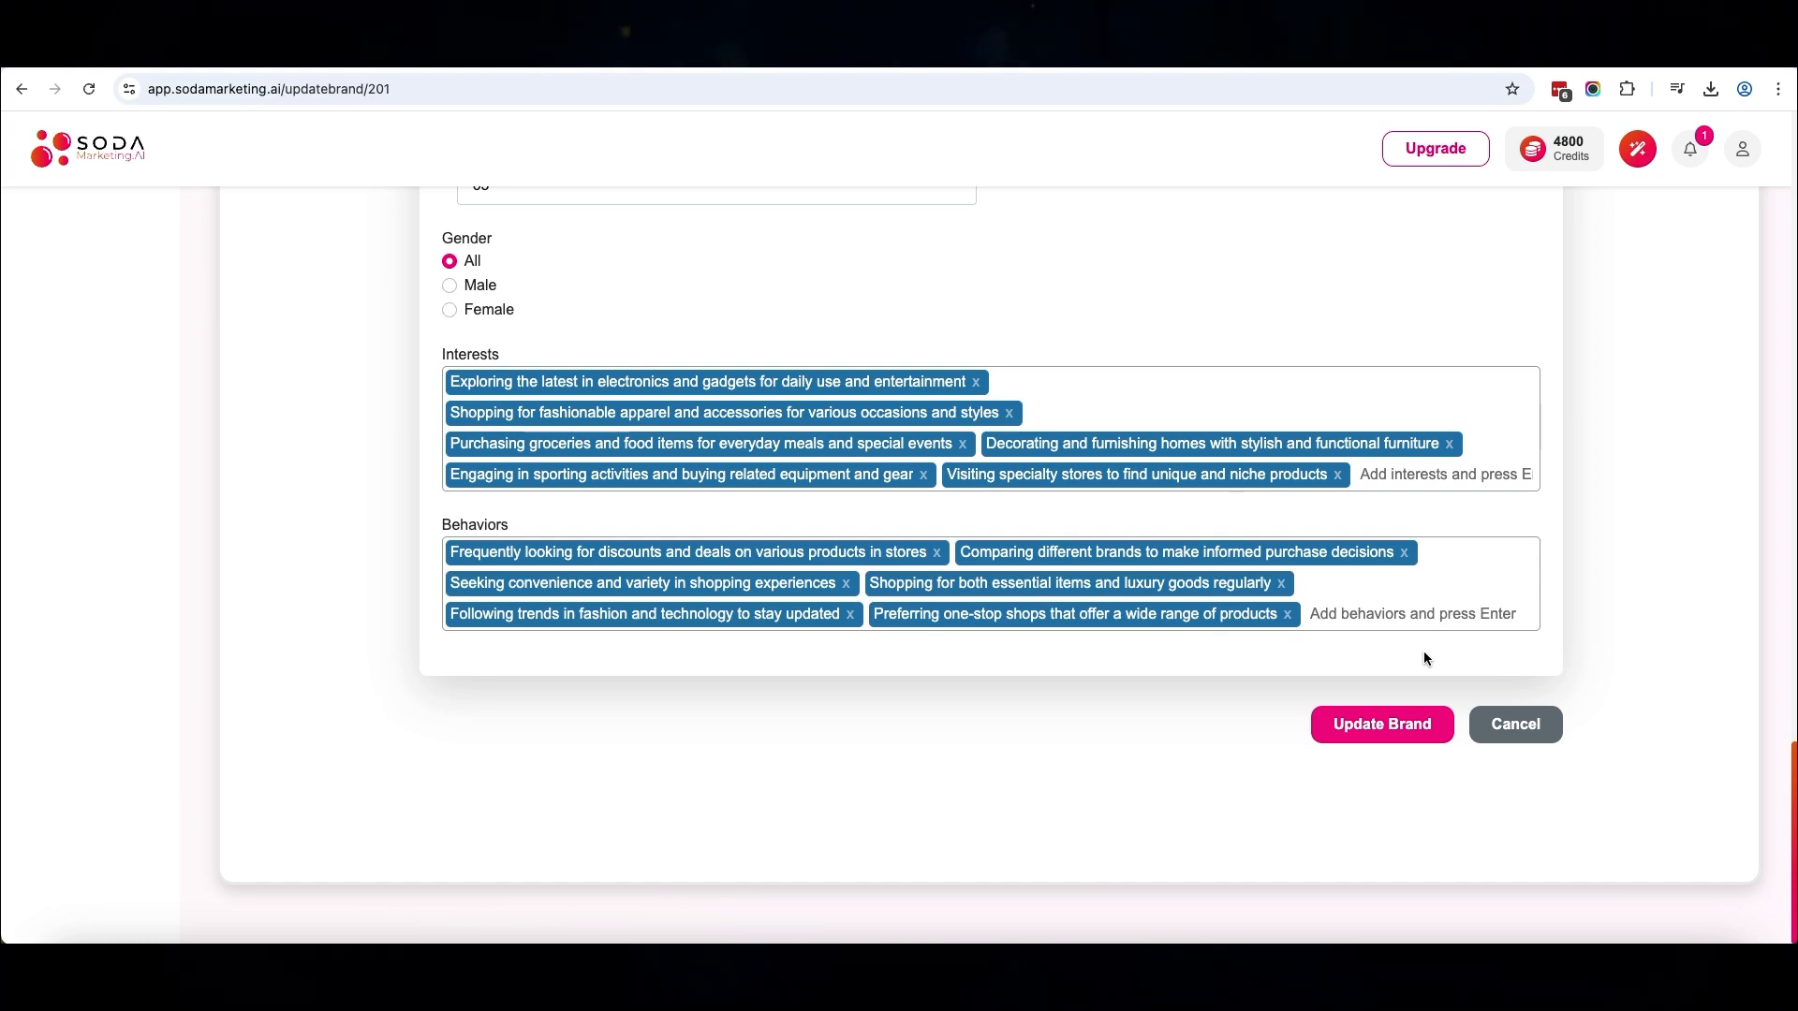
scroll(1424, 649, up, 20)
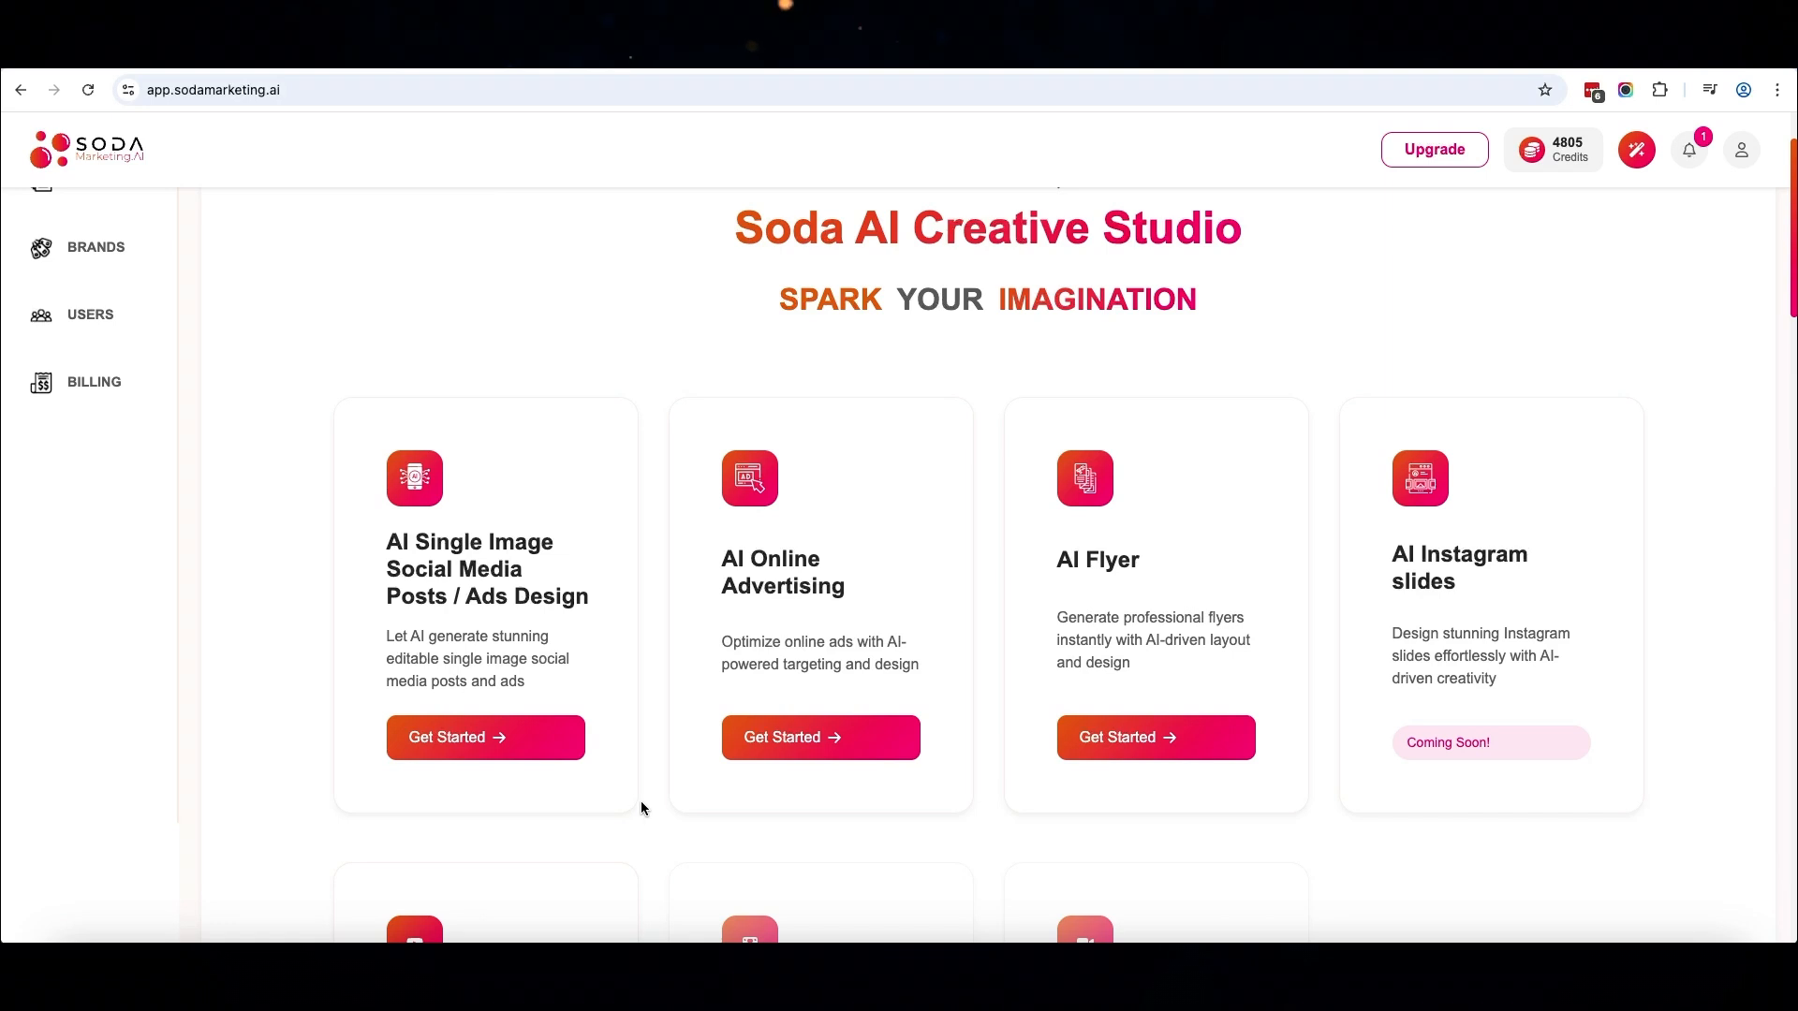
Start an AI Single Image Social Media Posts / Ads Design in the Square 1080 X 1080 size
click(505, 735)
scroll(560, 772, down, 3)
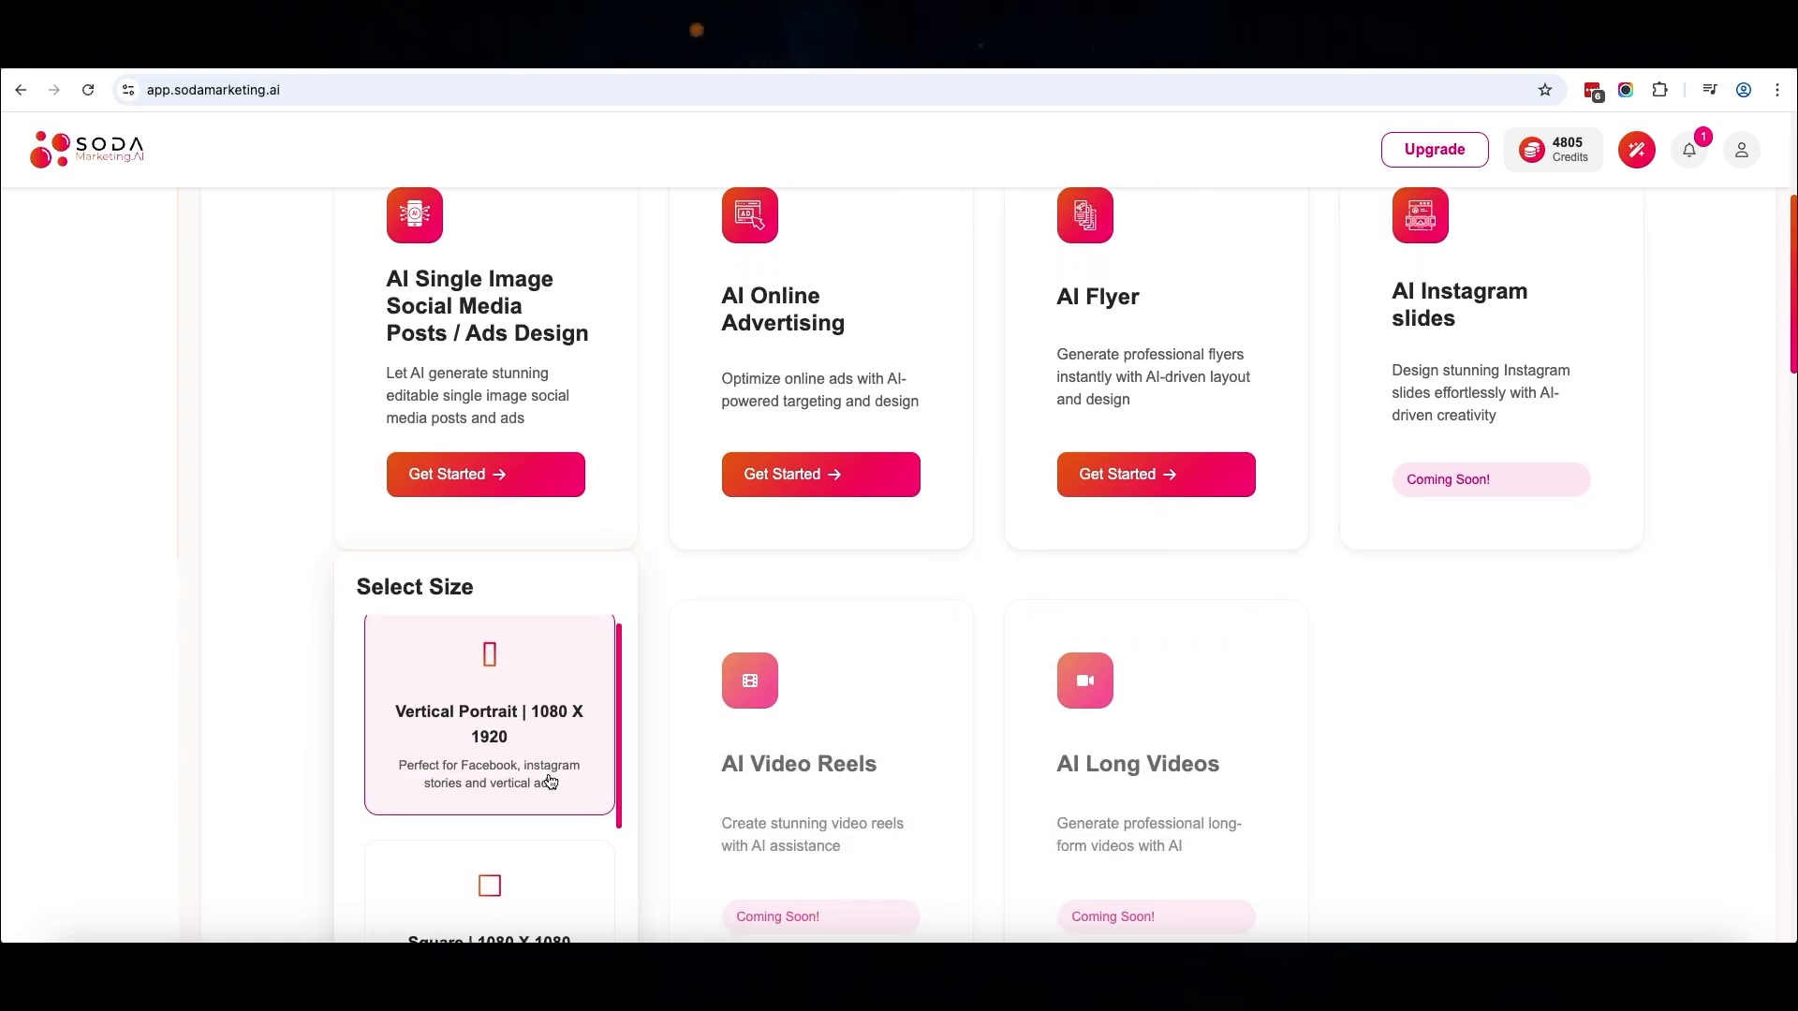
scroll(561, 782, up, 1)
scroll(562, 782, down, 1)
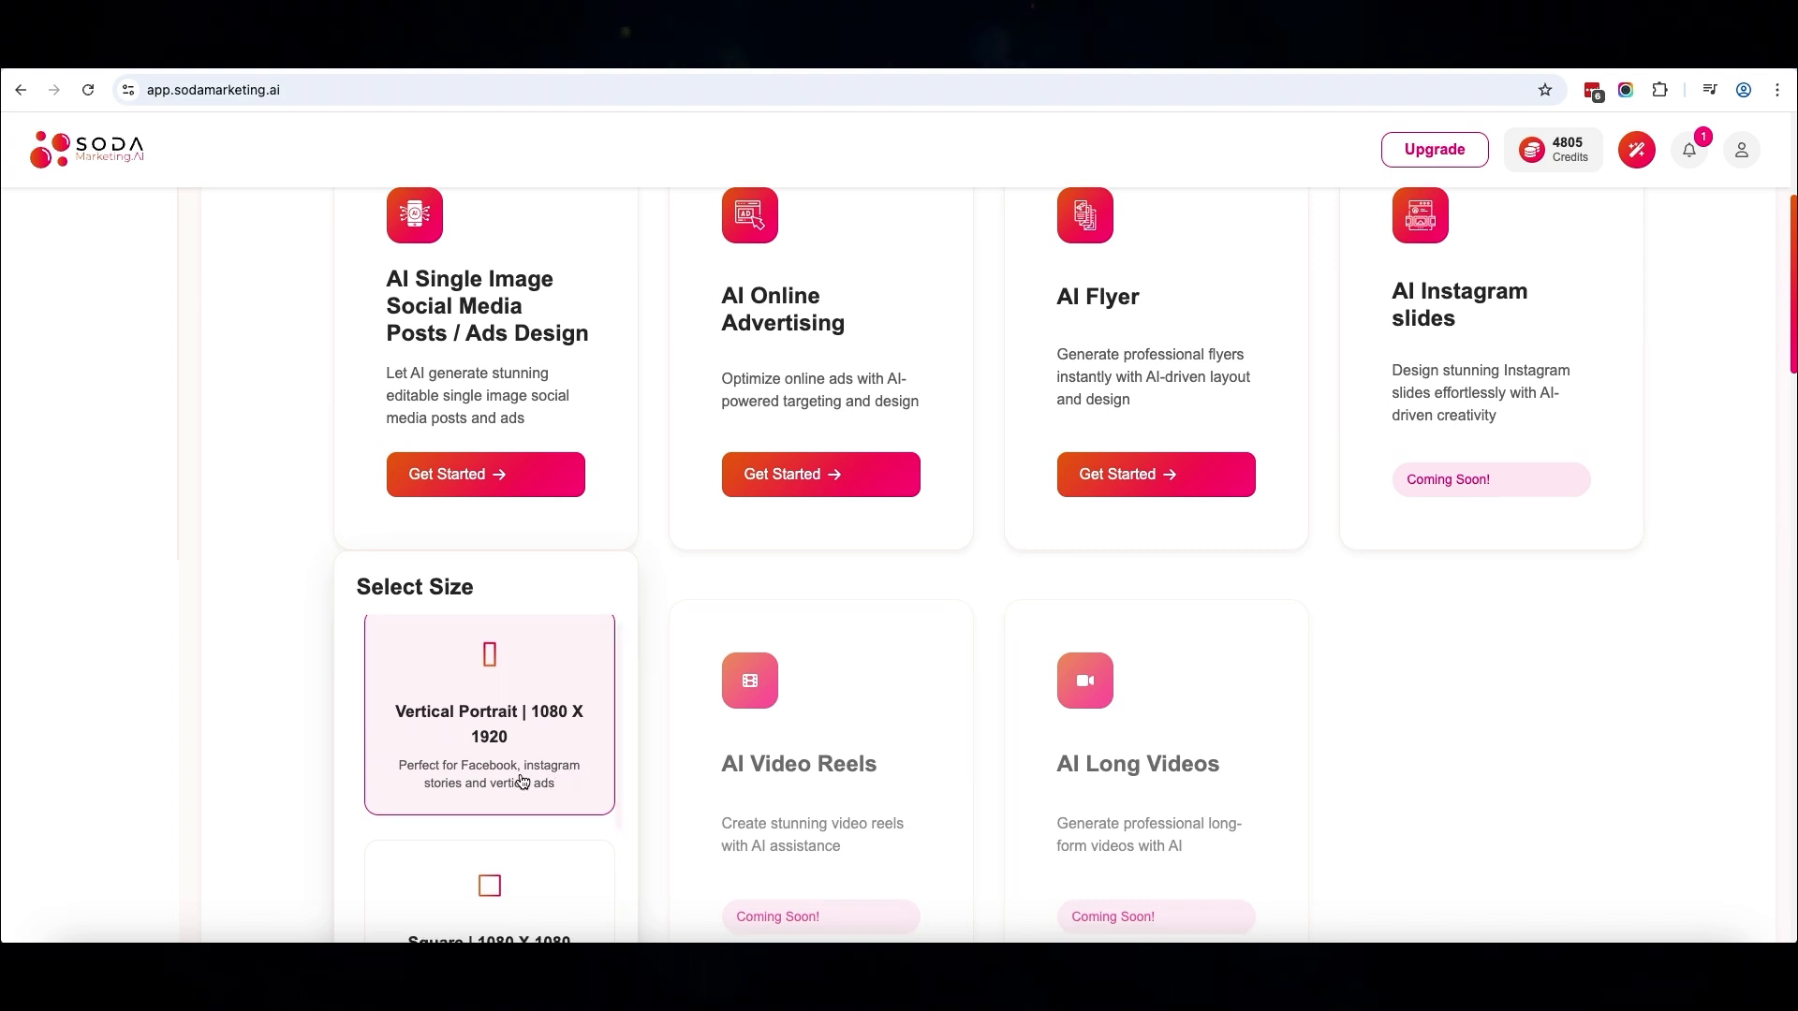
scroll(575, 785, up, 1)
scroll(562, 783, down, 1)
scroll(521, 782, up, 1)
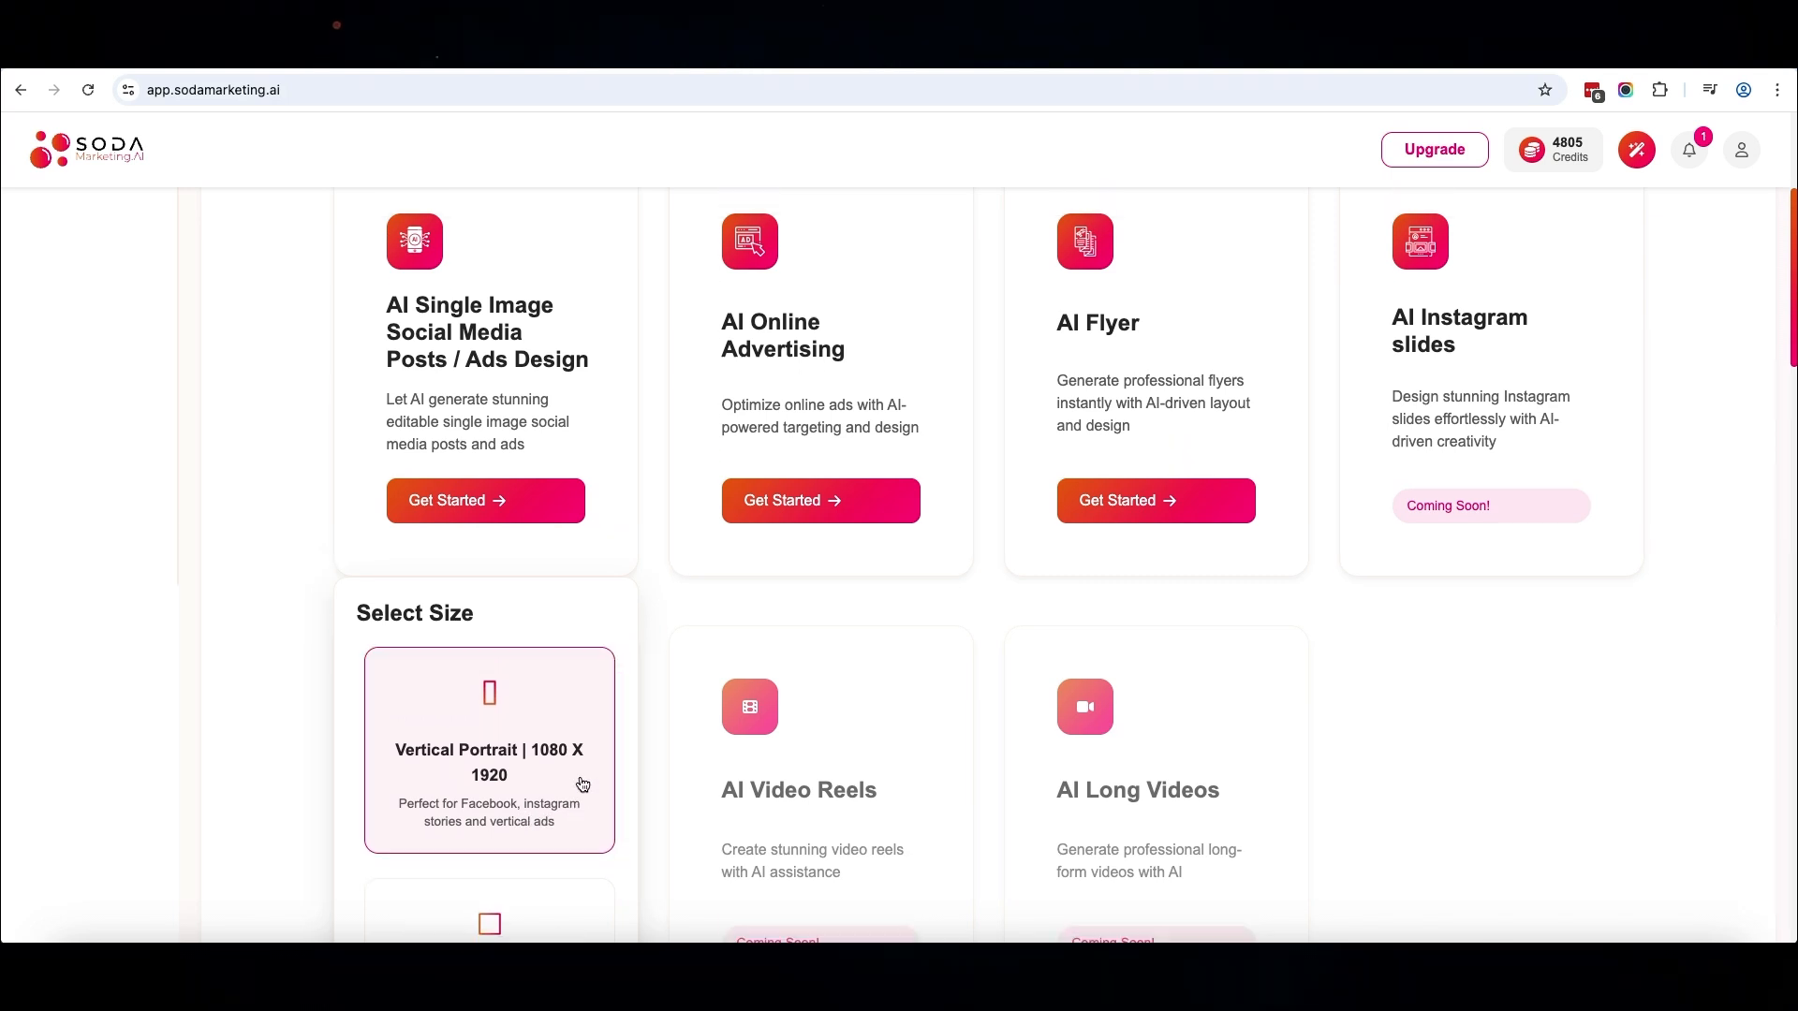
scroll(551, 782, down, 1)
scroll(524, 782, down, 3)
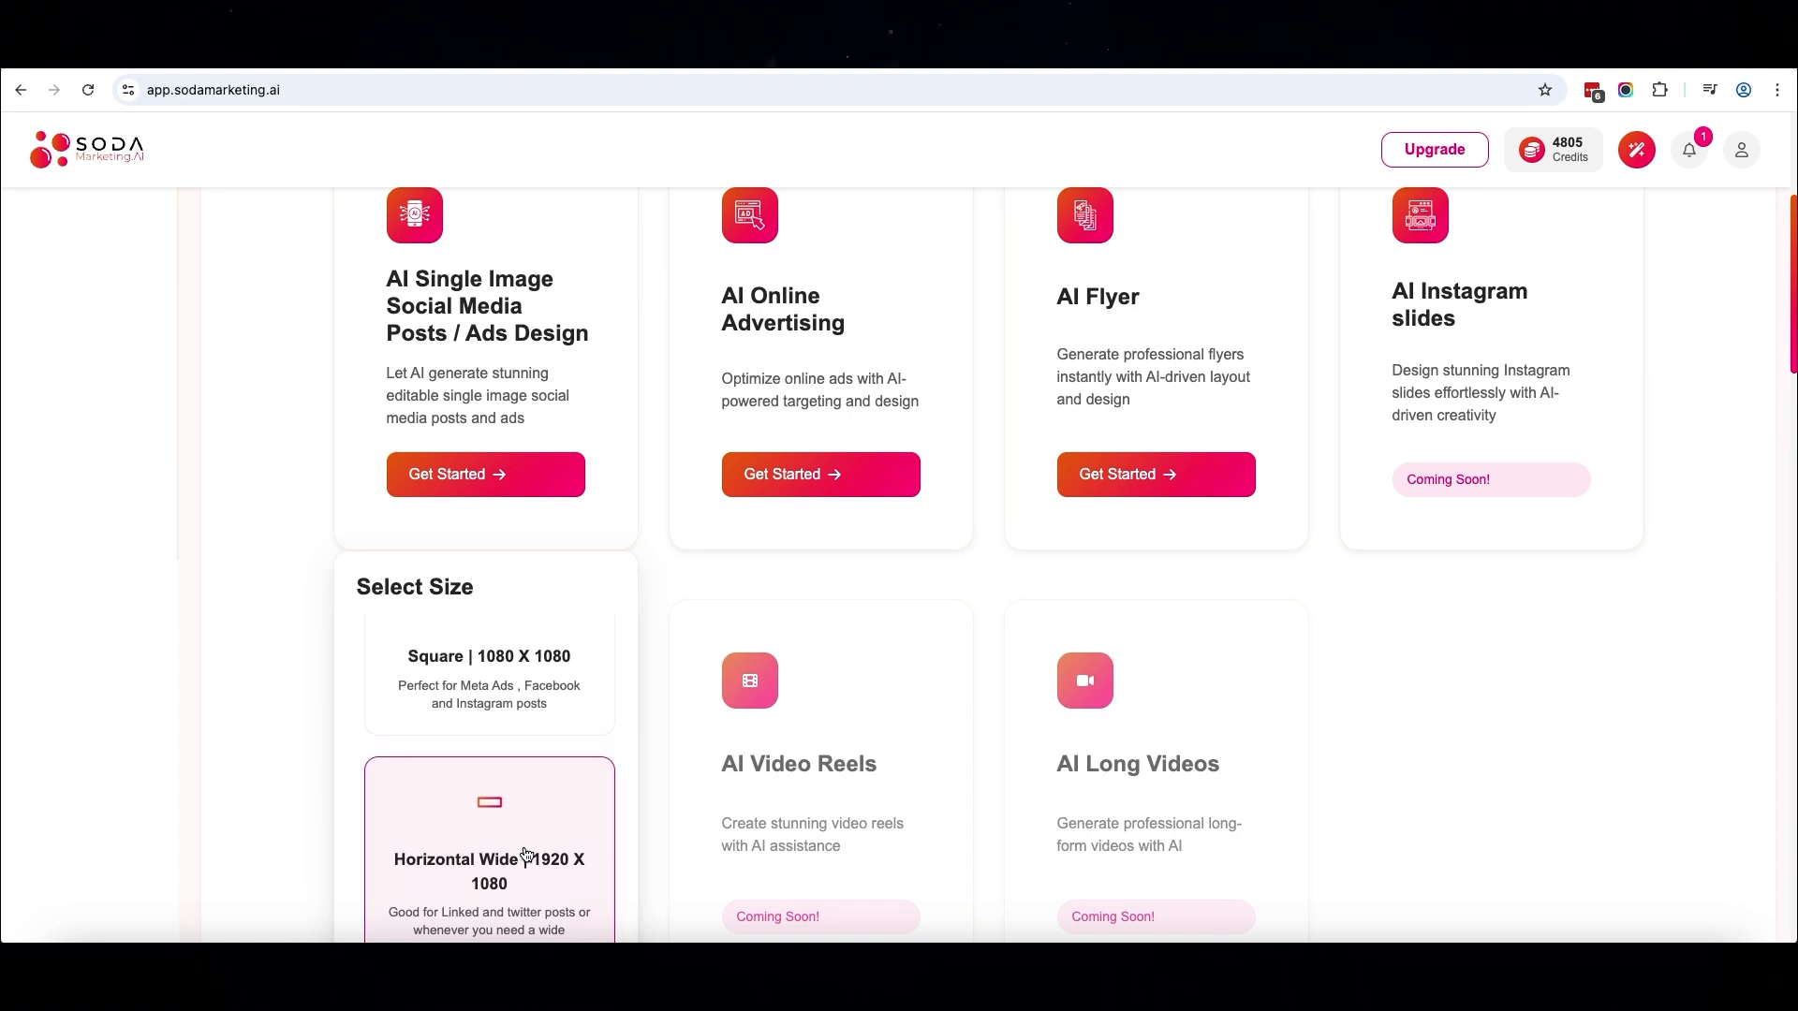
scroll(526, 854, up, 3)
scroll(526, 854, up, 1)
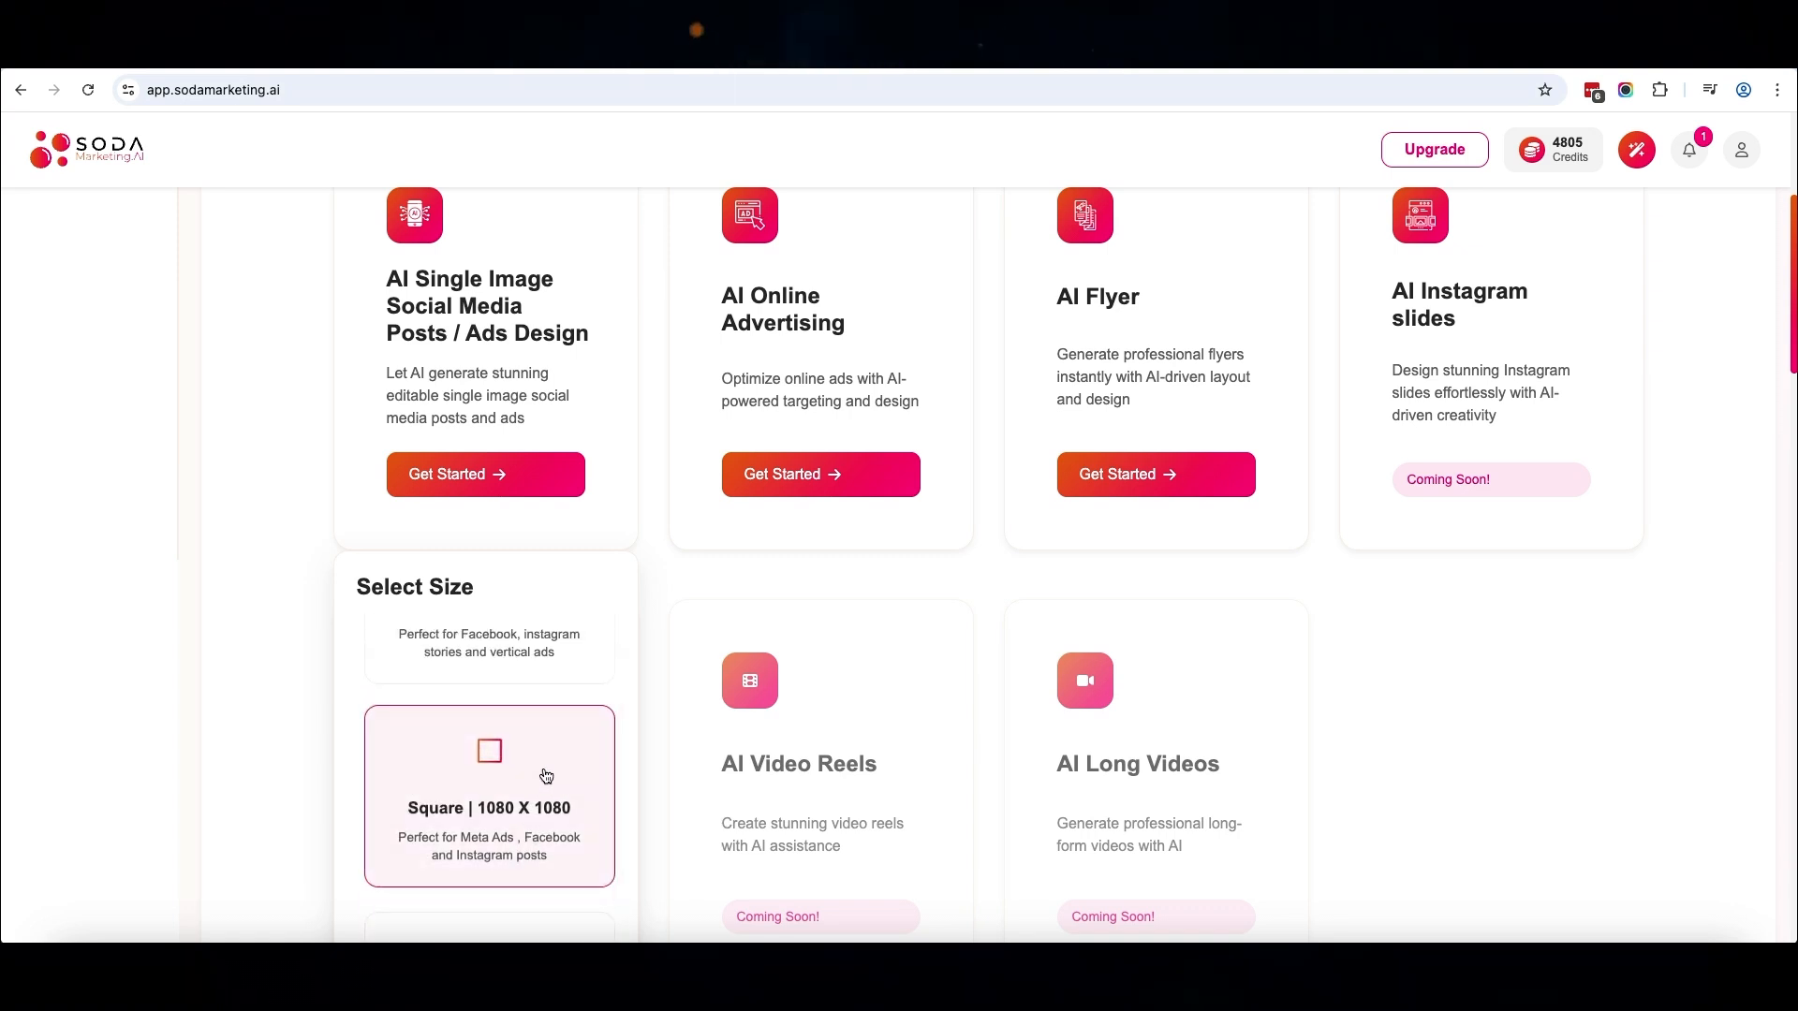
click(544, 768)
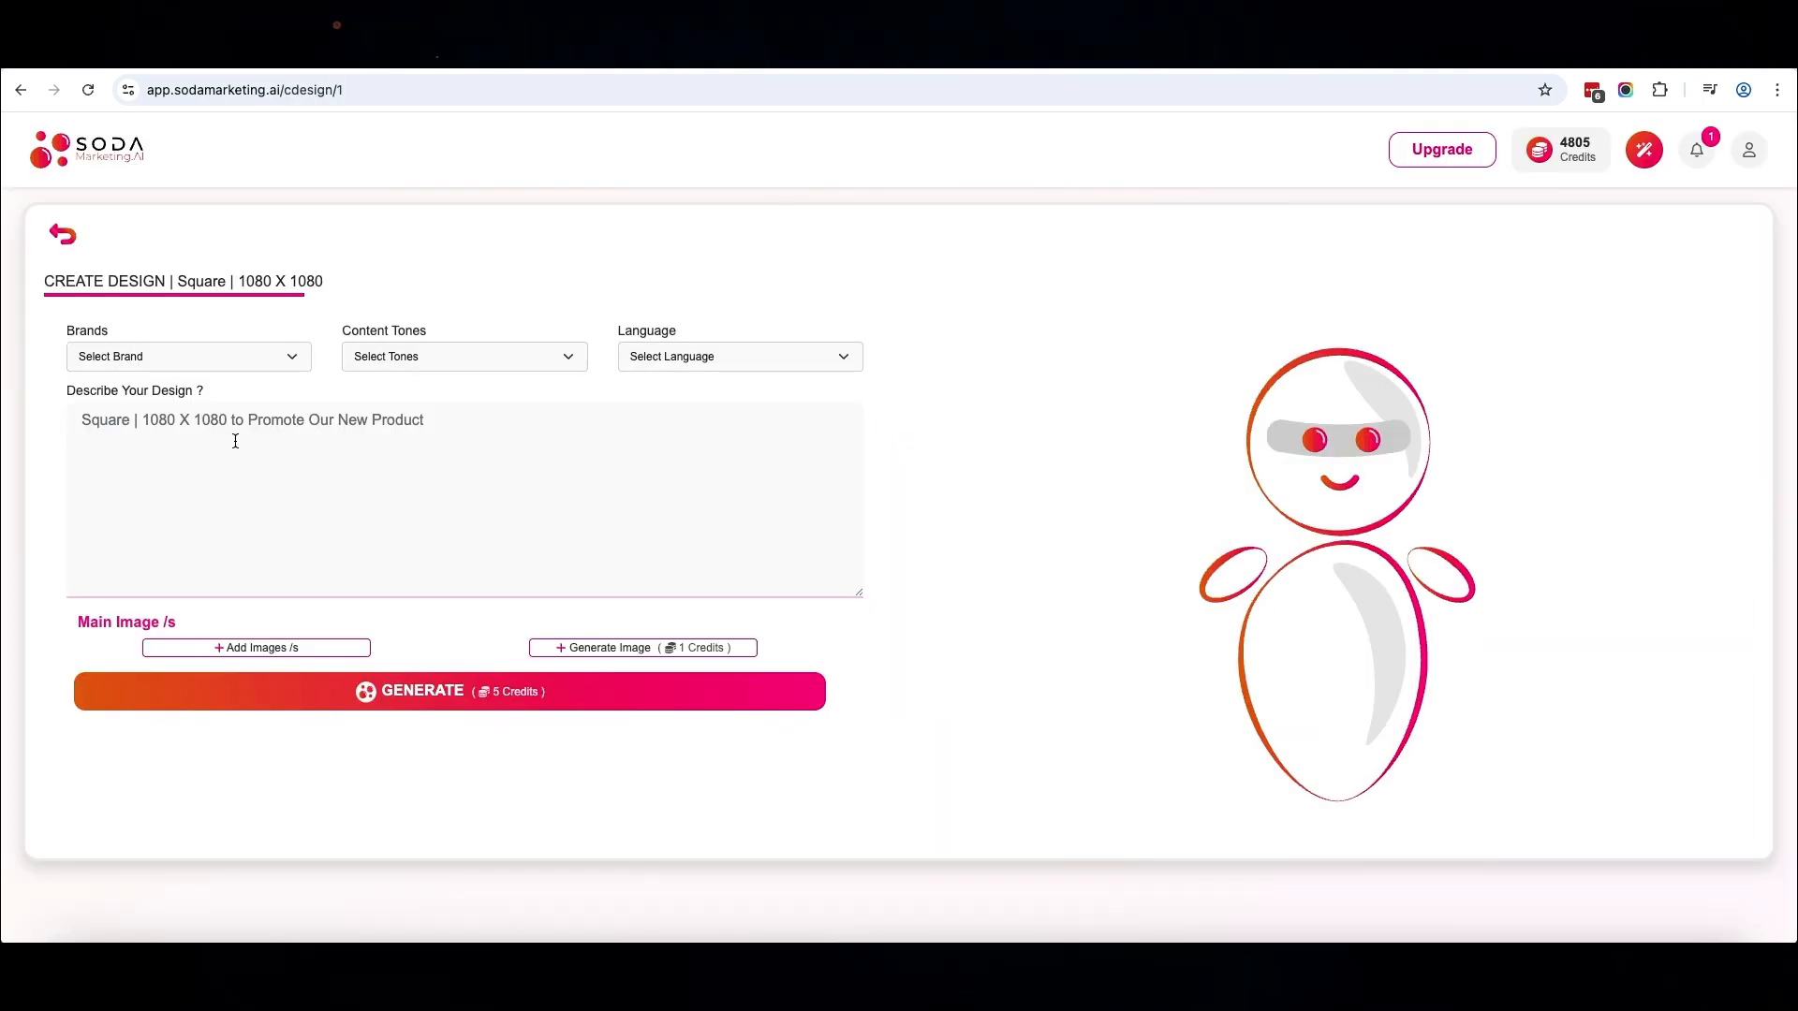
Set the design's brand to Walmart2, content tone to Casual and language to English
click(253, 365)
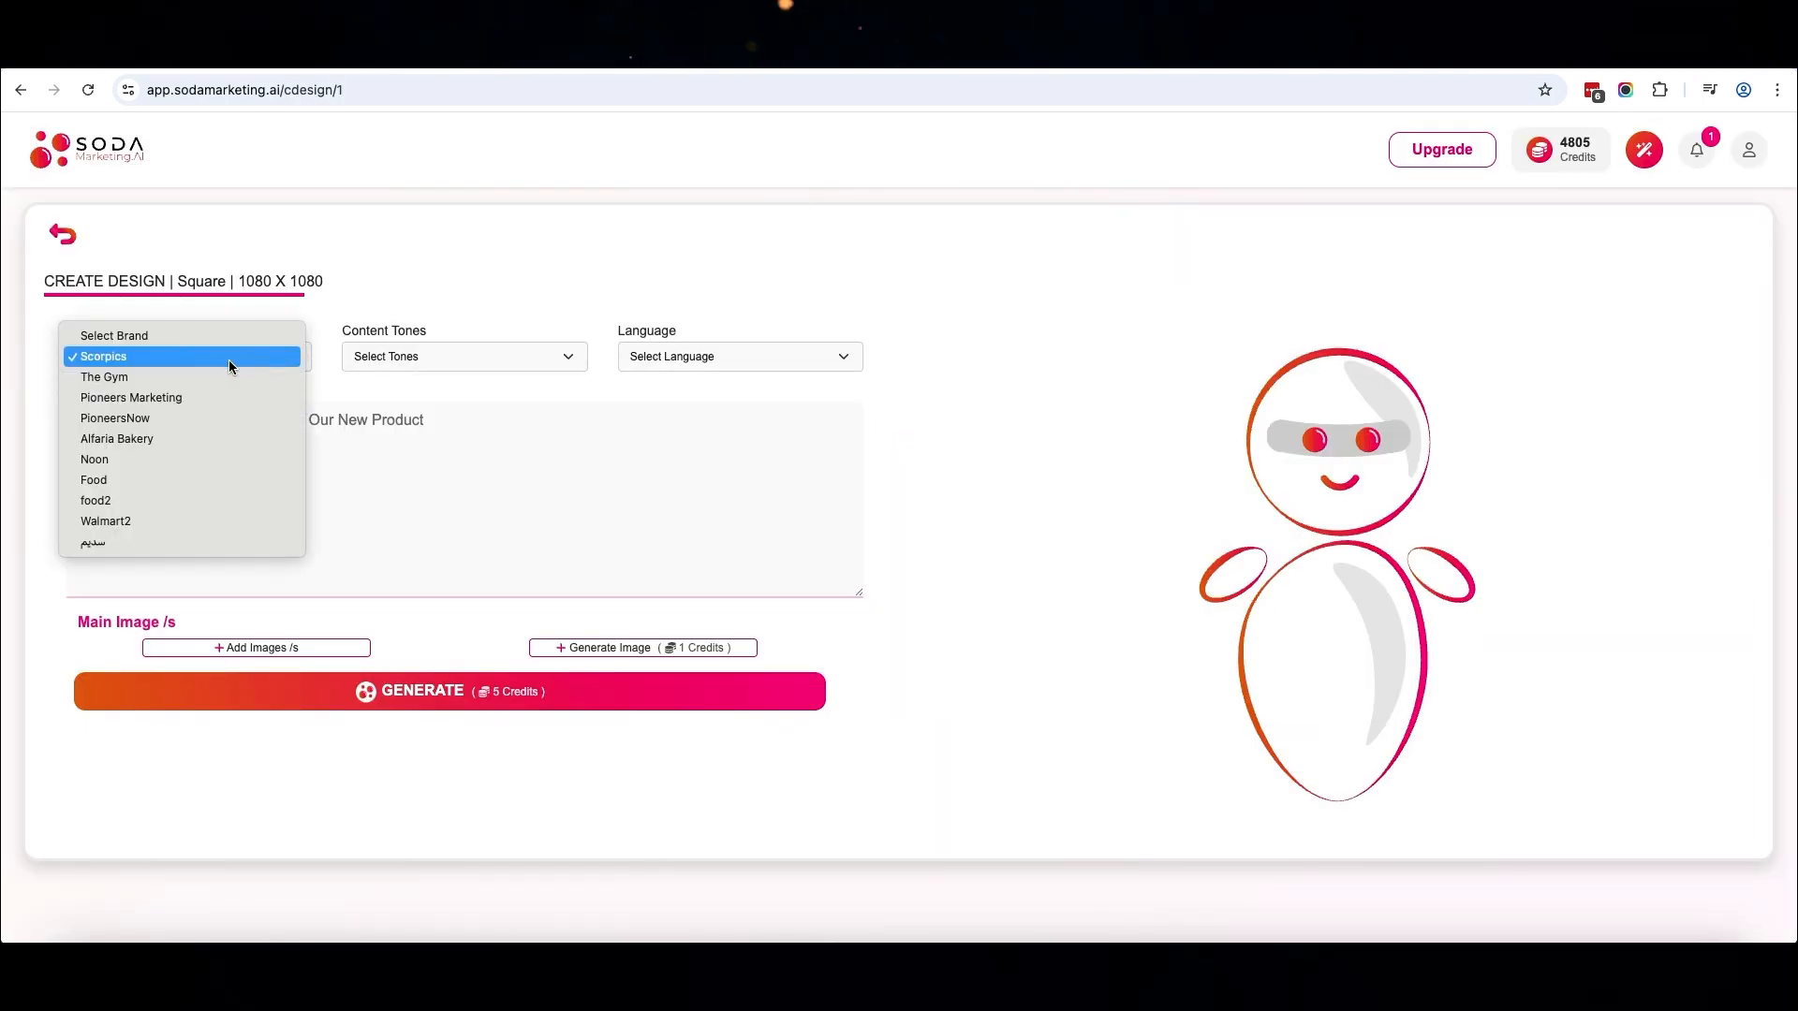
click(206, 520)
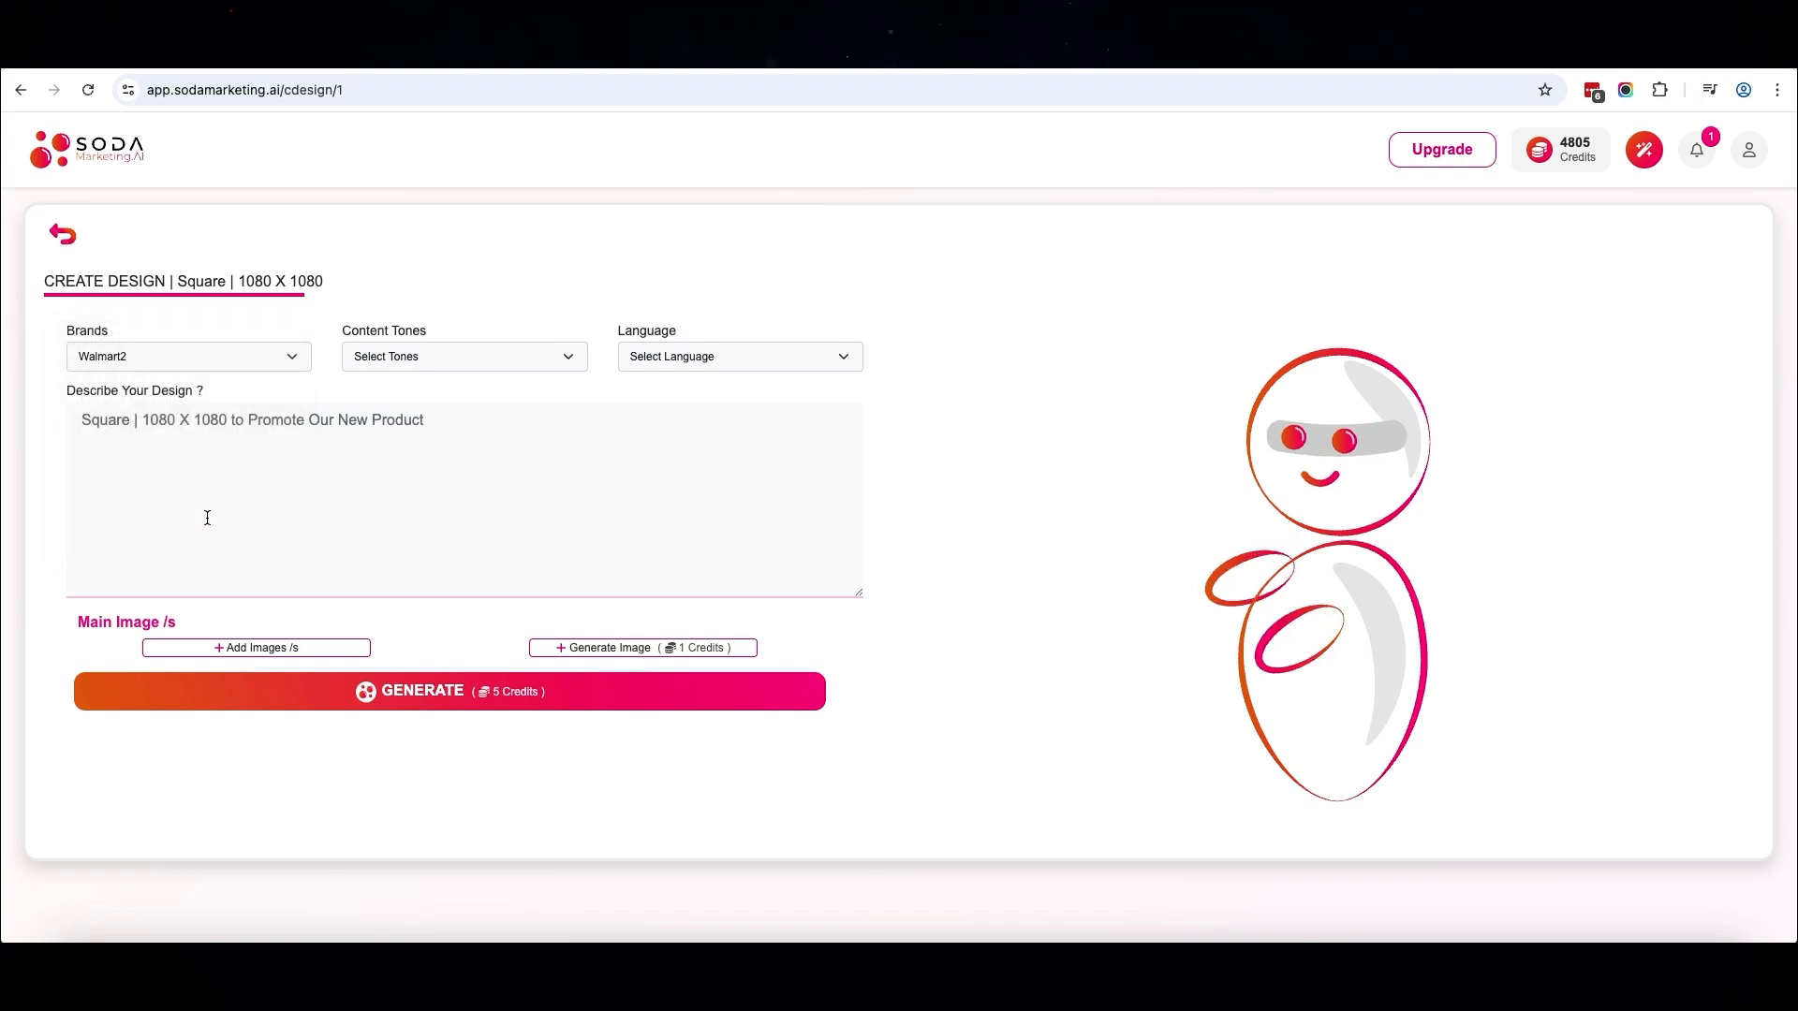
click(464, 357)
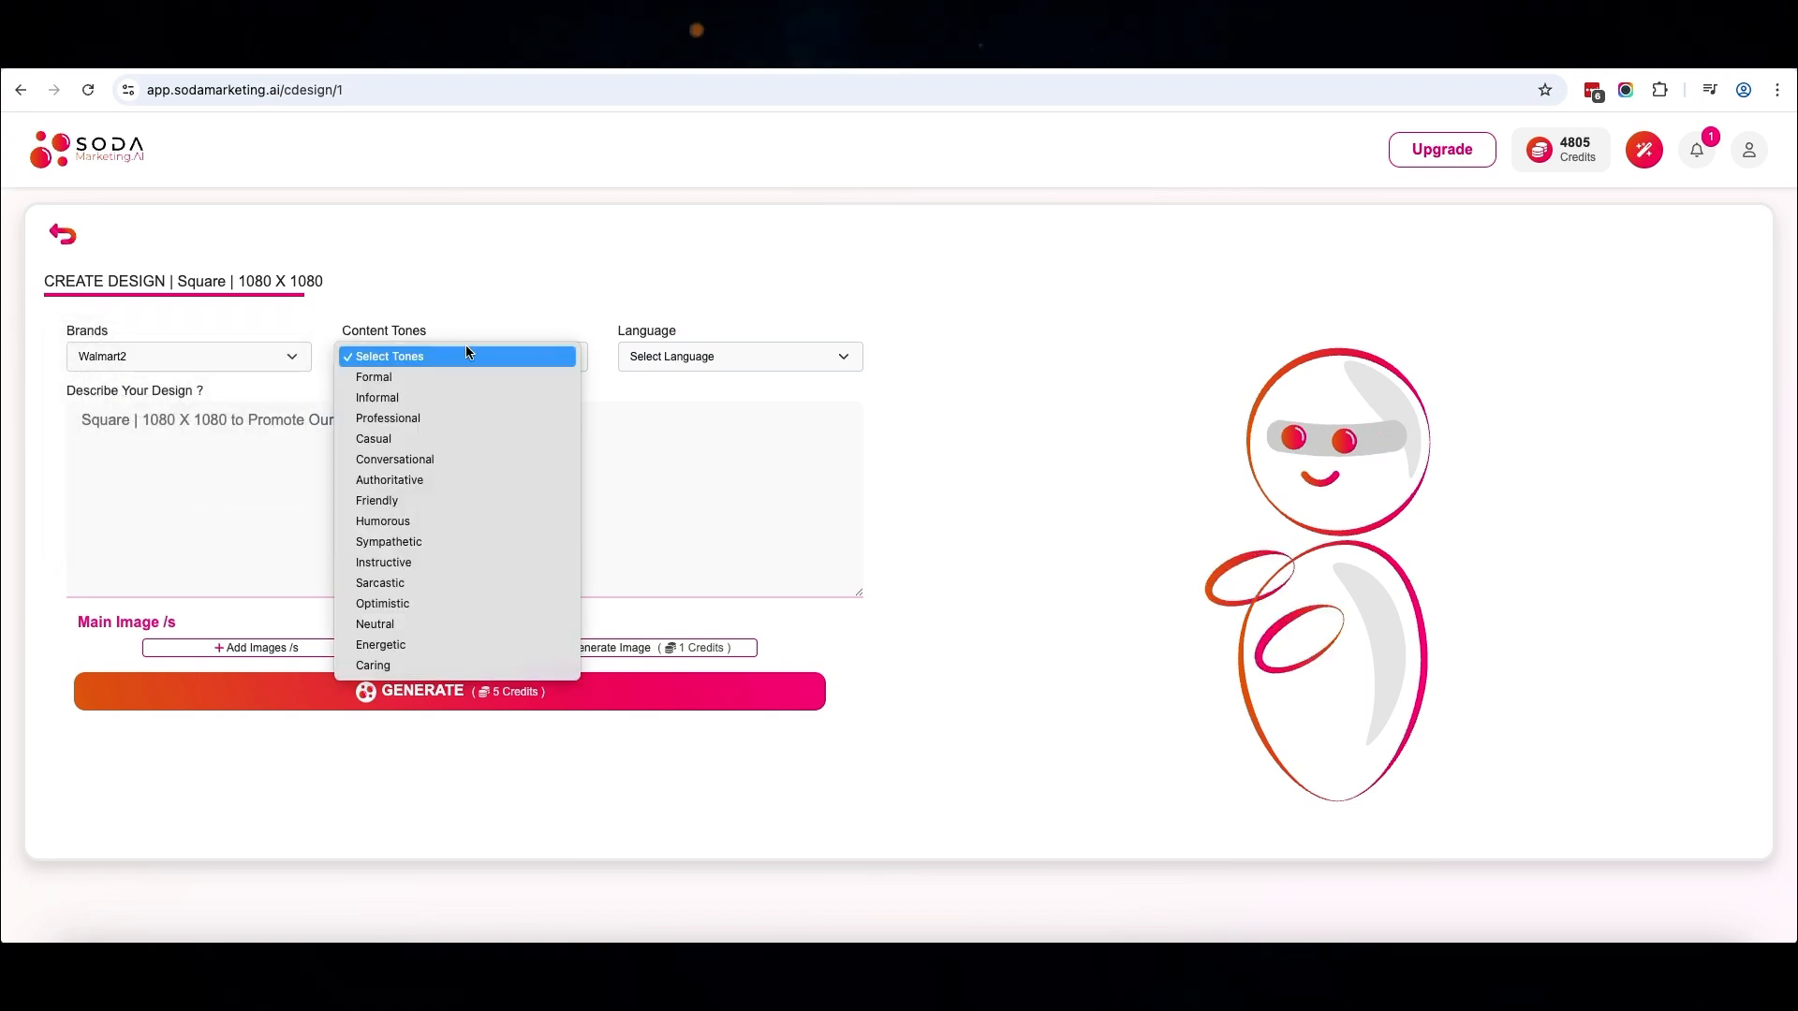
click(447, 437)
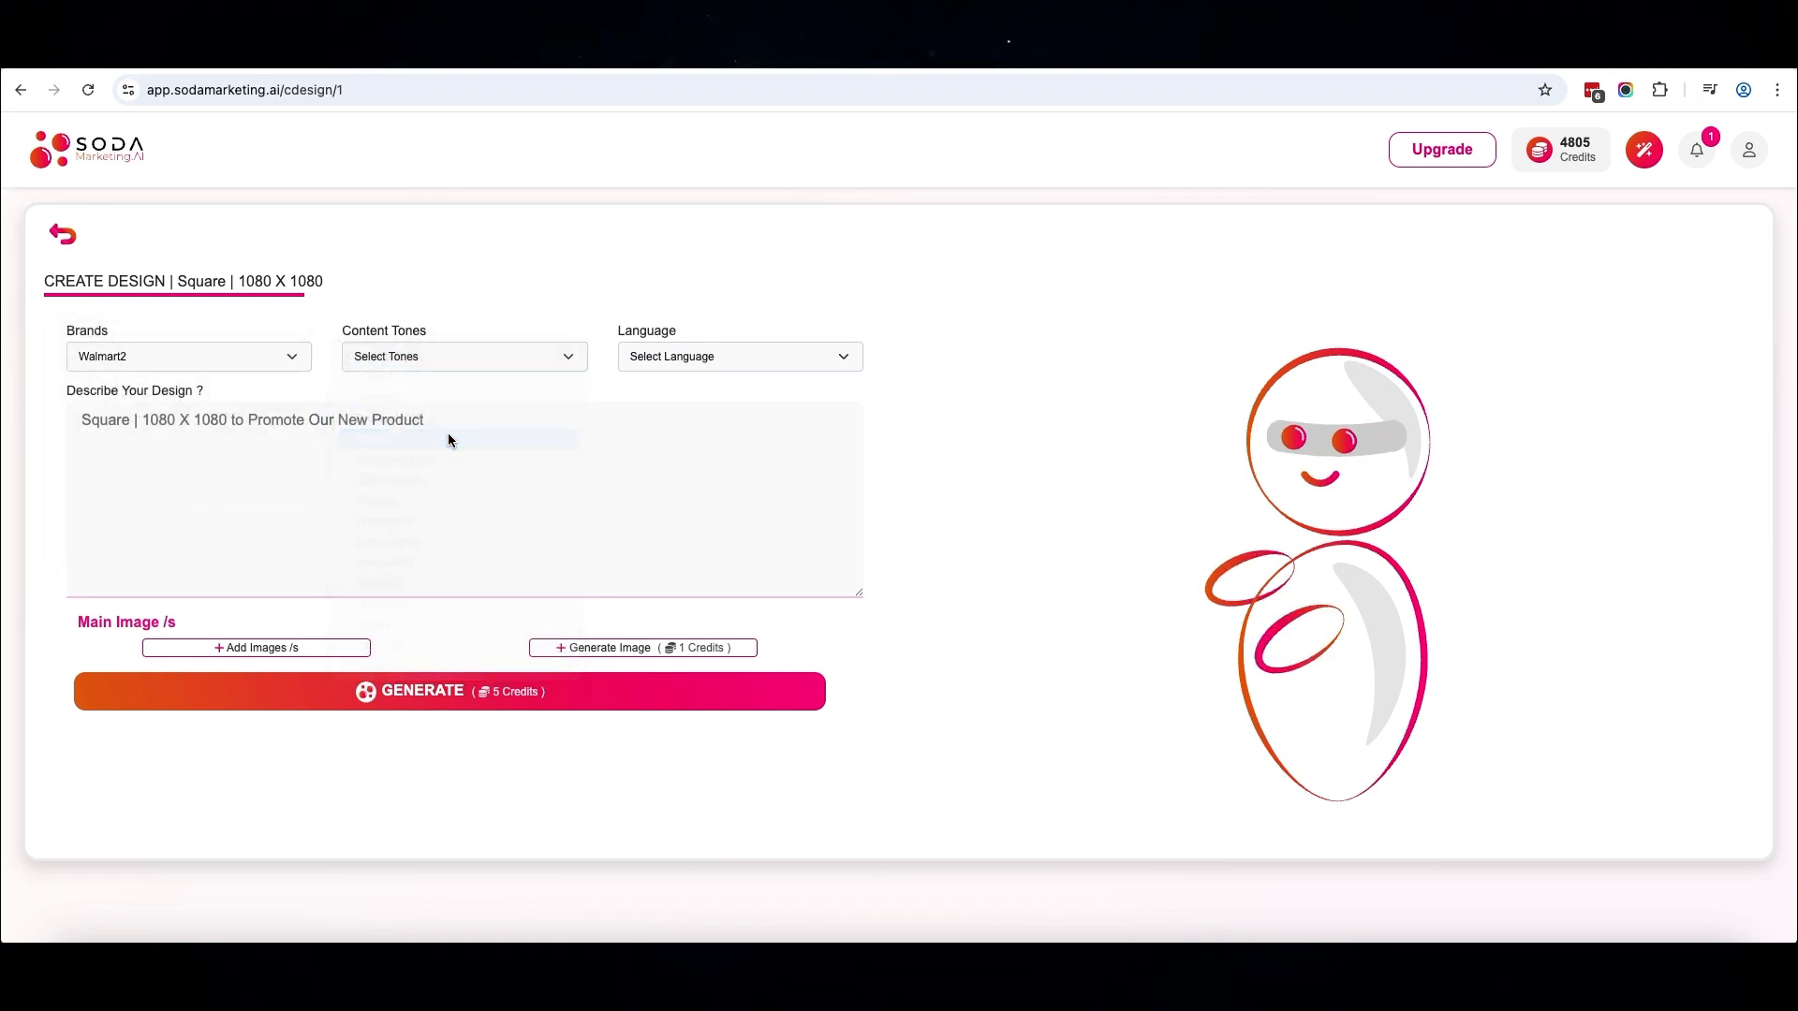
click(718, 358)
click(716, 376)
Describe the design as "create a social media post to promote the" followed by the SKDOIUL running shoes title copied from the Amazon product page
click(580, 408)
text(create a social media post to promote the)
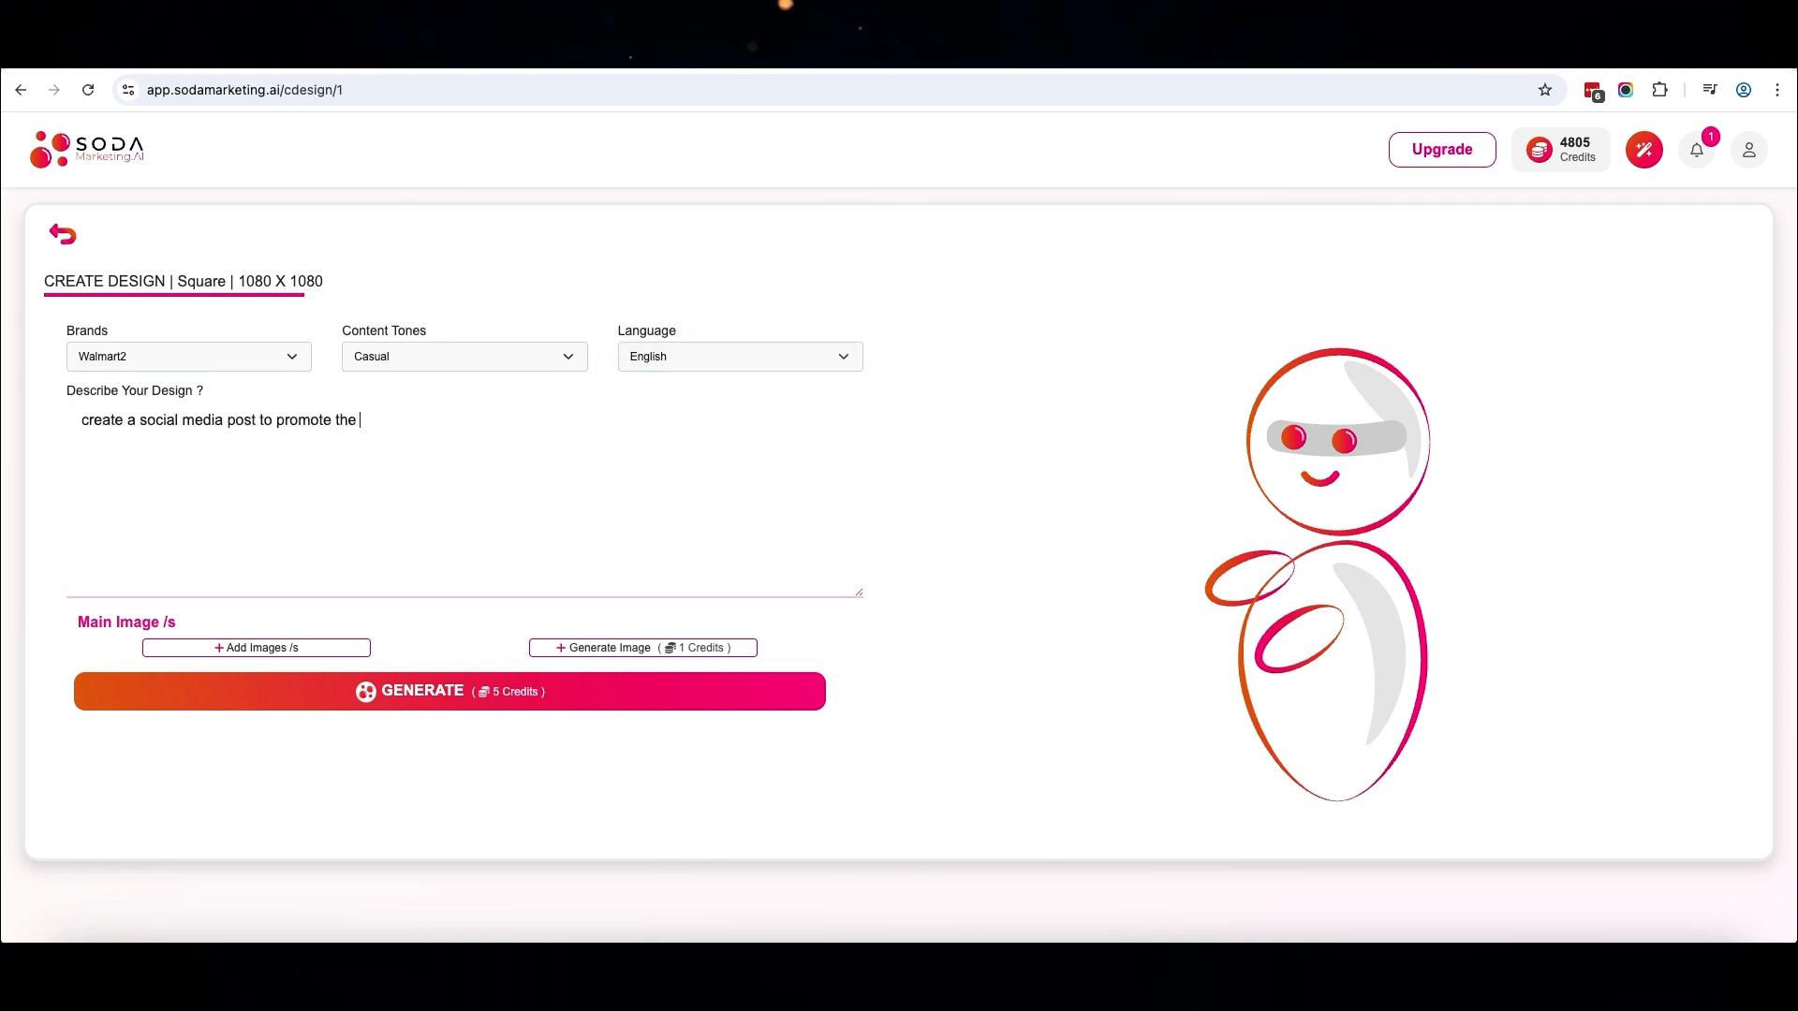
key(ctrl+Tab)
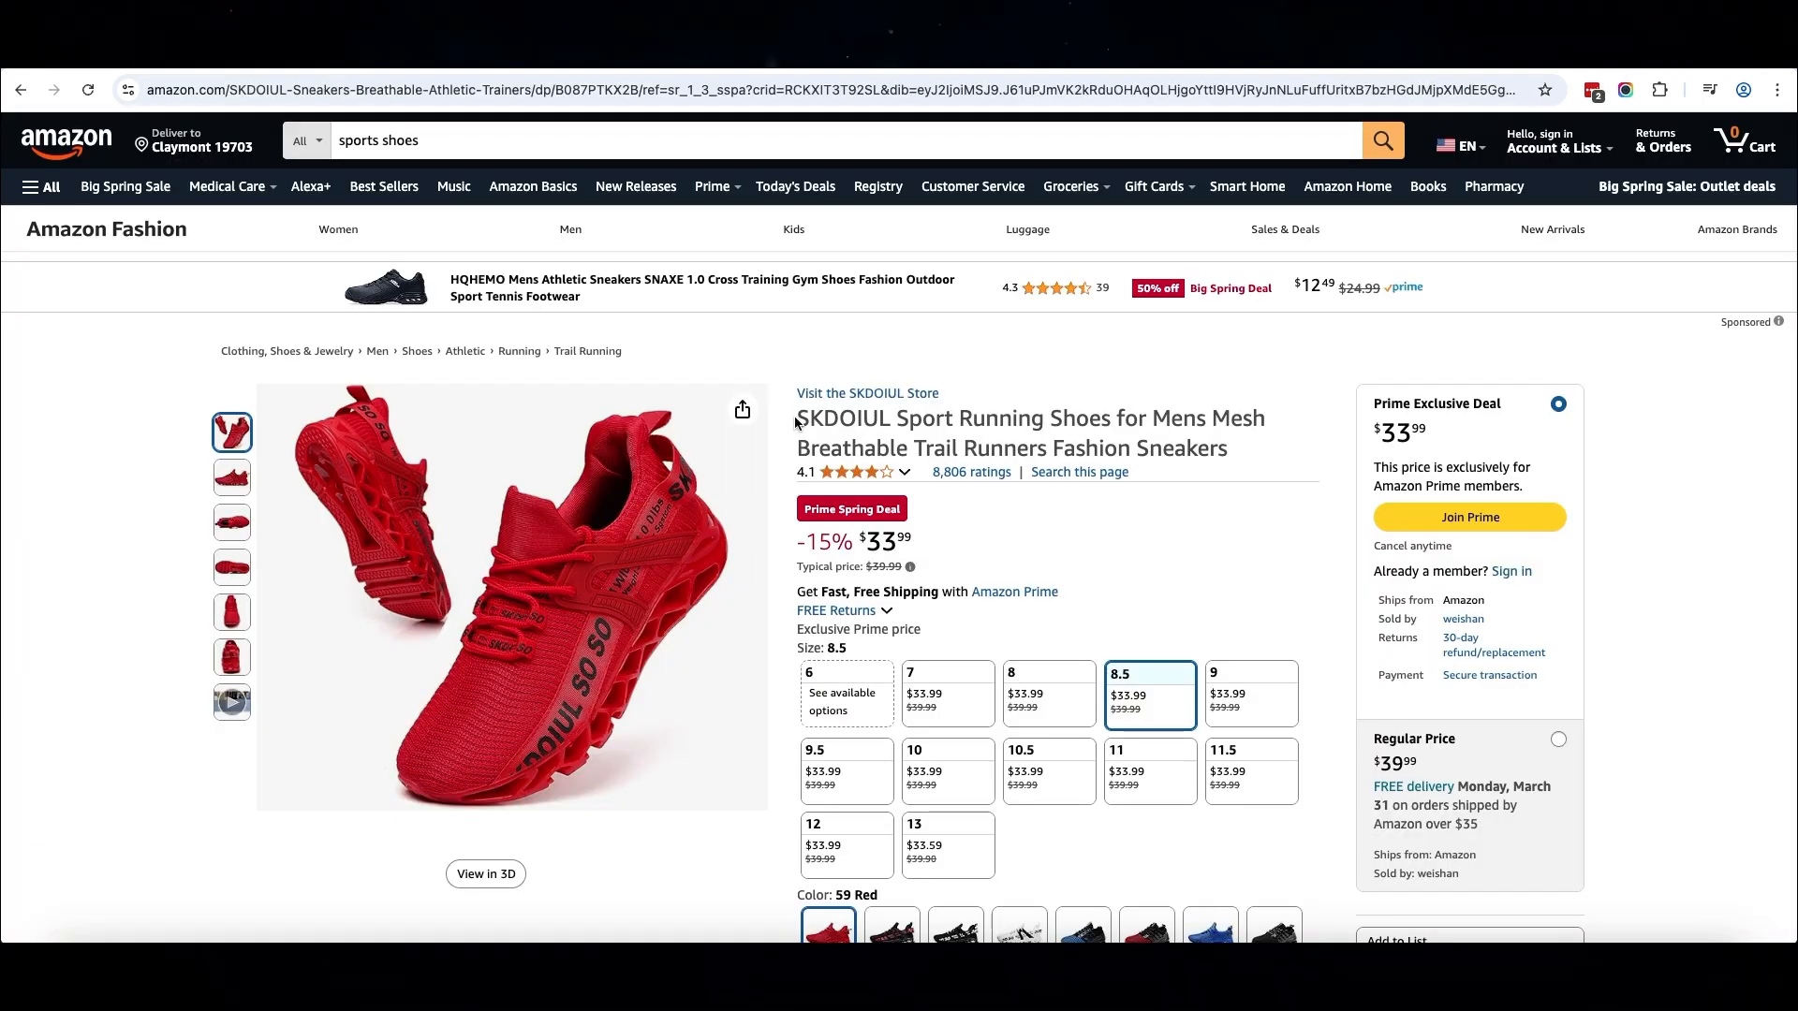
drag(799, 417, 1222, 452)
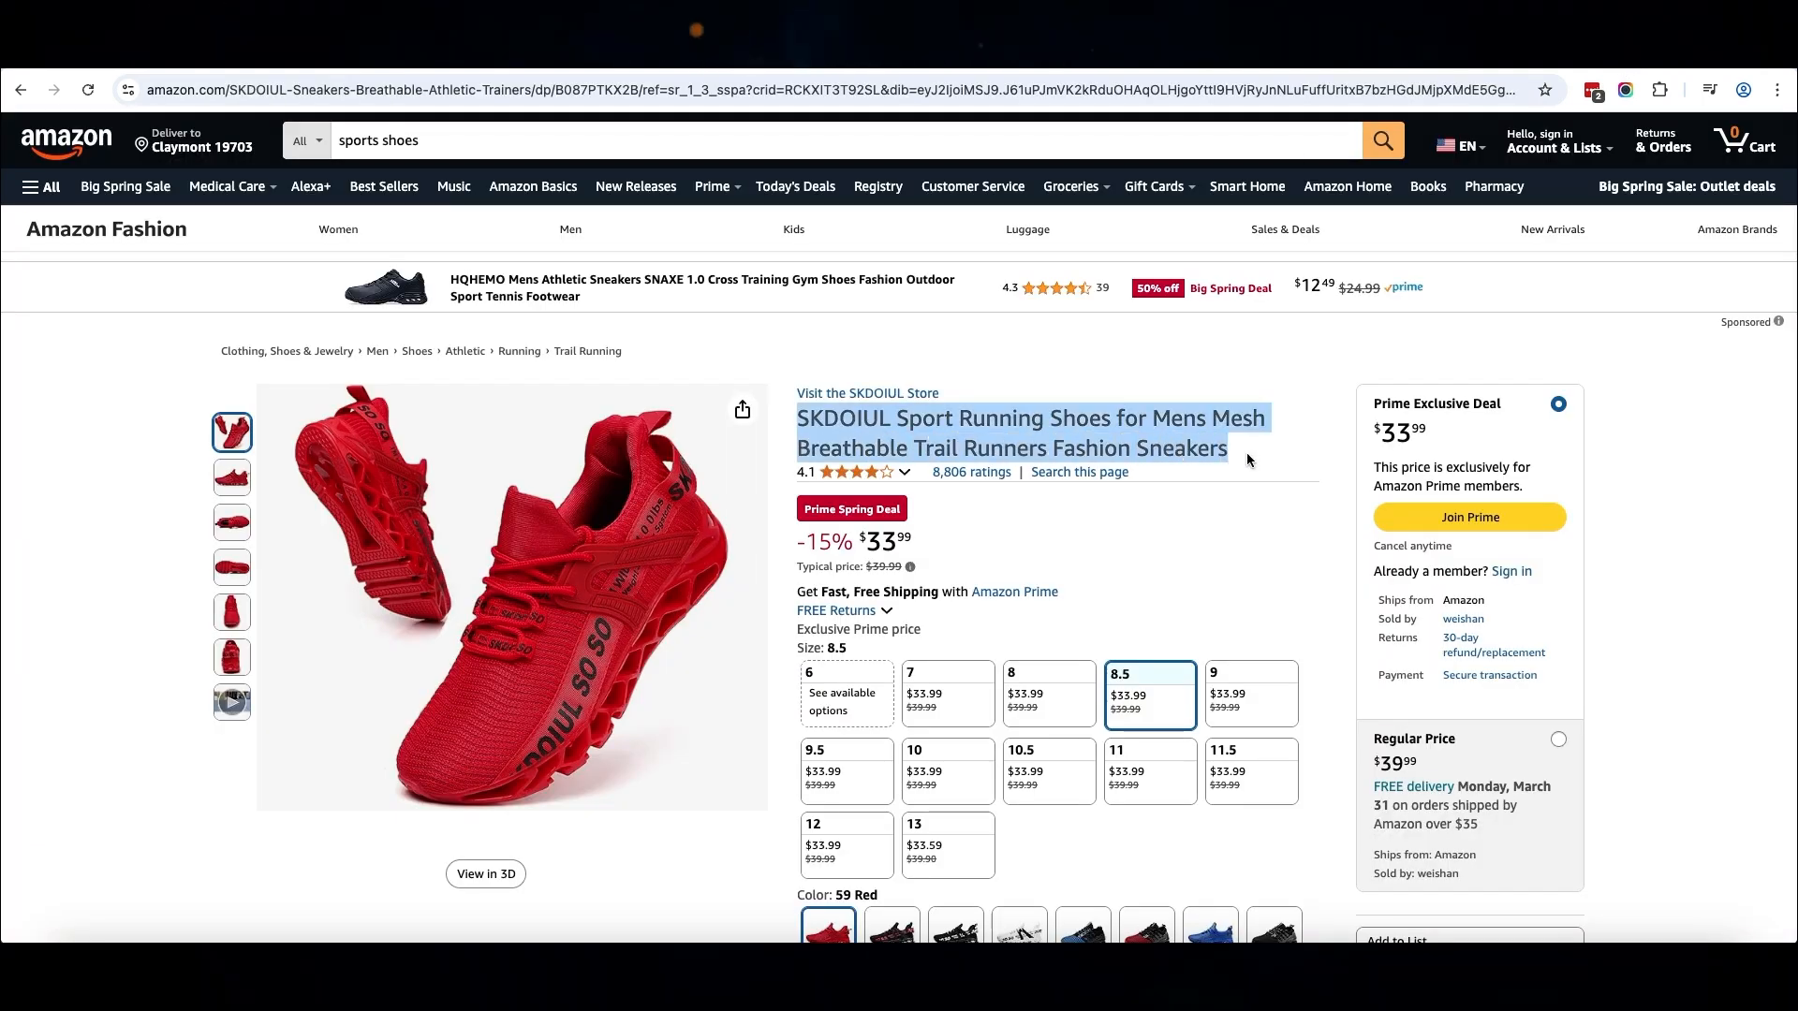
key(ctrl+c)
key(ctrl+shift+Tab)
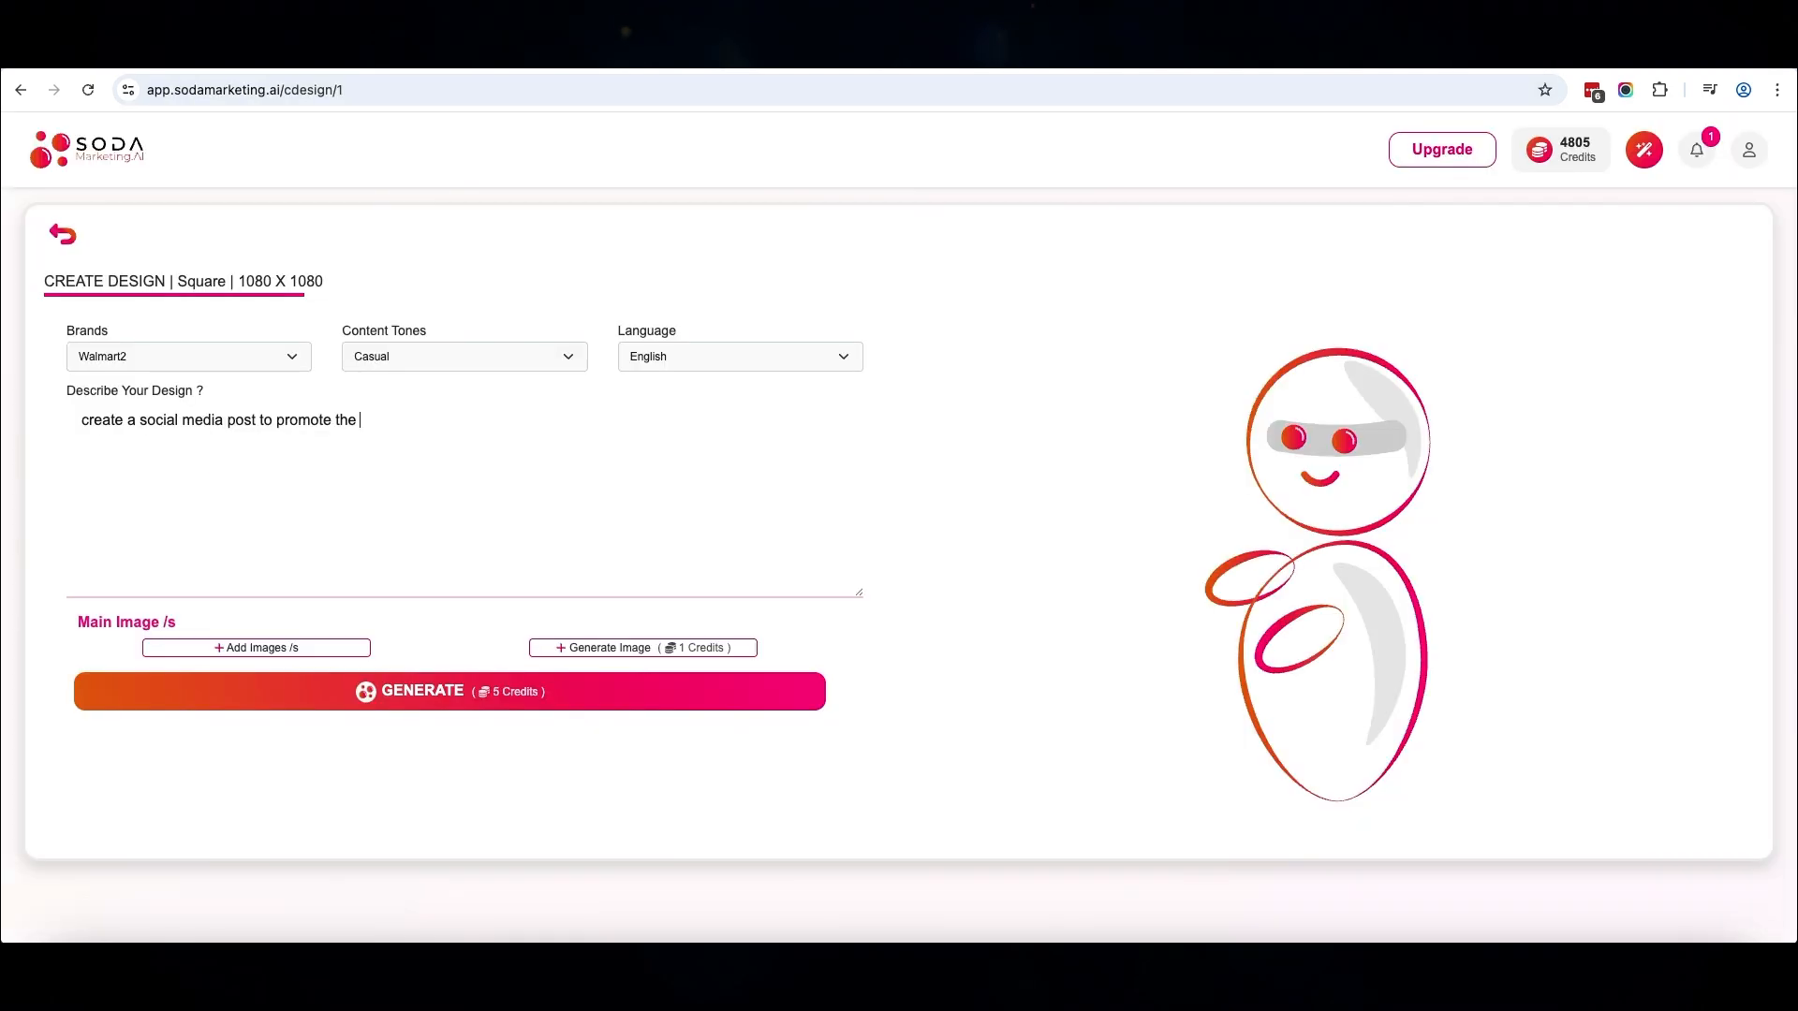
key(ctrl+v)
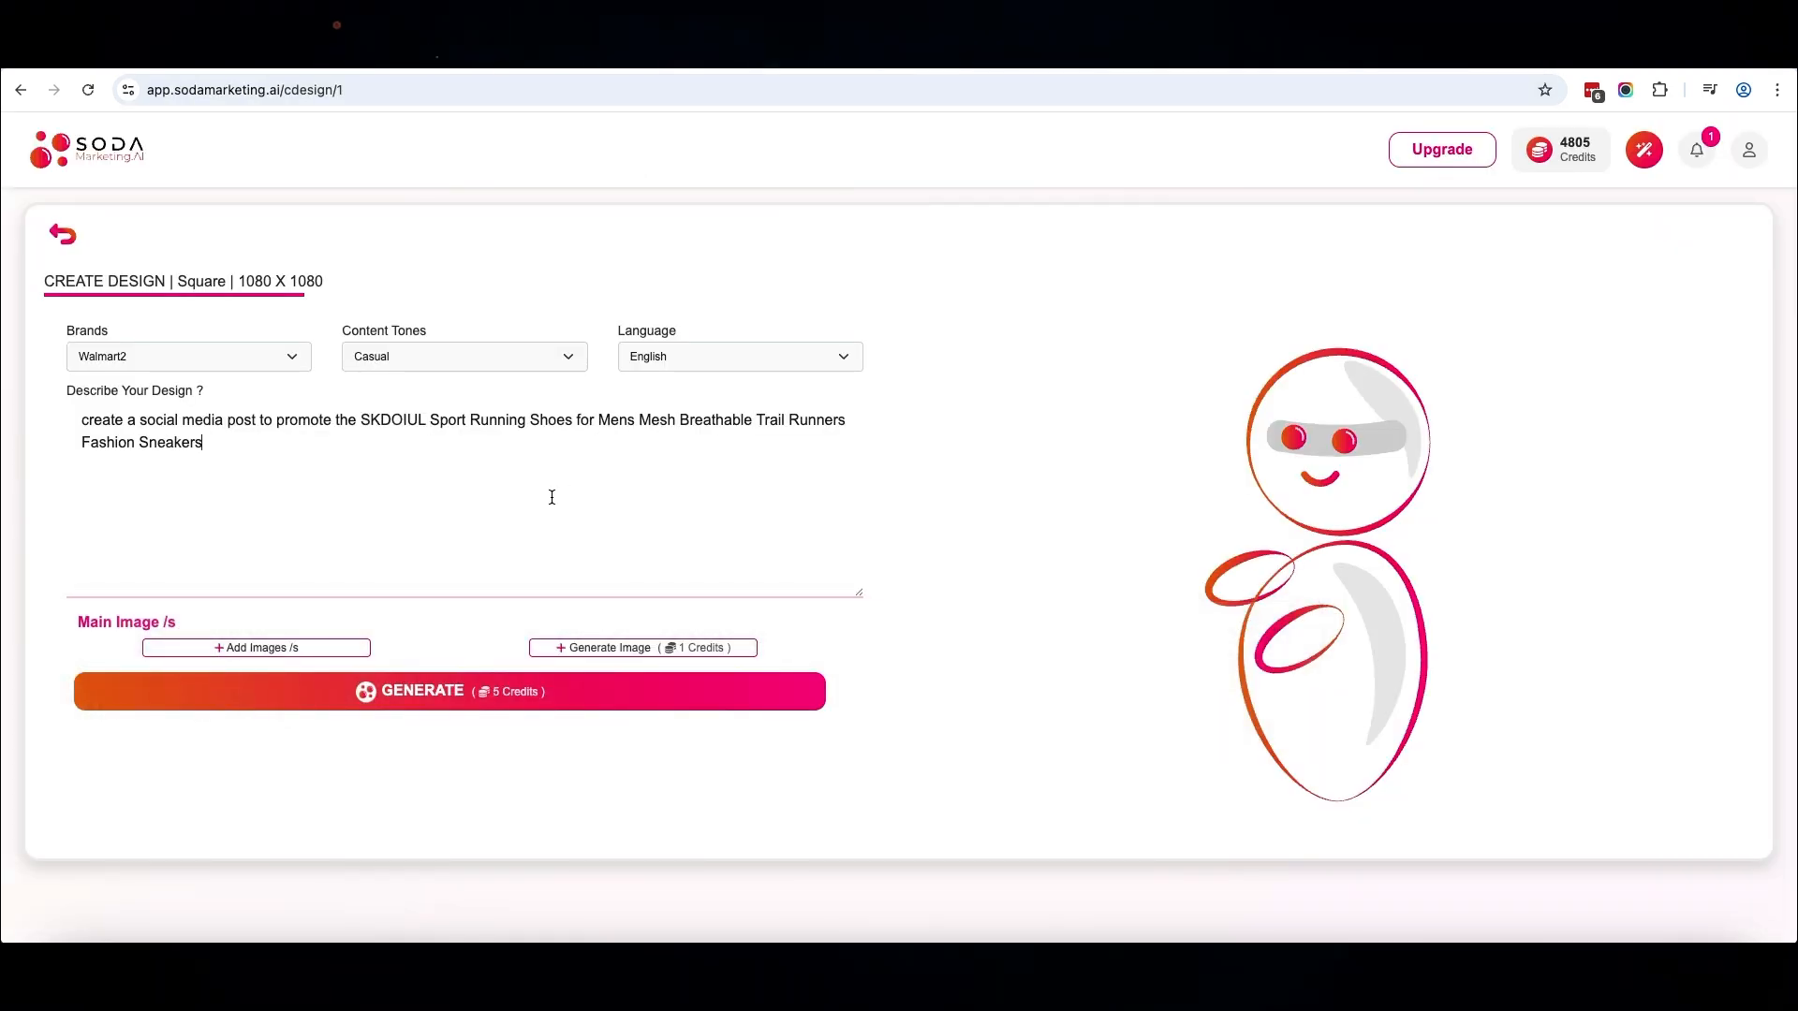
Switch to the Amazon product page and save the red running shoes image as a file
key(ctrl+Tab)
right_click(567, 542)
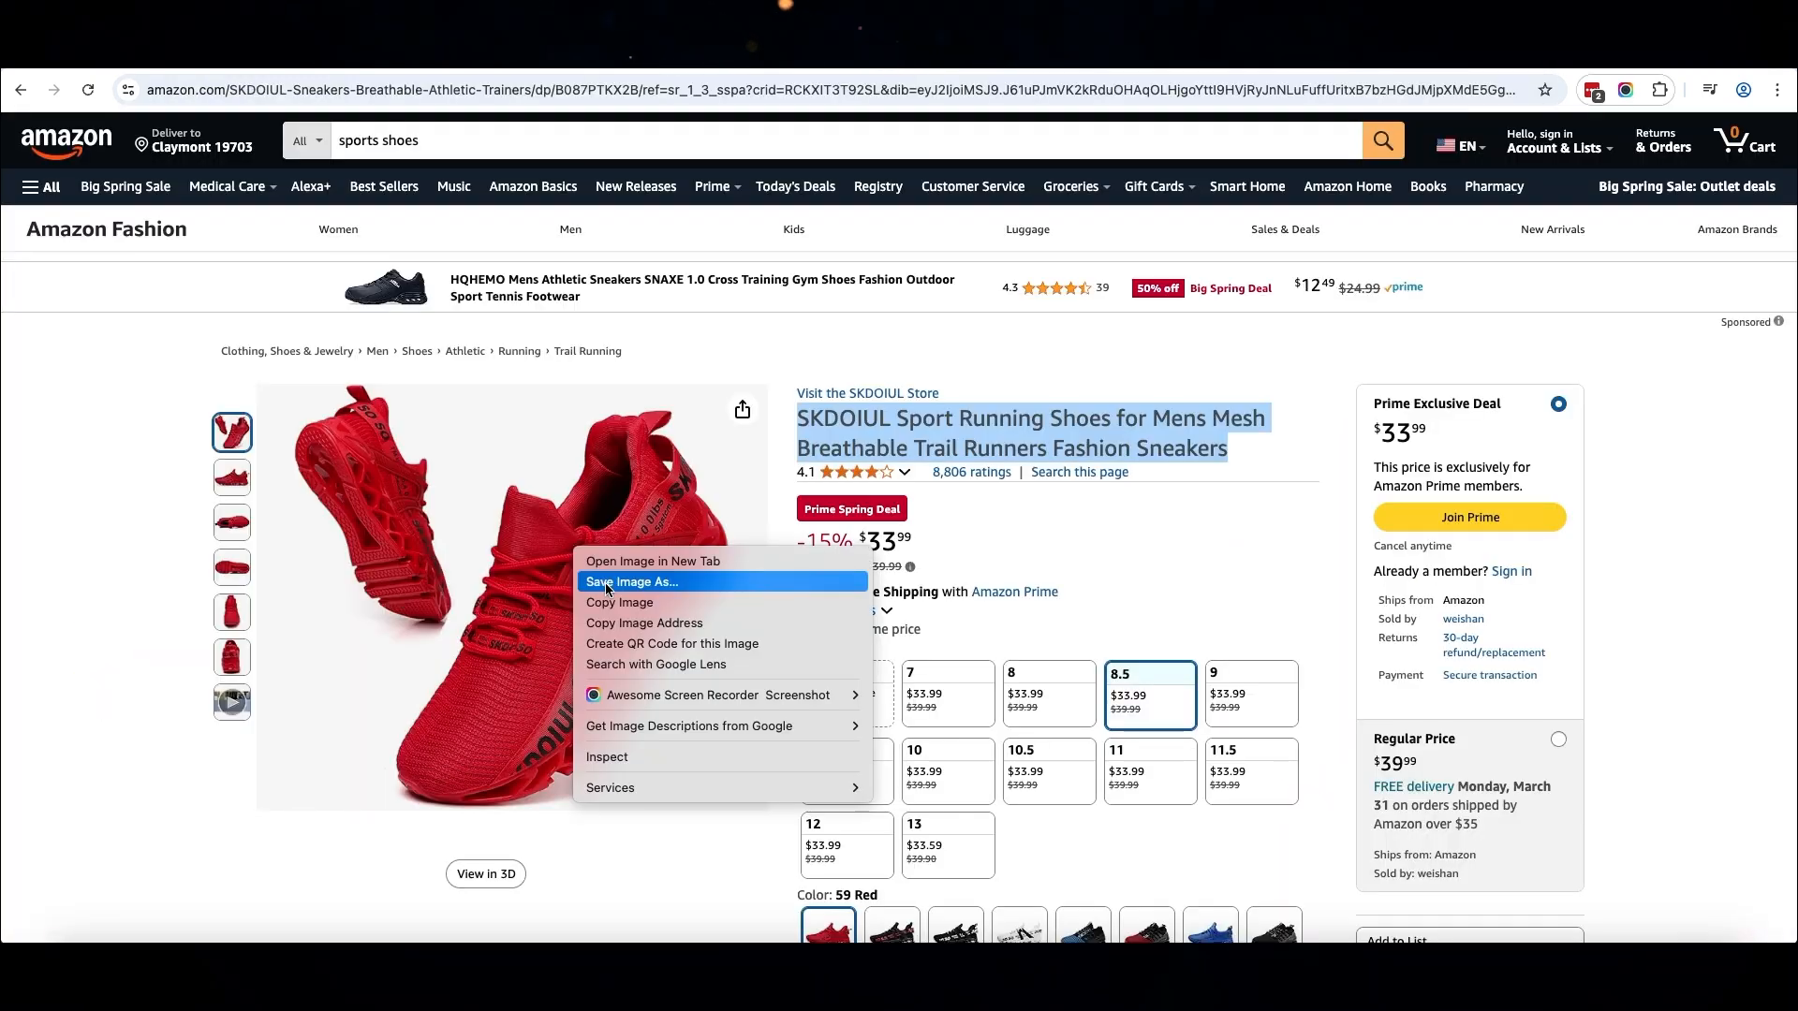
click(604, 587)
Add the red running shoes picture as the design's main image and generate the designs
click(300, 648)
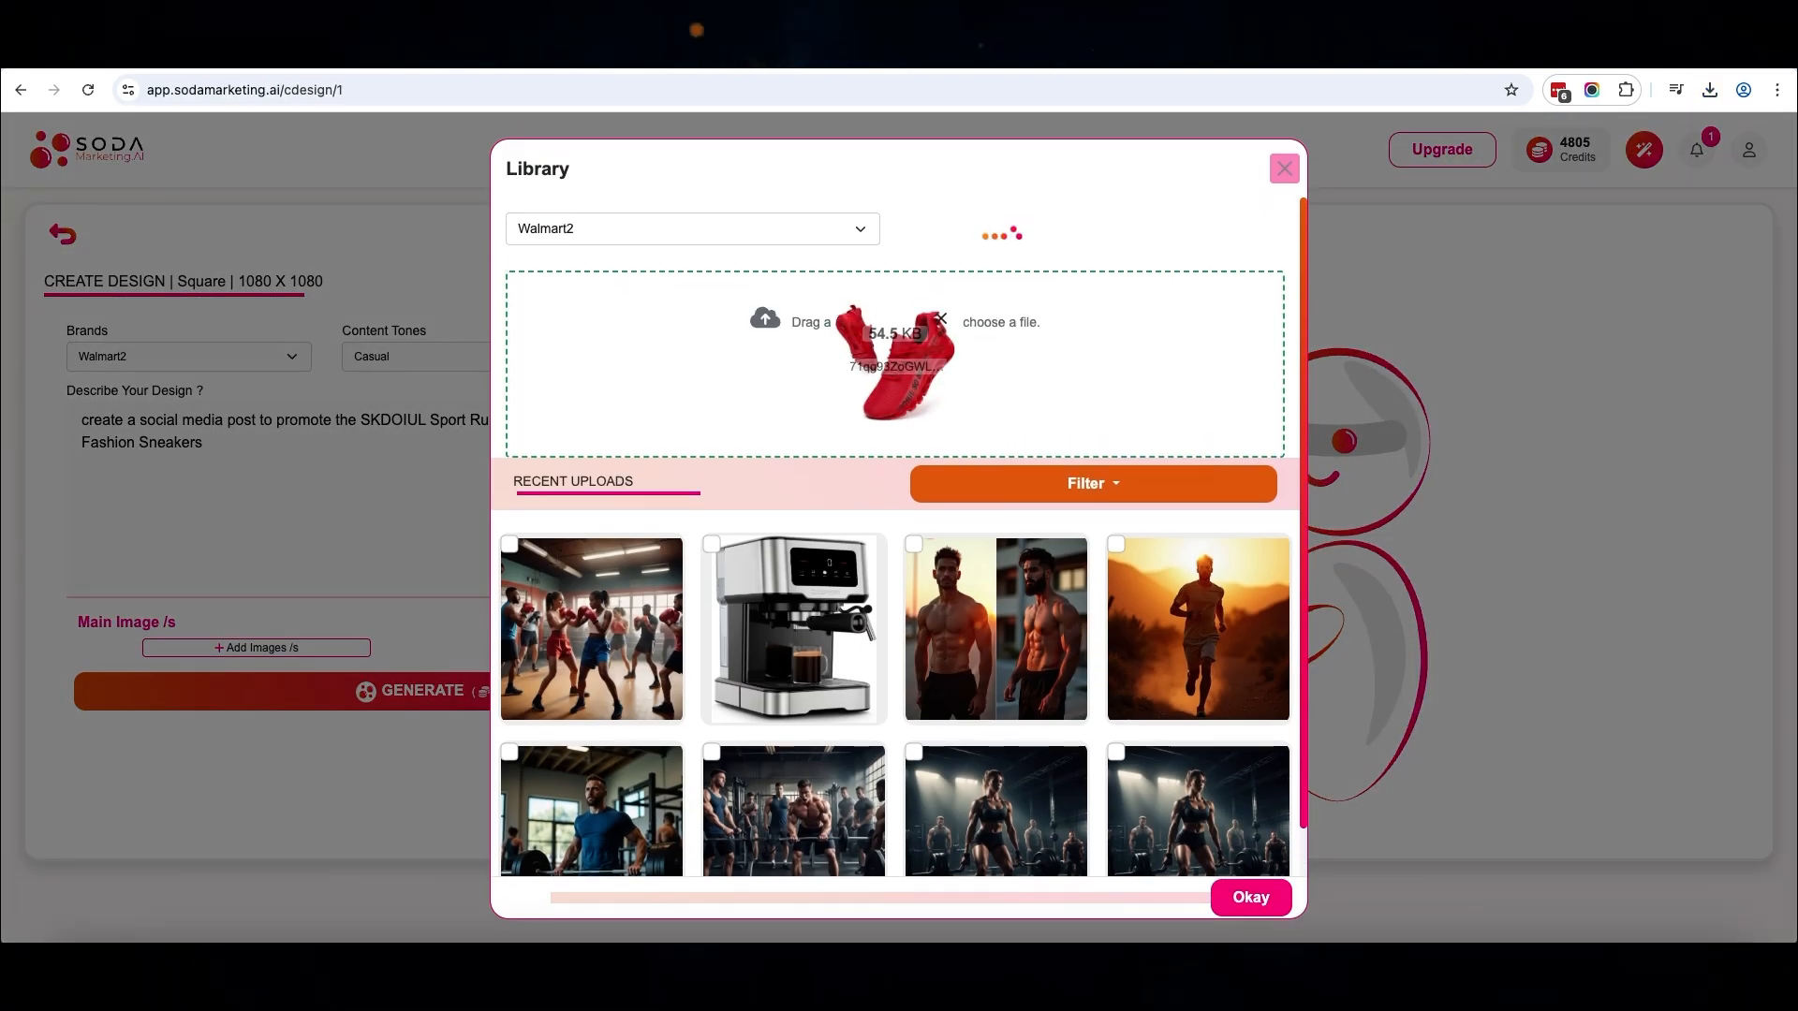
click(1290, 901)
scroll(592, 773, down, 3)
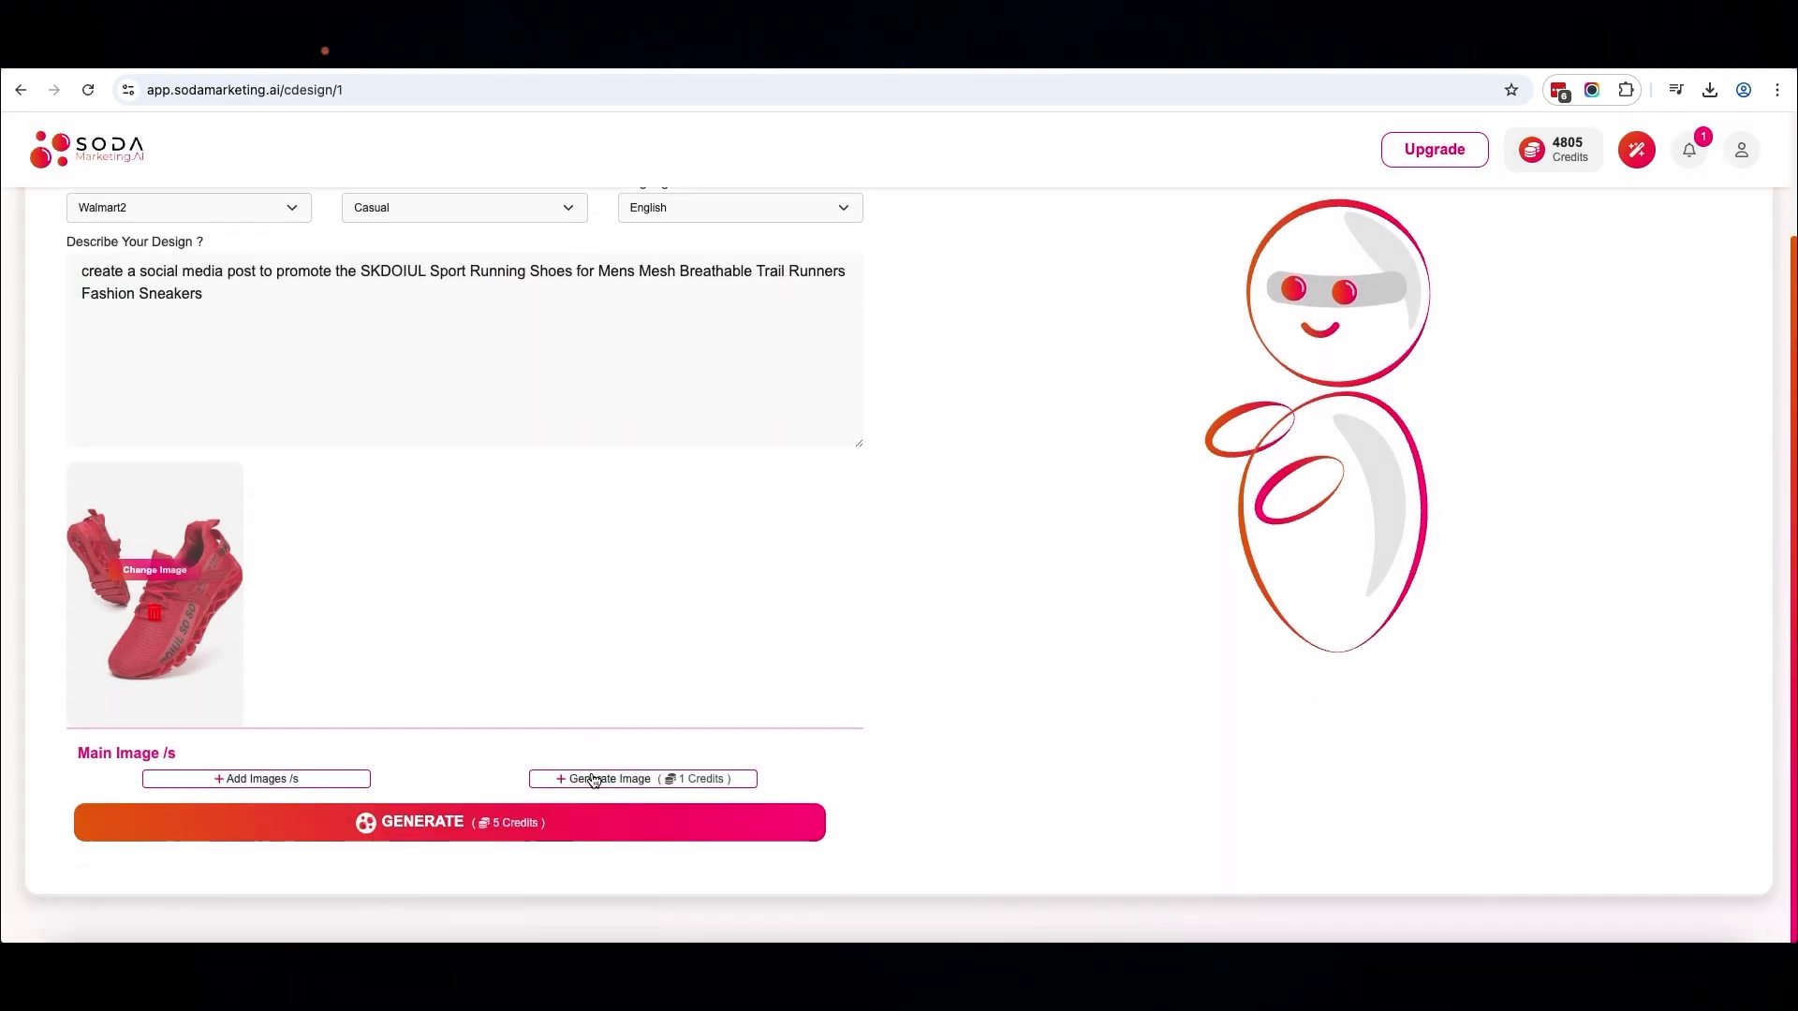
click(503, 834)
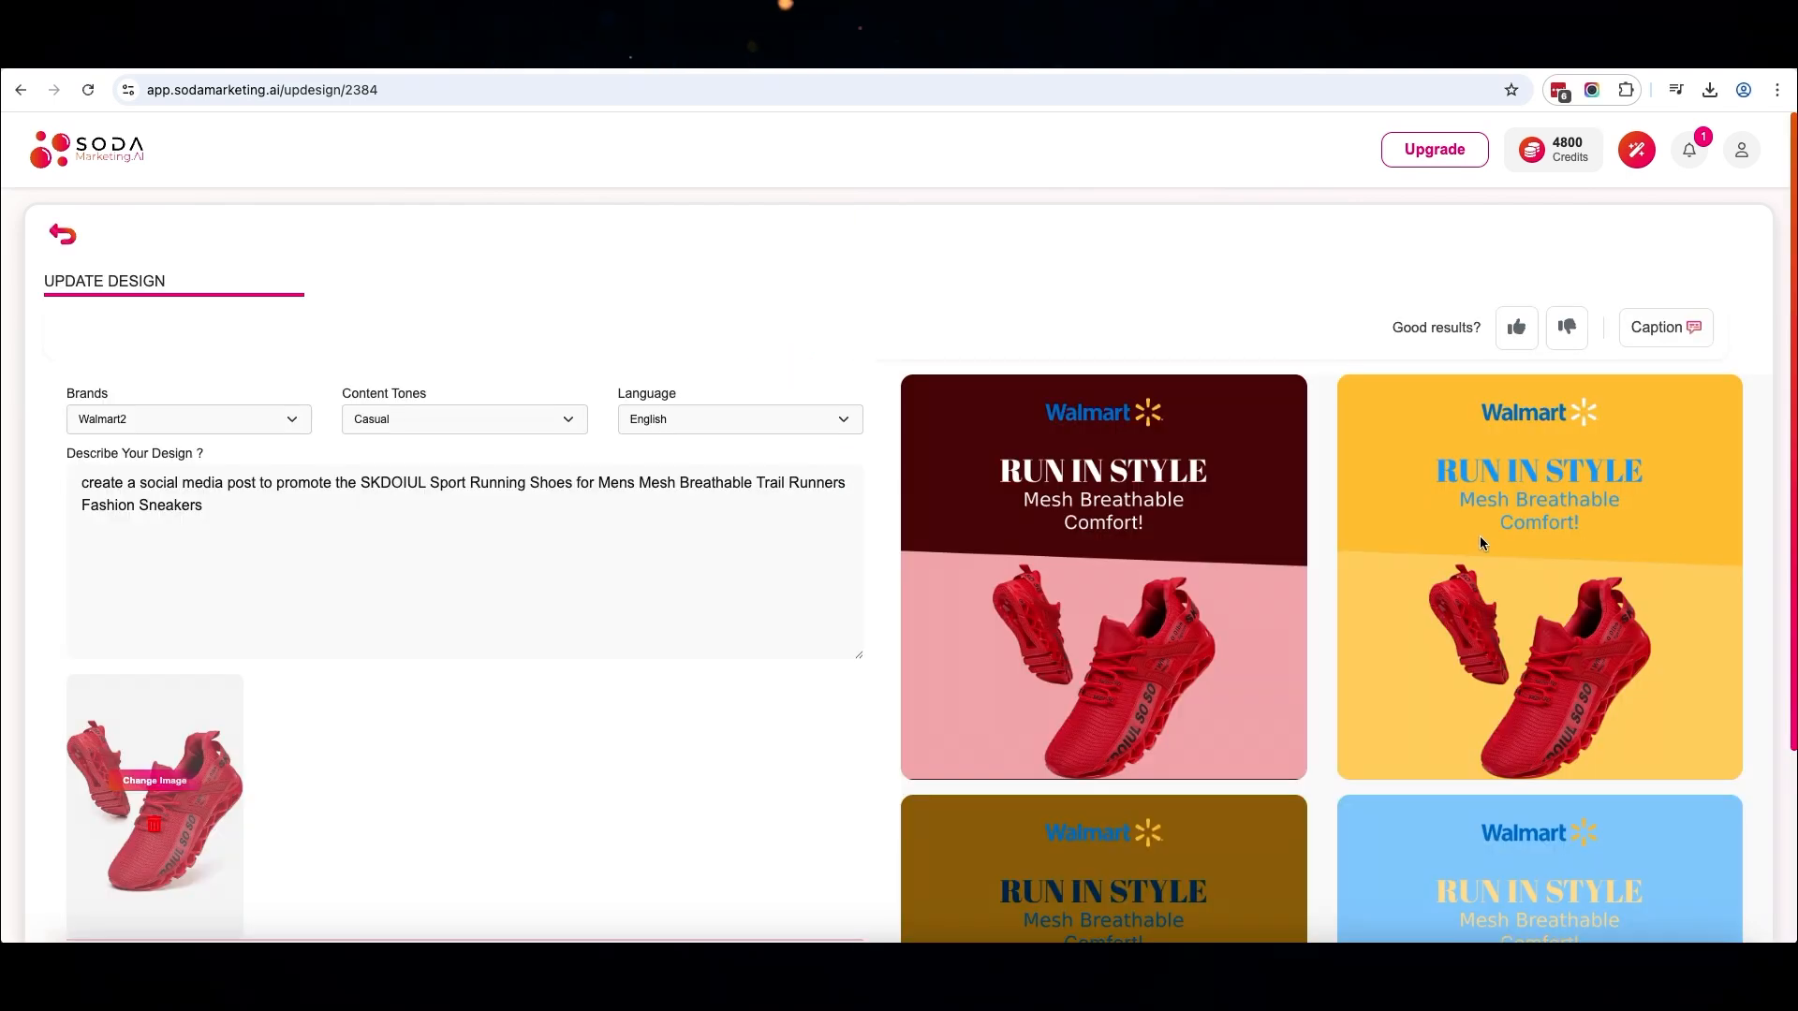
Browse the generated shoe design variations to compare their layouts and colour schemes
scroll(1588, 541, down, 6)
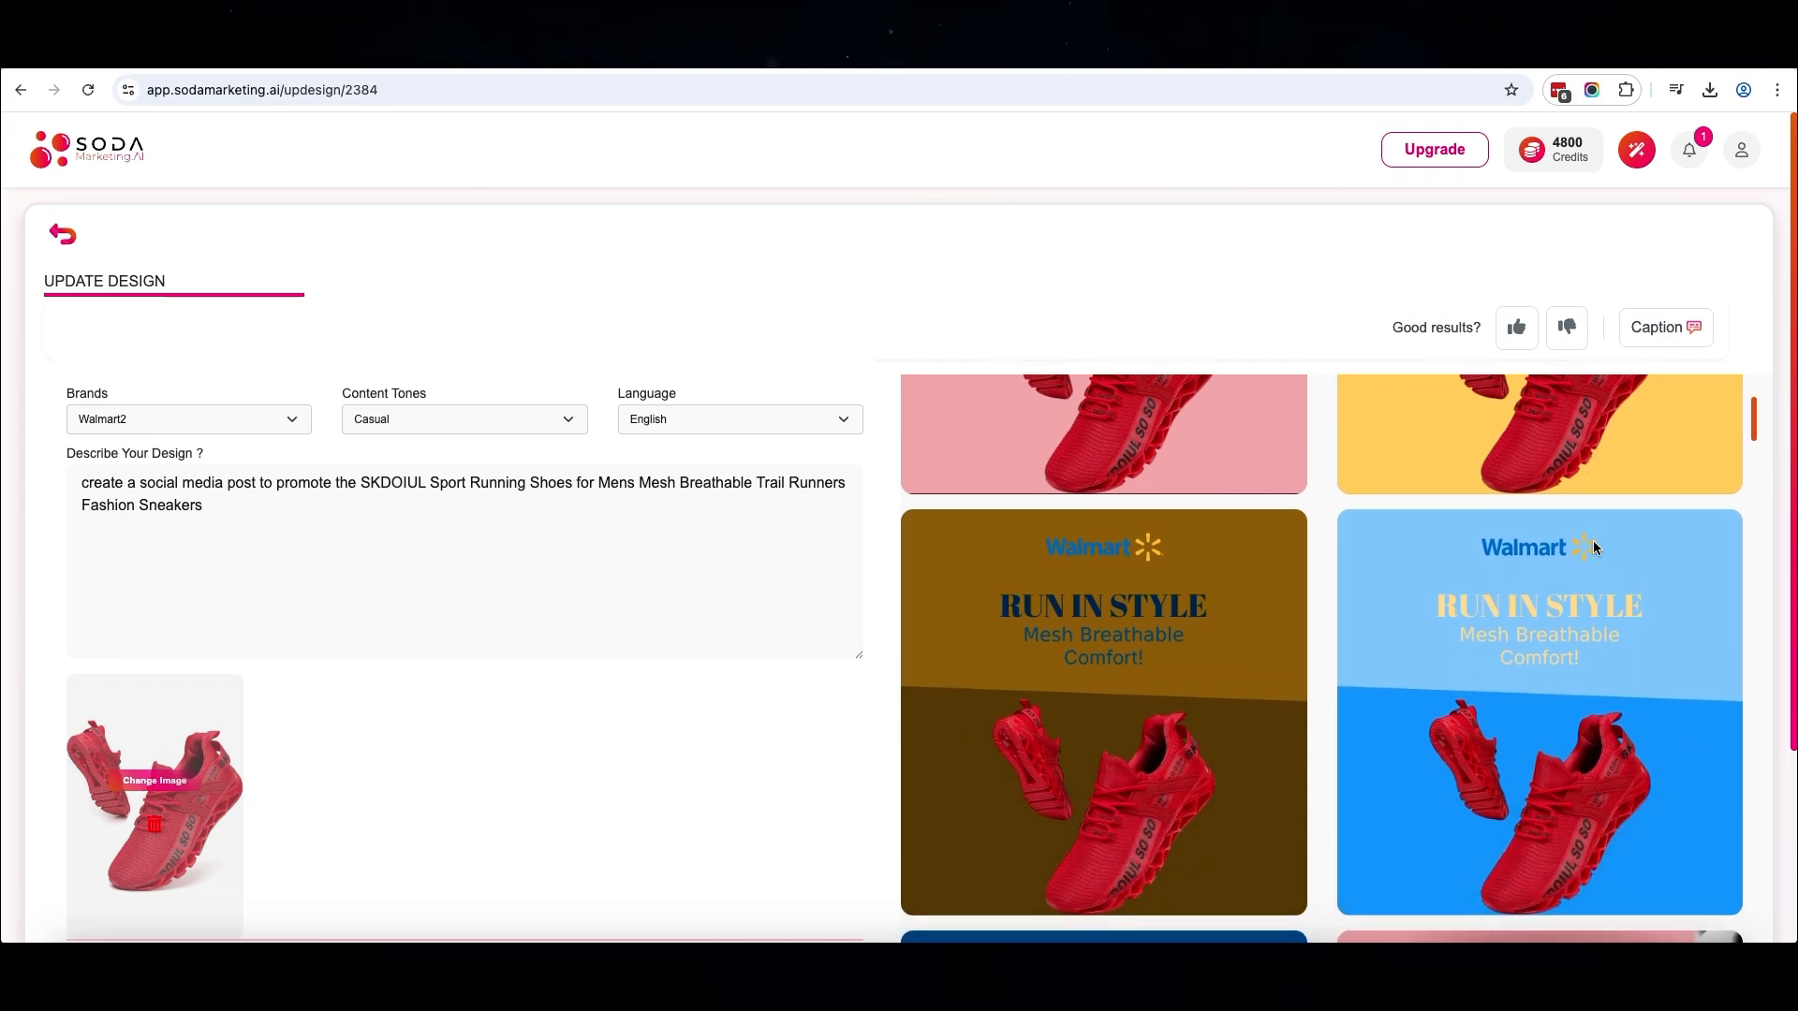
scroll(1596, 548, down, 10)
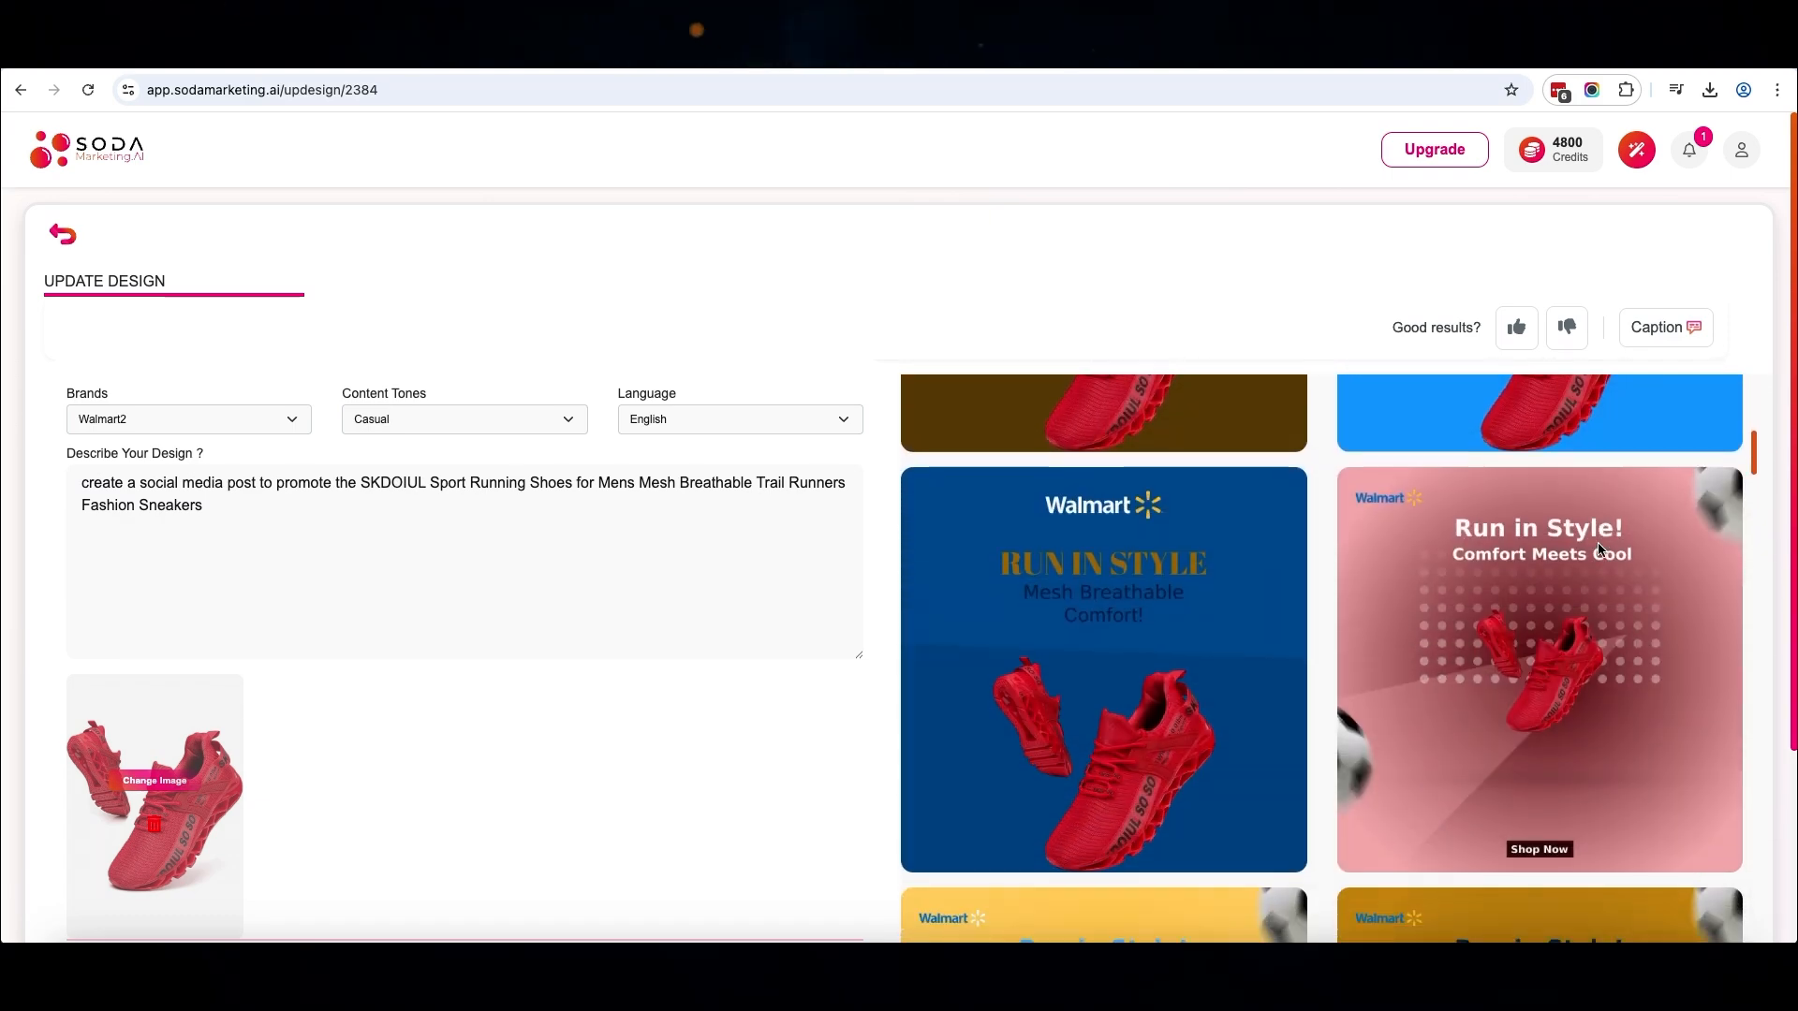
scroll(1601, 550, down, 10)
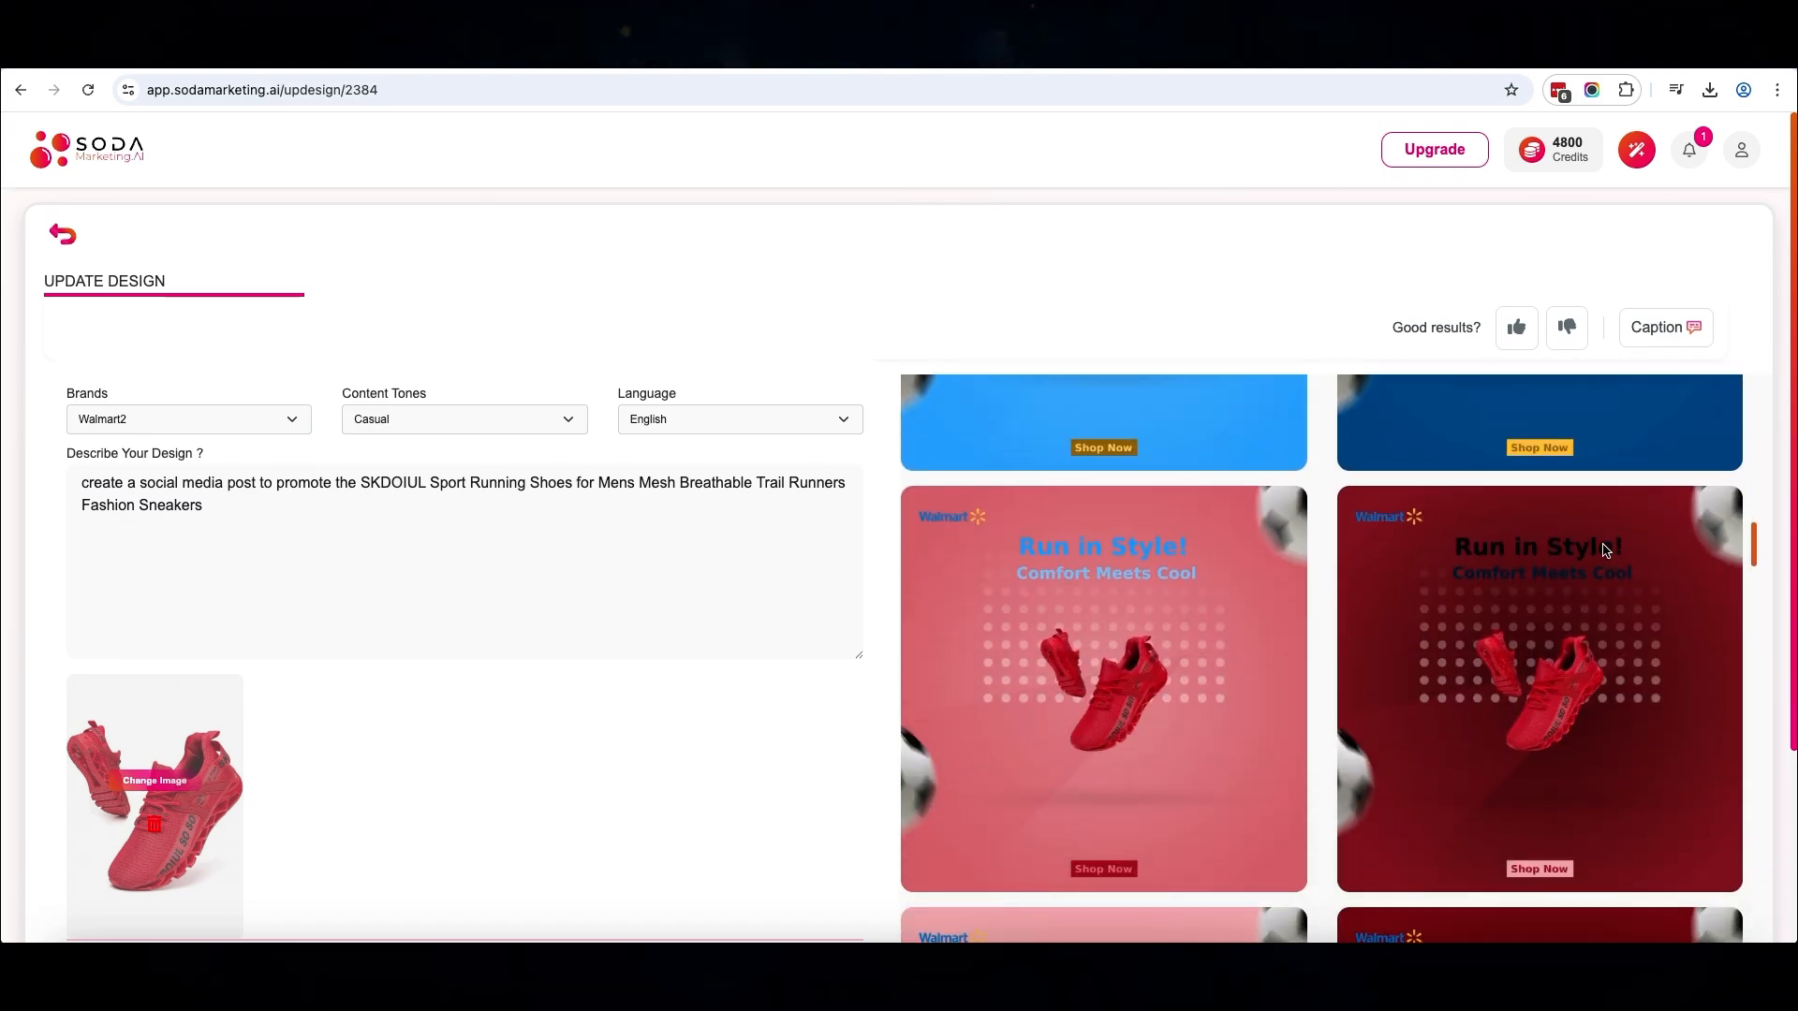
scroll(1603, 550, down, 10)
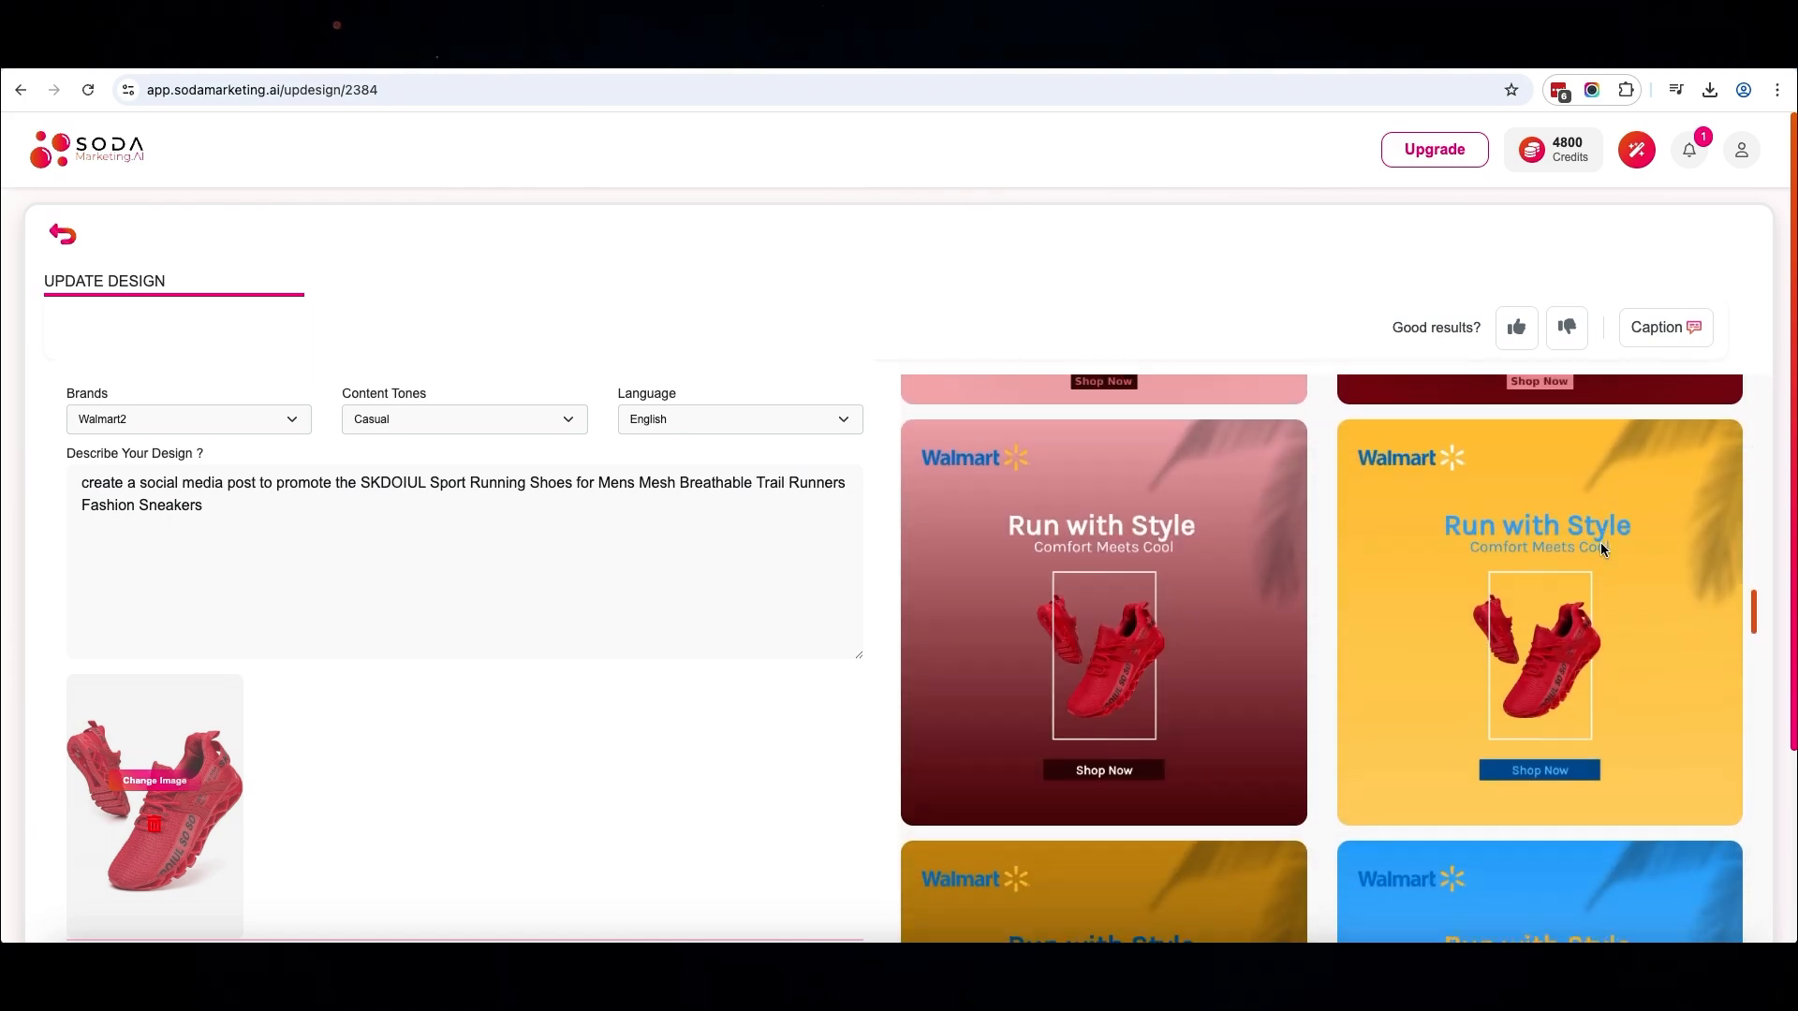
Look through the remaining "Run with Style" and "Run in Style!" shoe designs to find one worth customizing
scroll(1602, 550, down, 10)
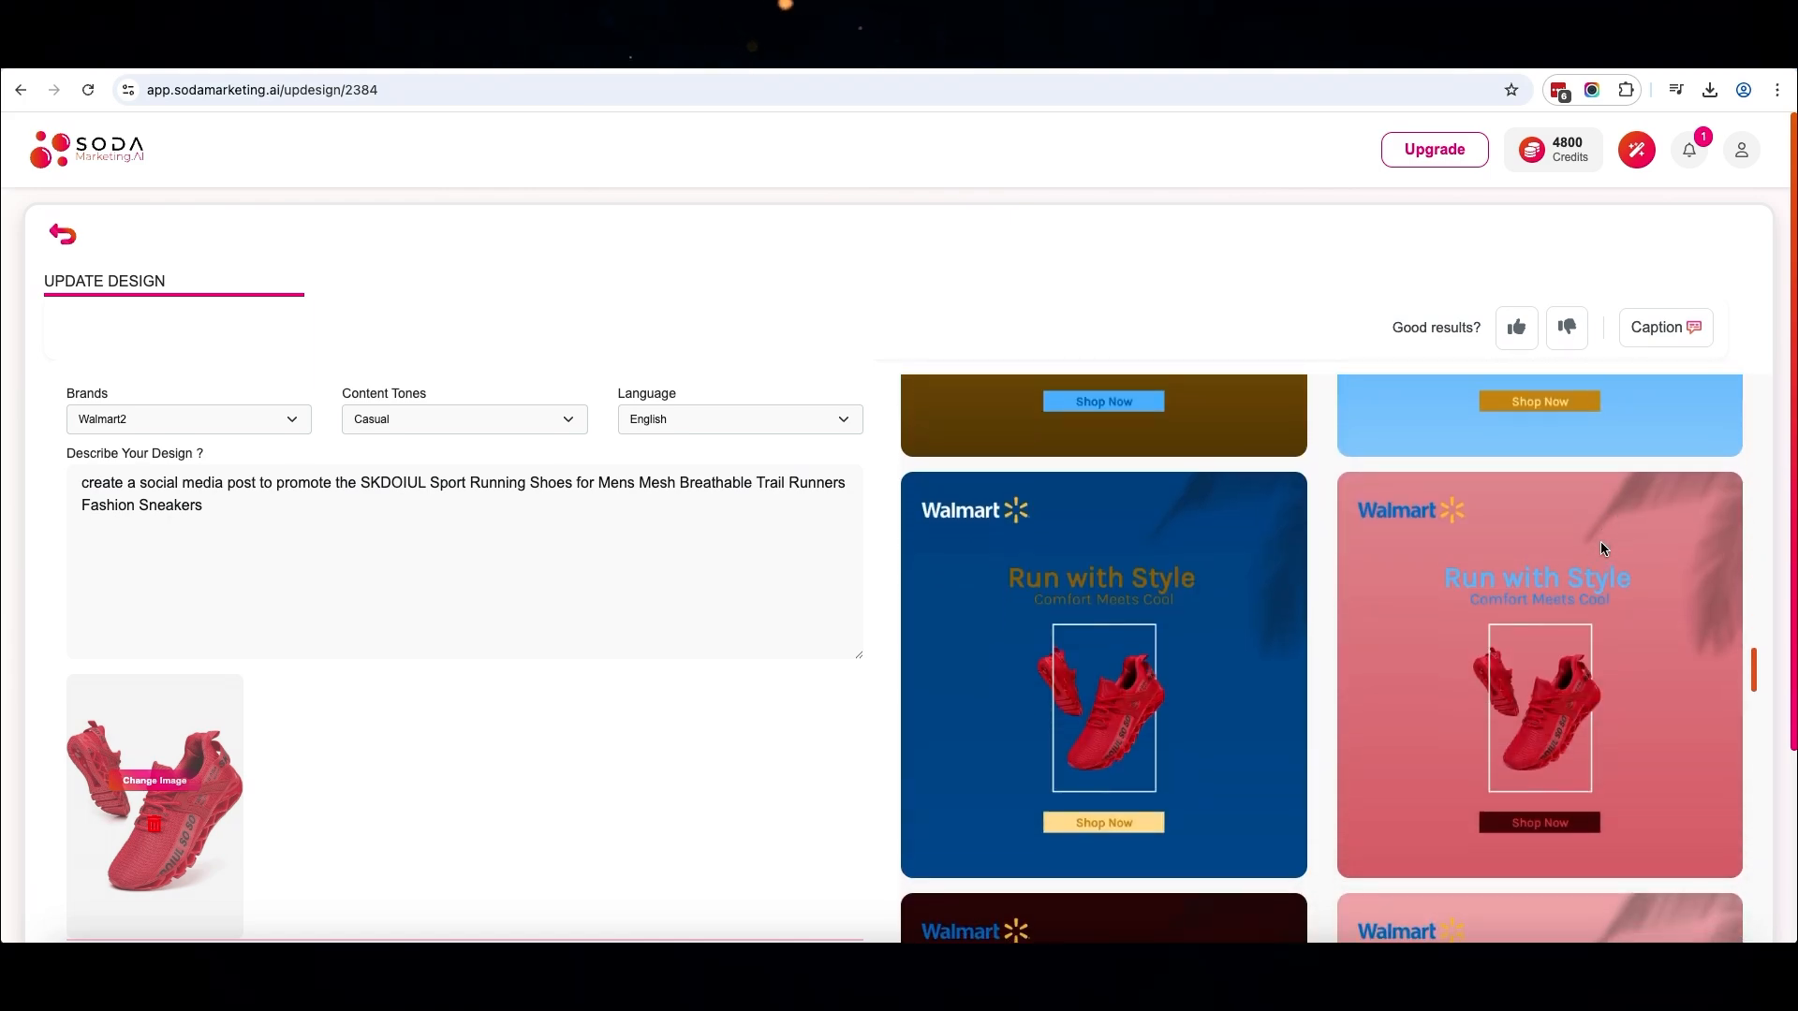
scroll(1602, 550, down, 10)
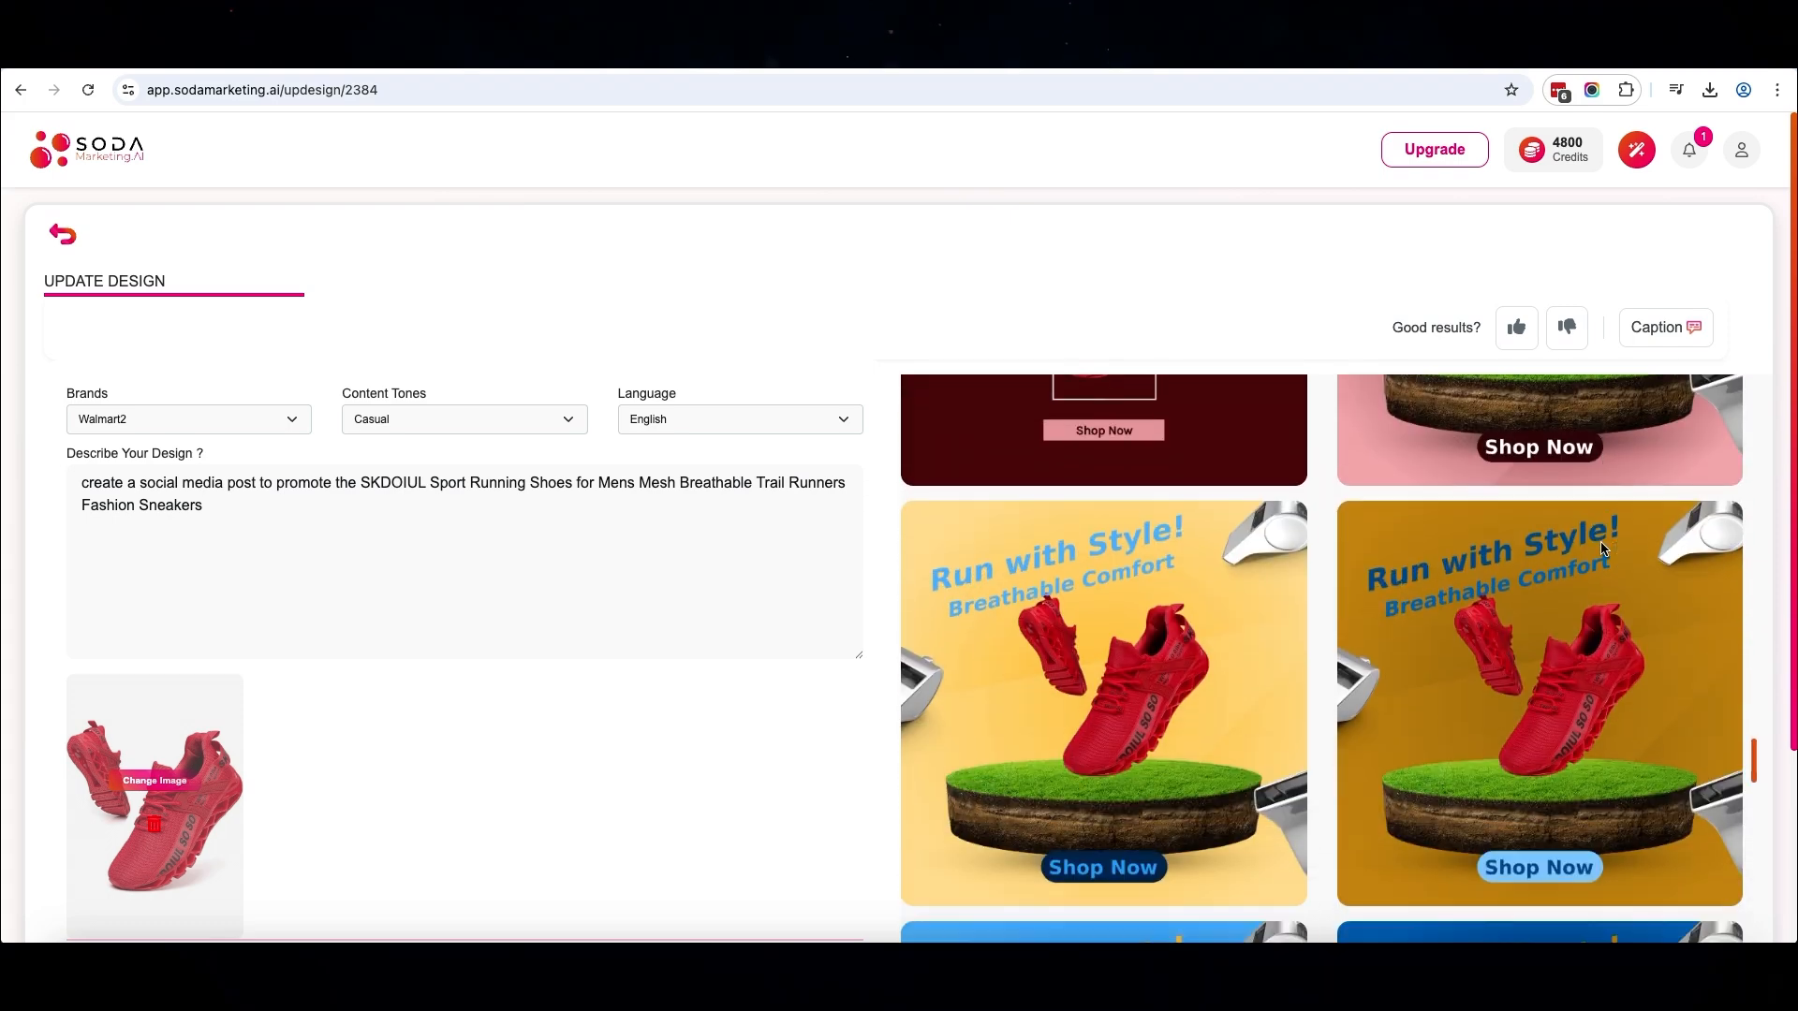
scroll(1603, 547, down, 10)
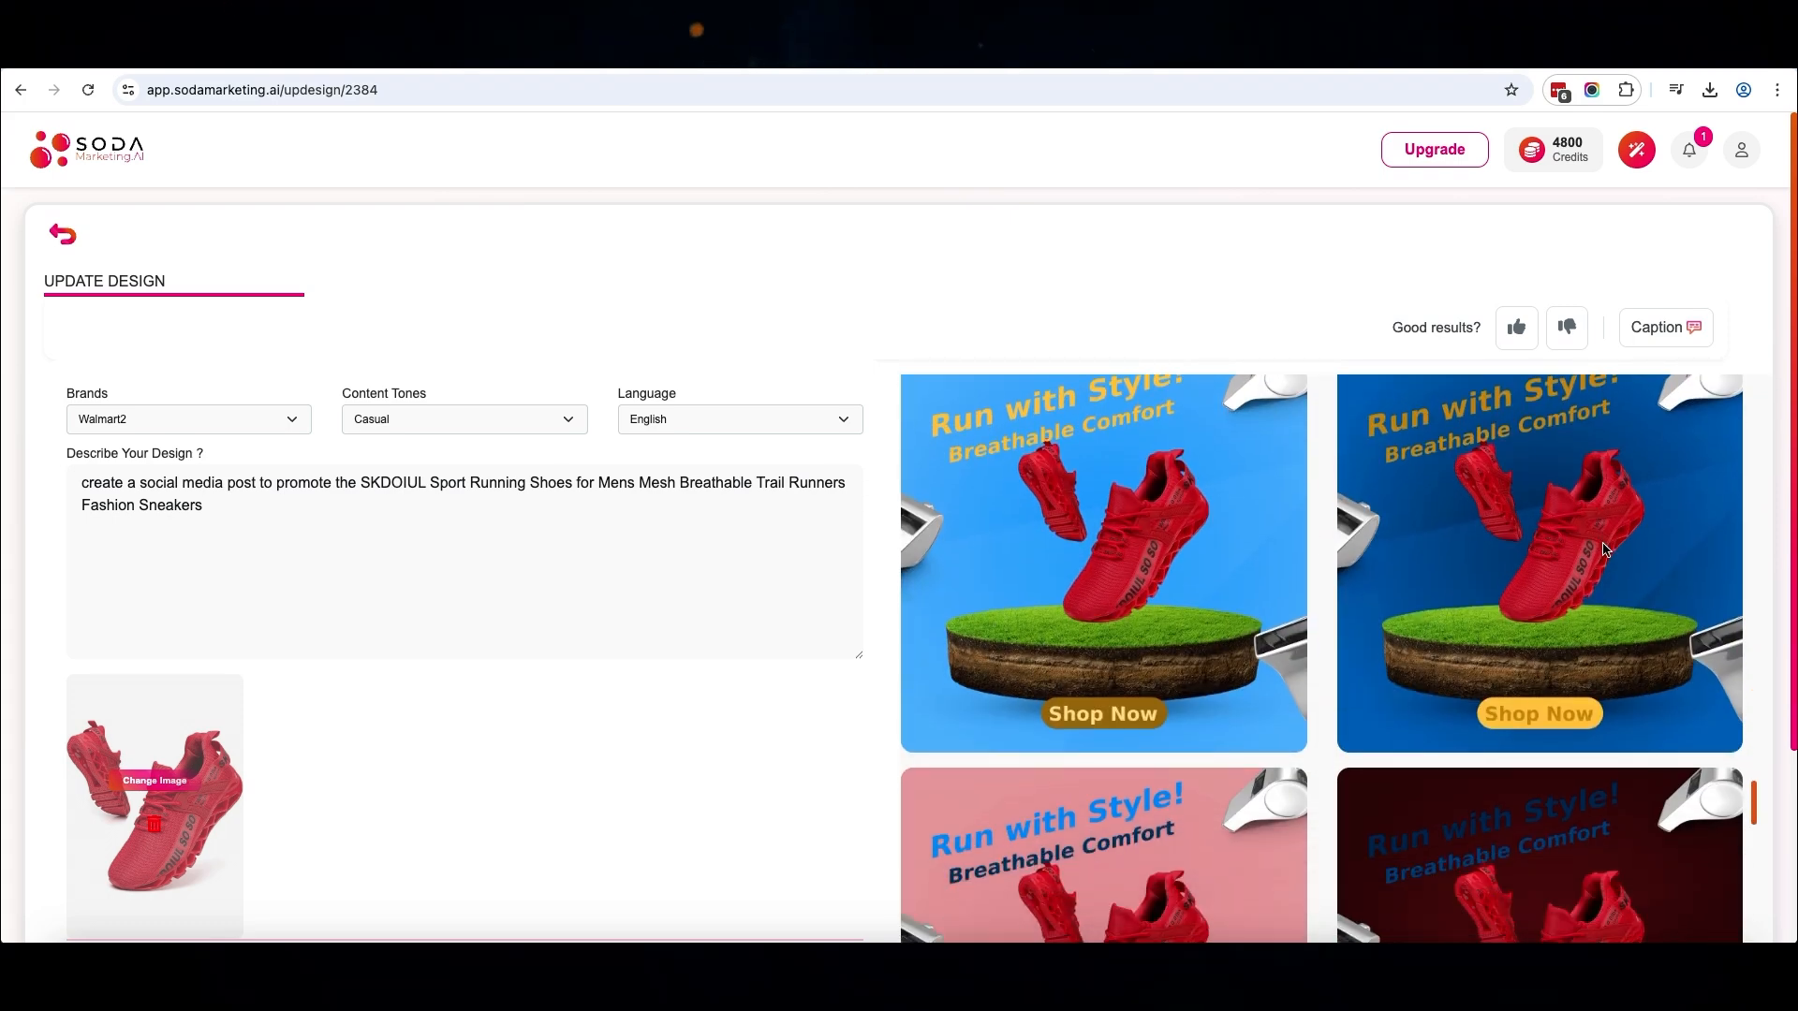
scroll(1604, 548, down, 5)
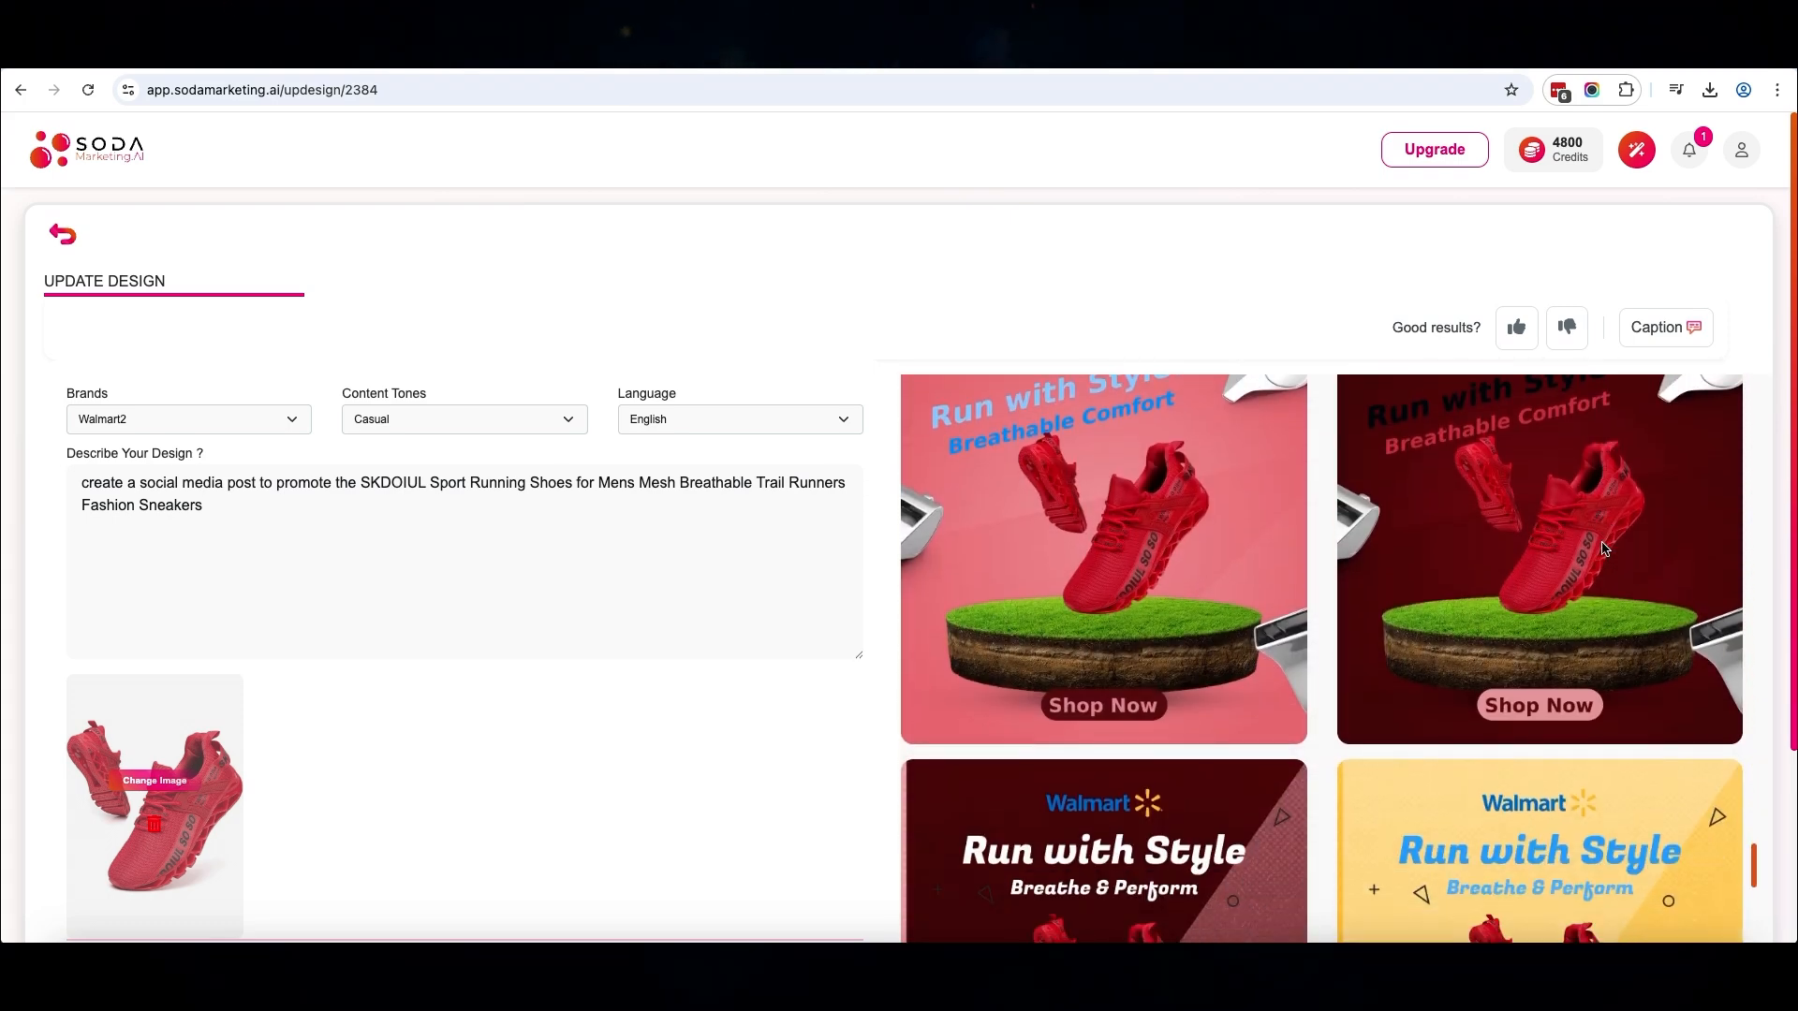
scroll(1603, 548, down, 8)
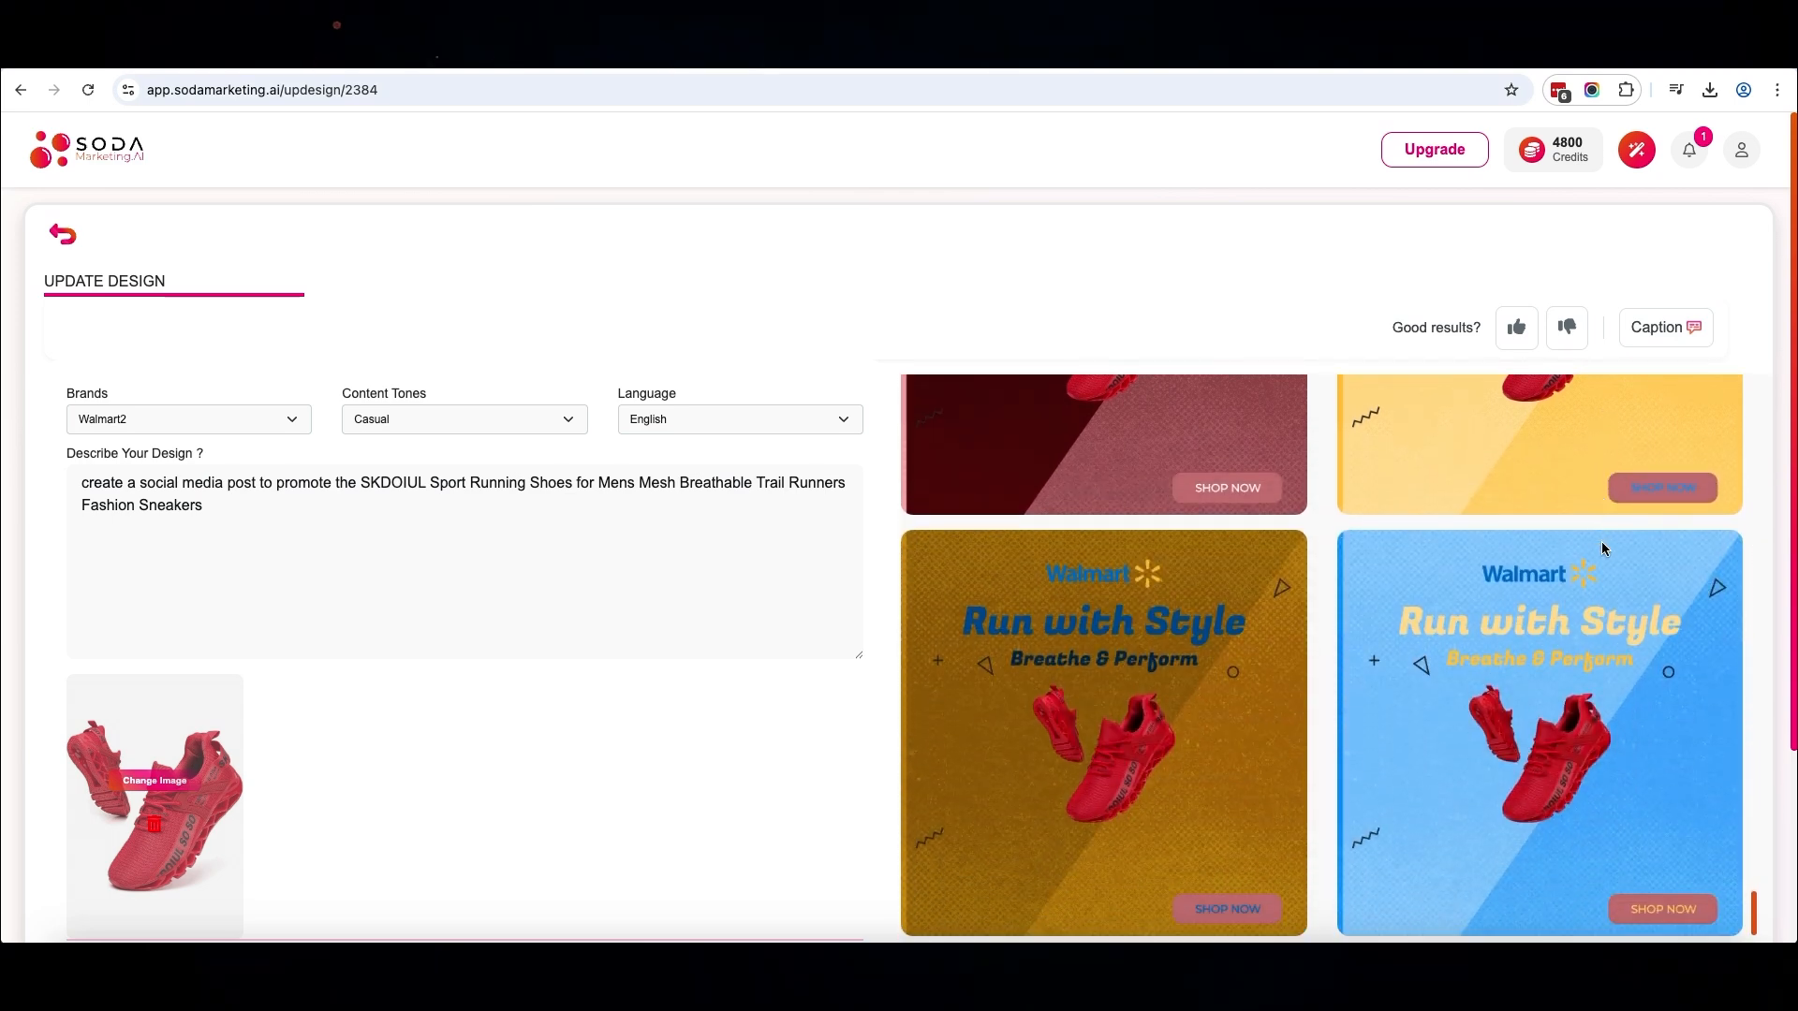
scroll(1602, 543, down, 1)
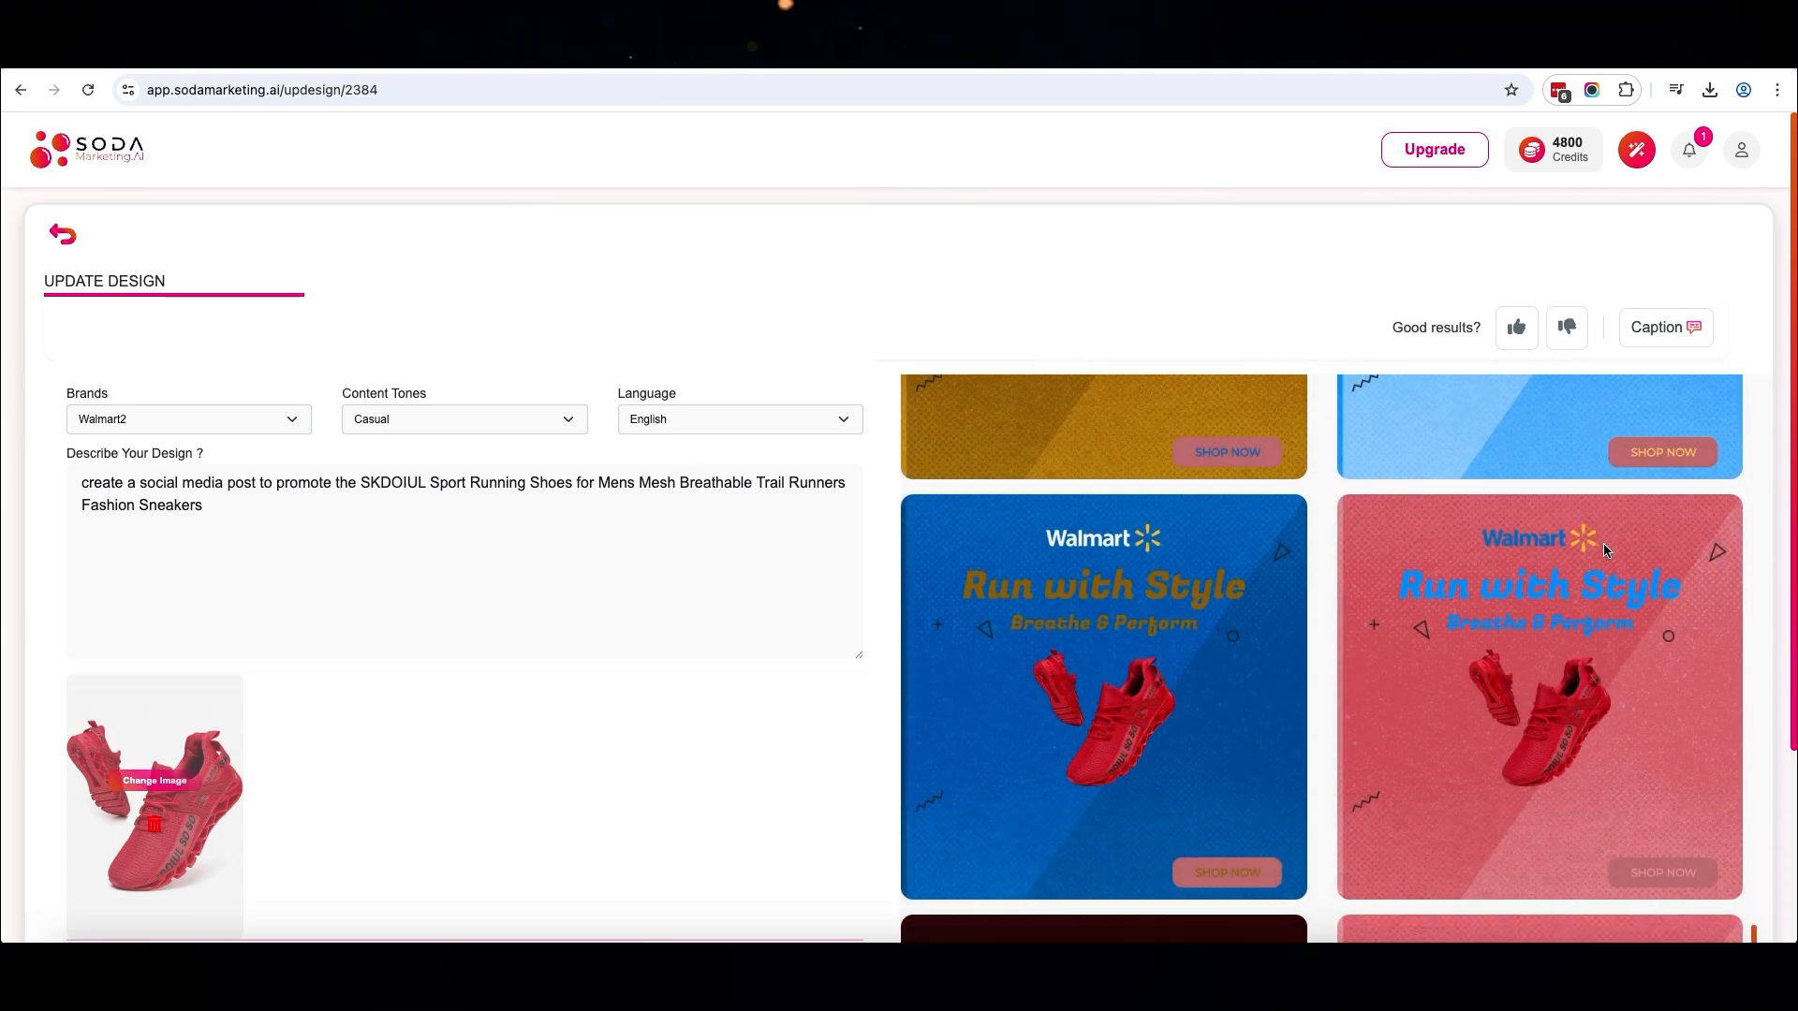
scroll(1604, 547, down, 12)
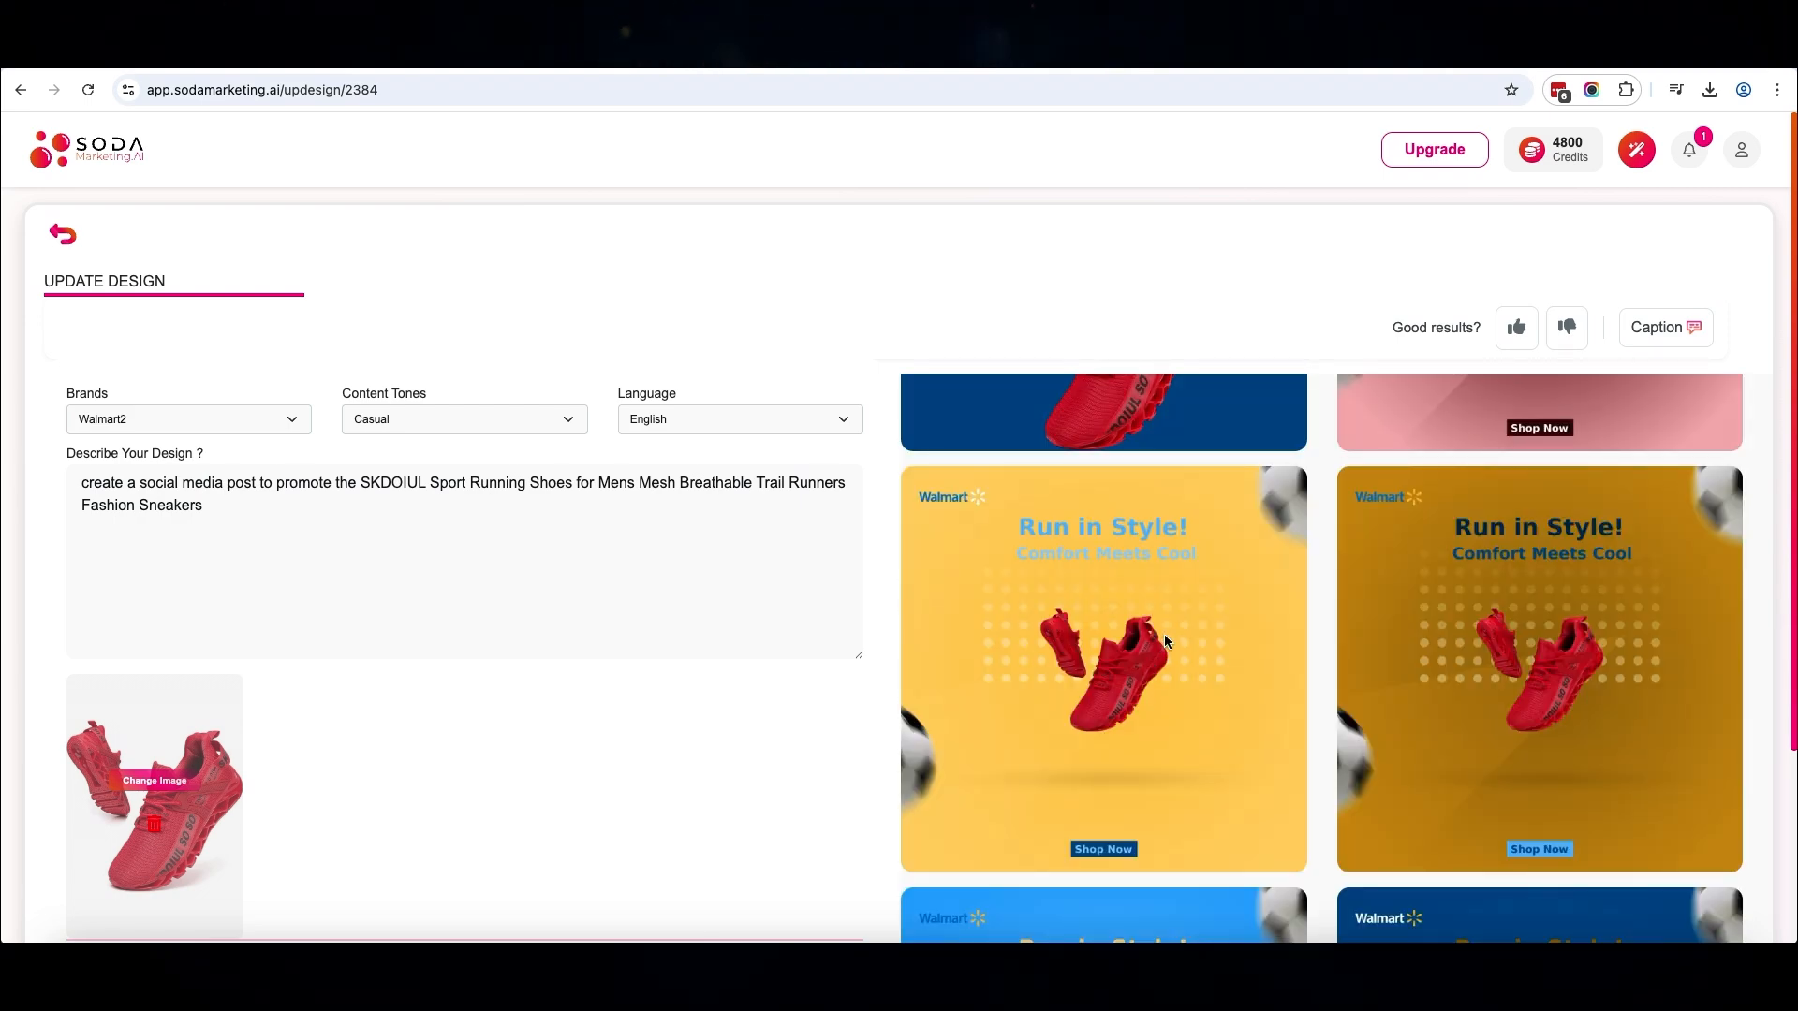
Open the bright yellow "Run in Style!" design with the footballs in the Basic Editor
click(1165, 633)
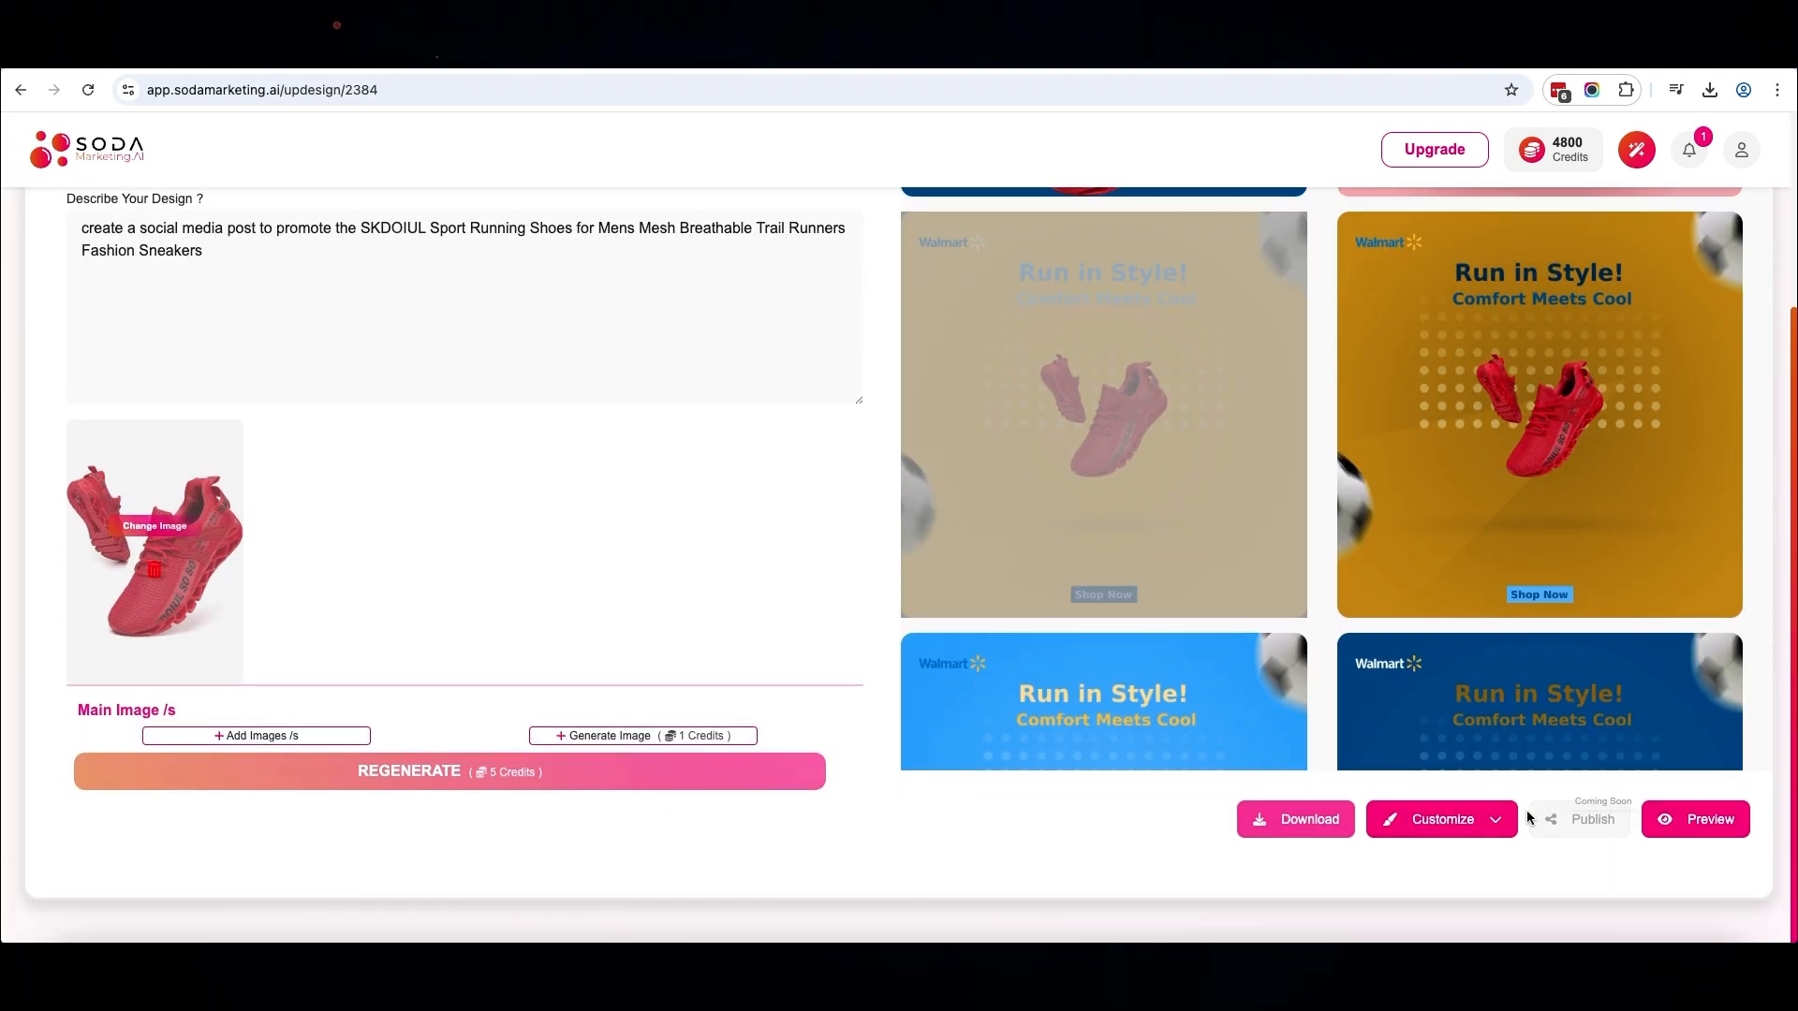
click(1480, 829)
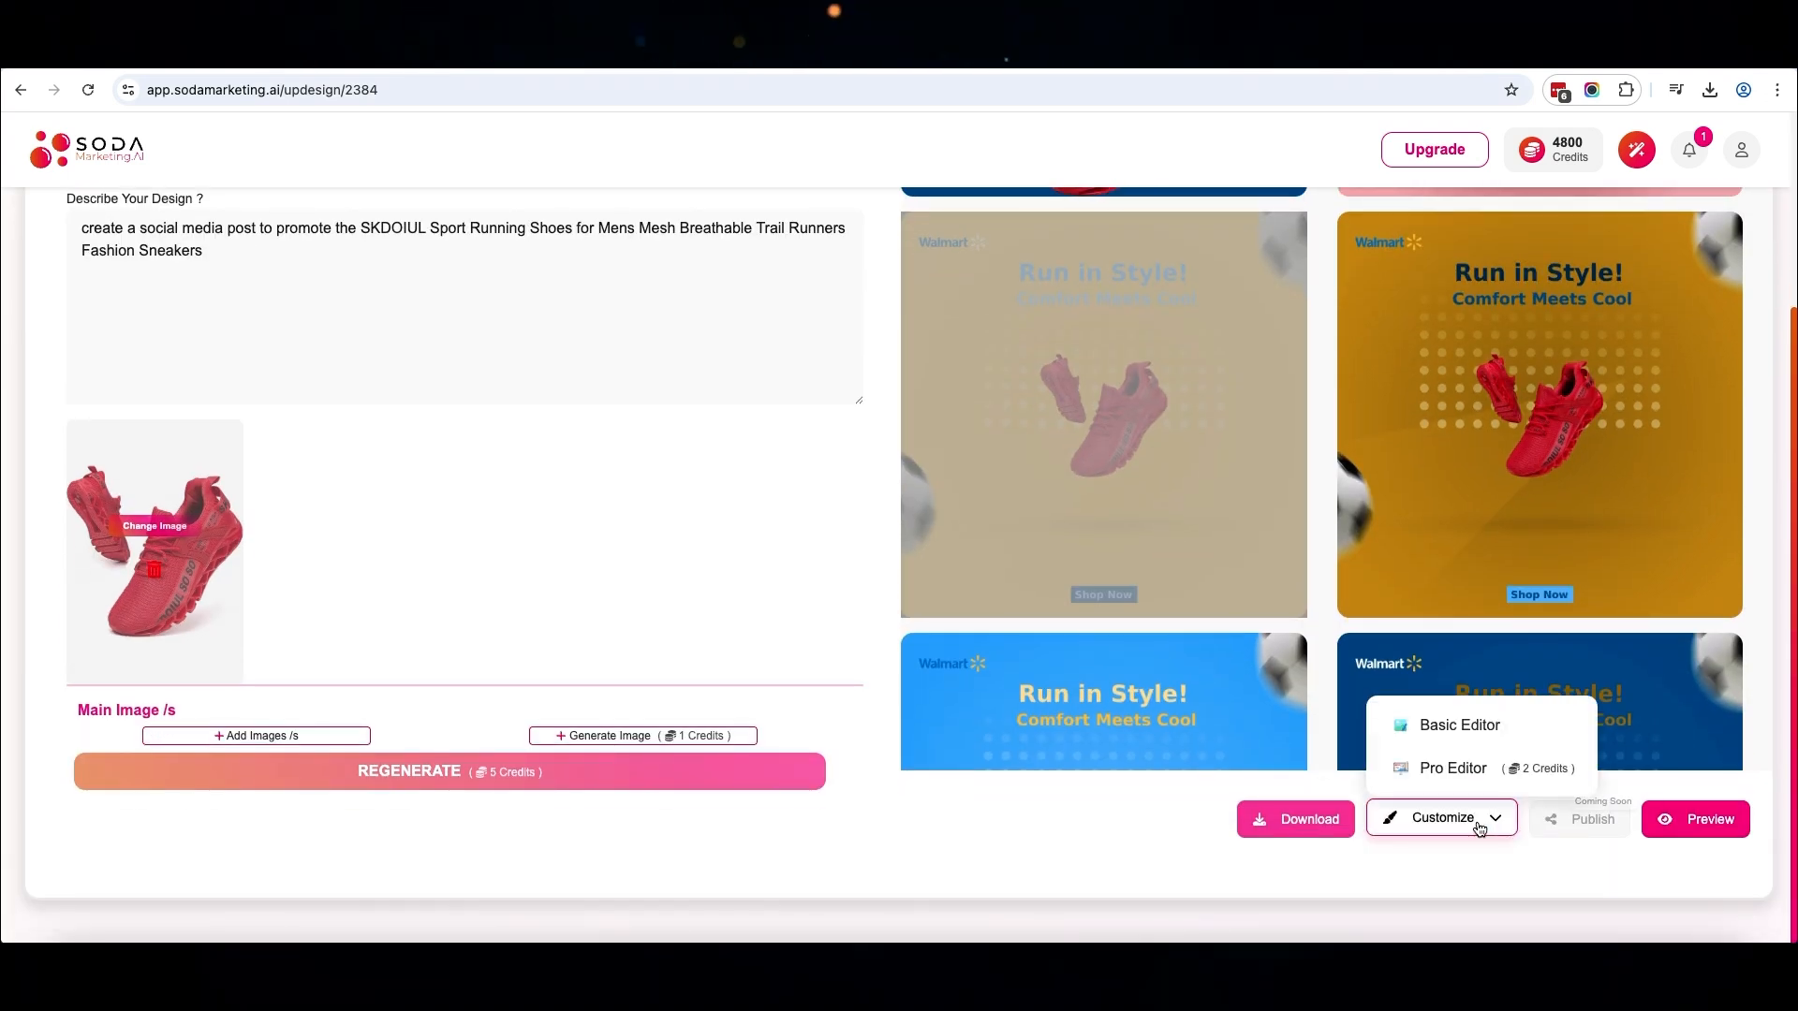
click(1453, 729)
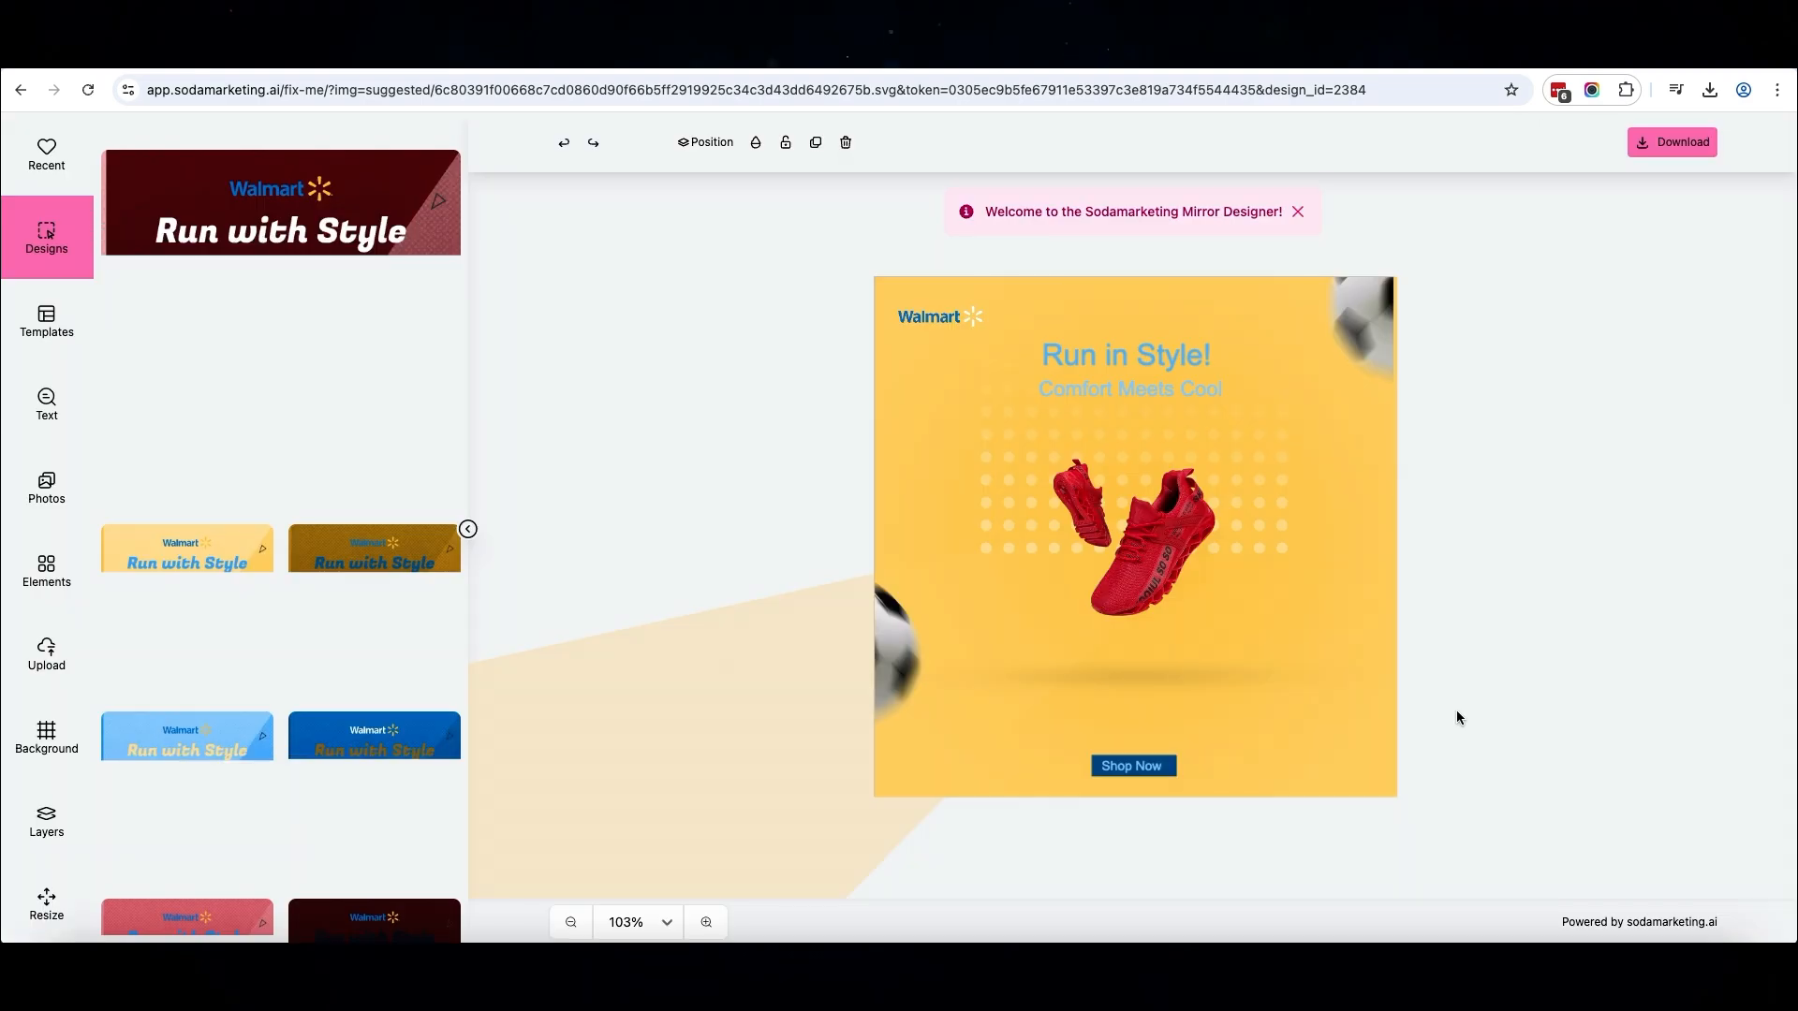
Enlarge the red shoes picture and centre it between the "Comfort Meets Cool" subtitle and the Shop Now label
click(1206, 453)
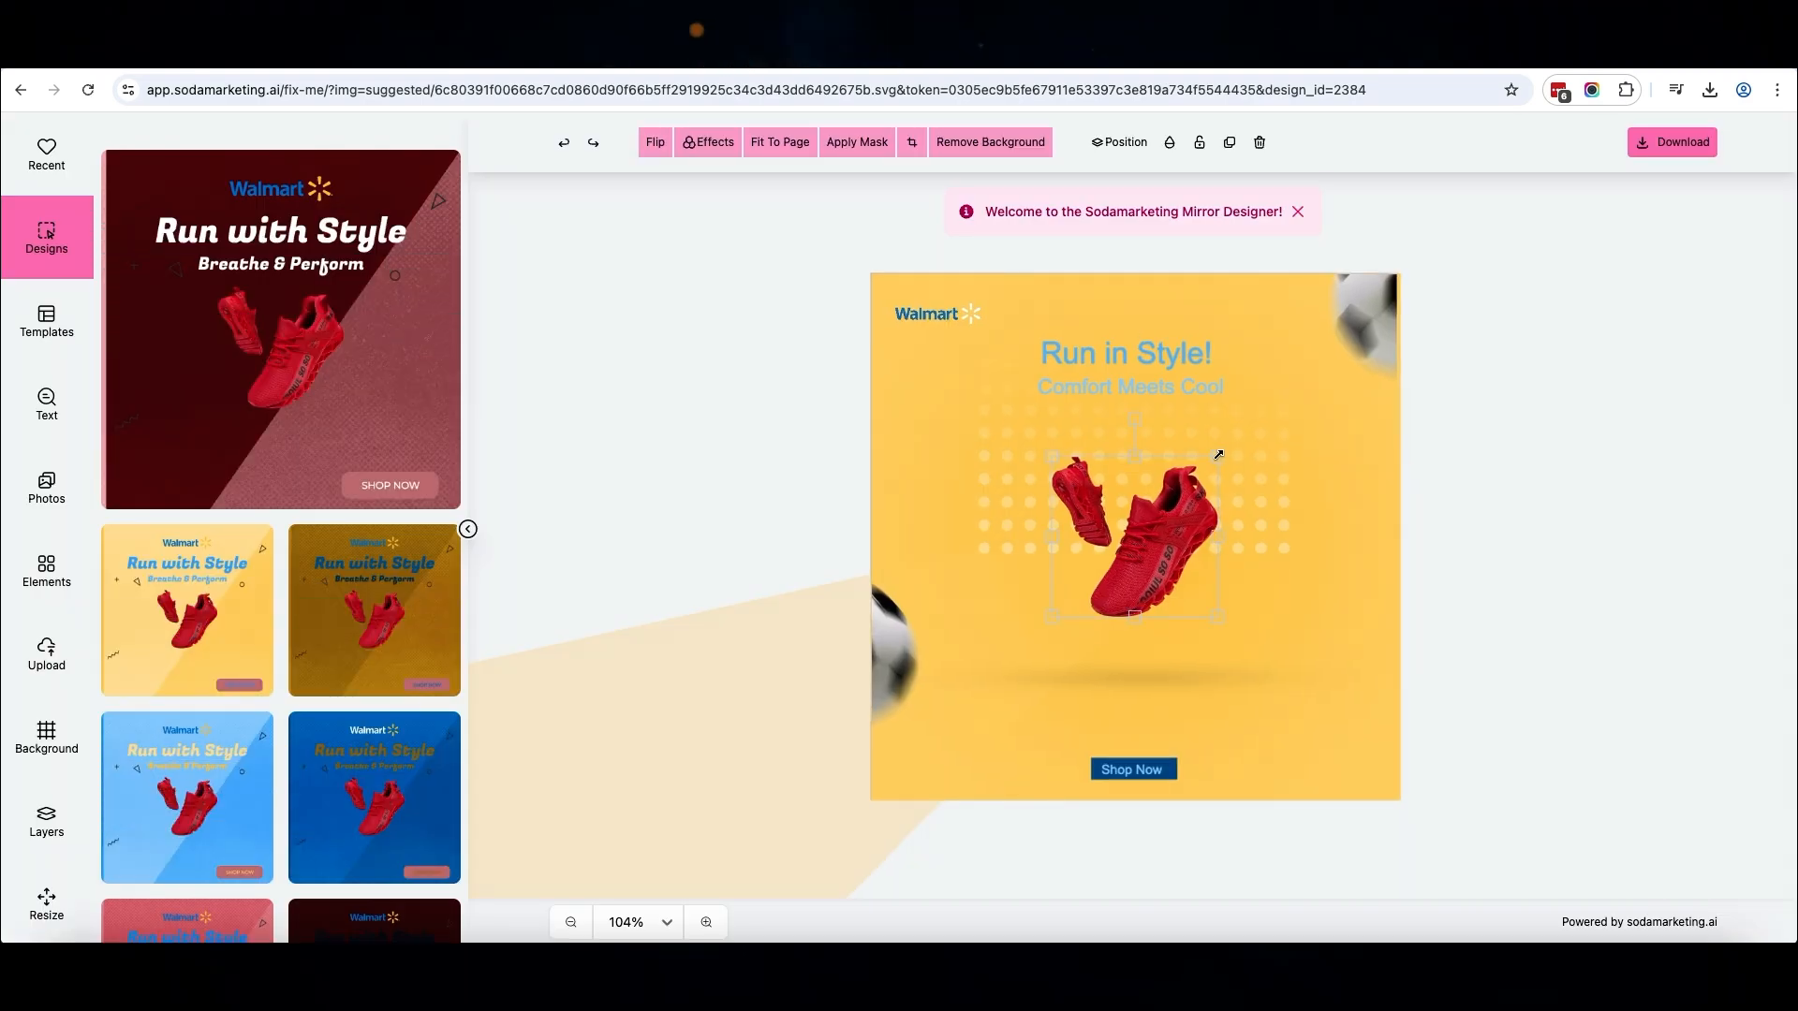
drag(1050, 621, 995, 715)
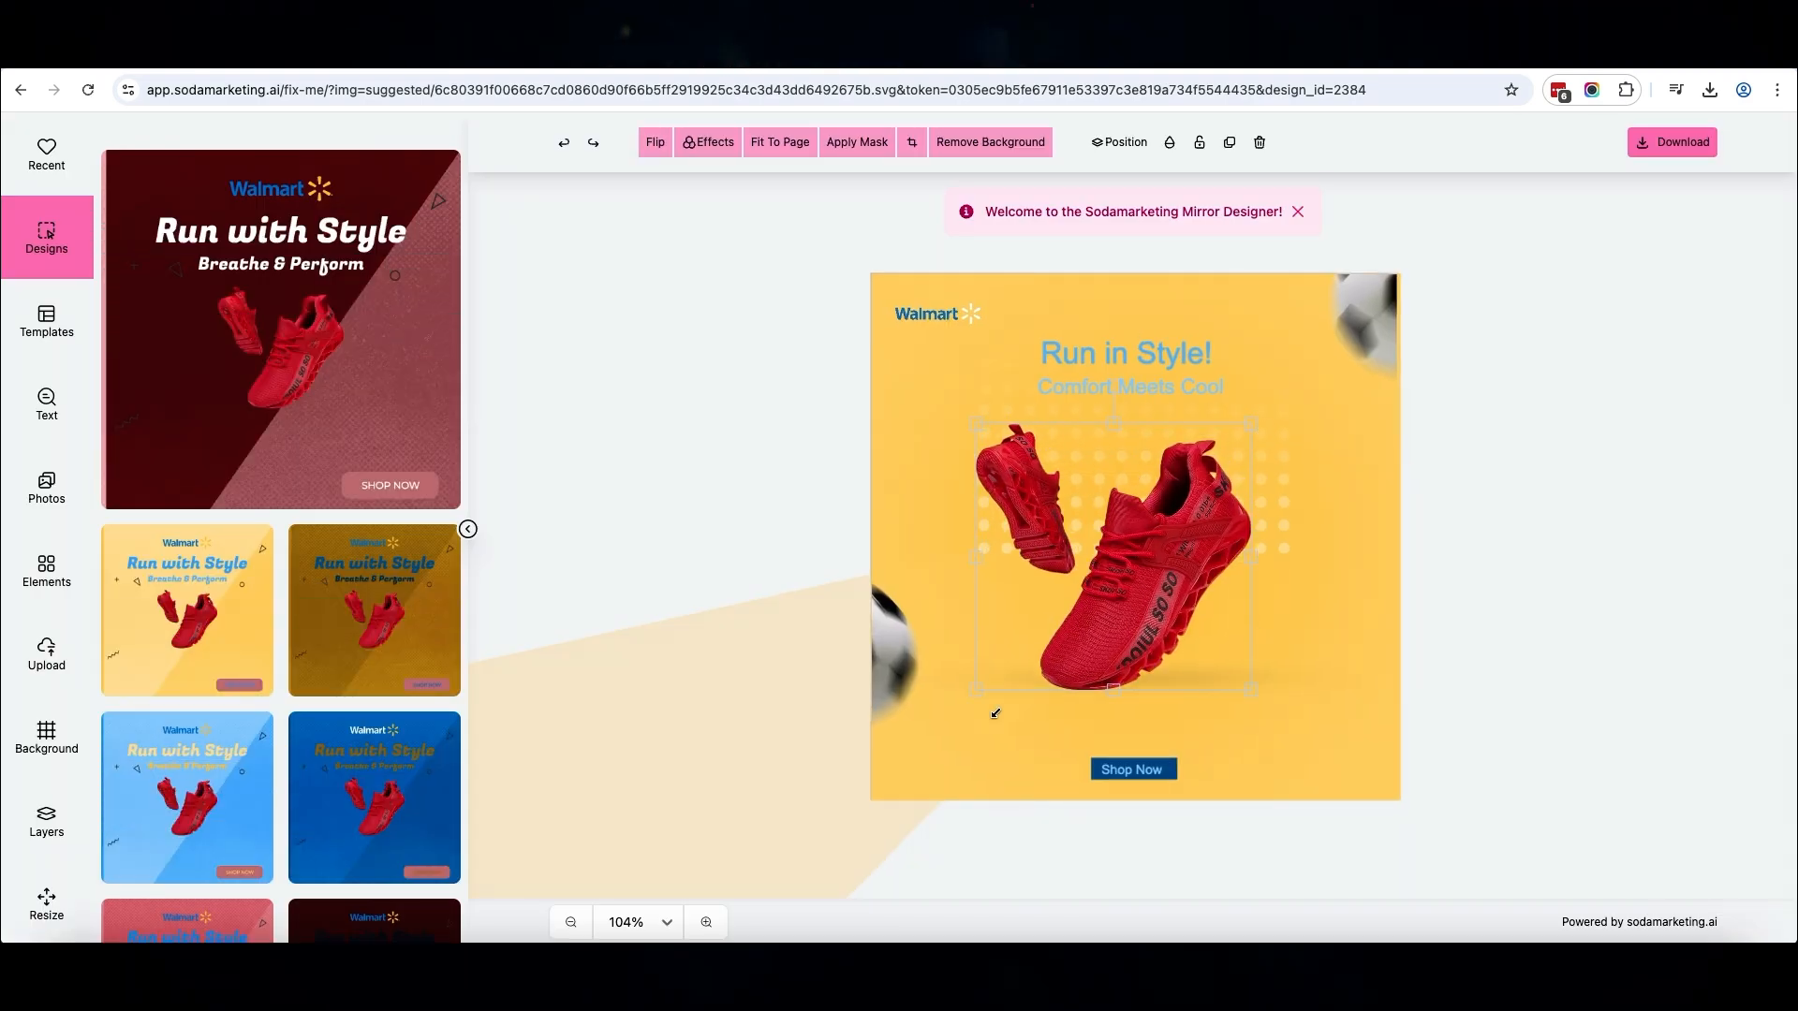
drag(1115, 619, 1138, 637)
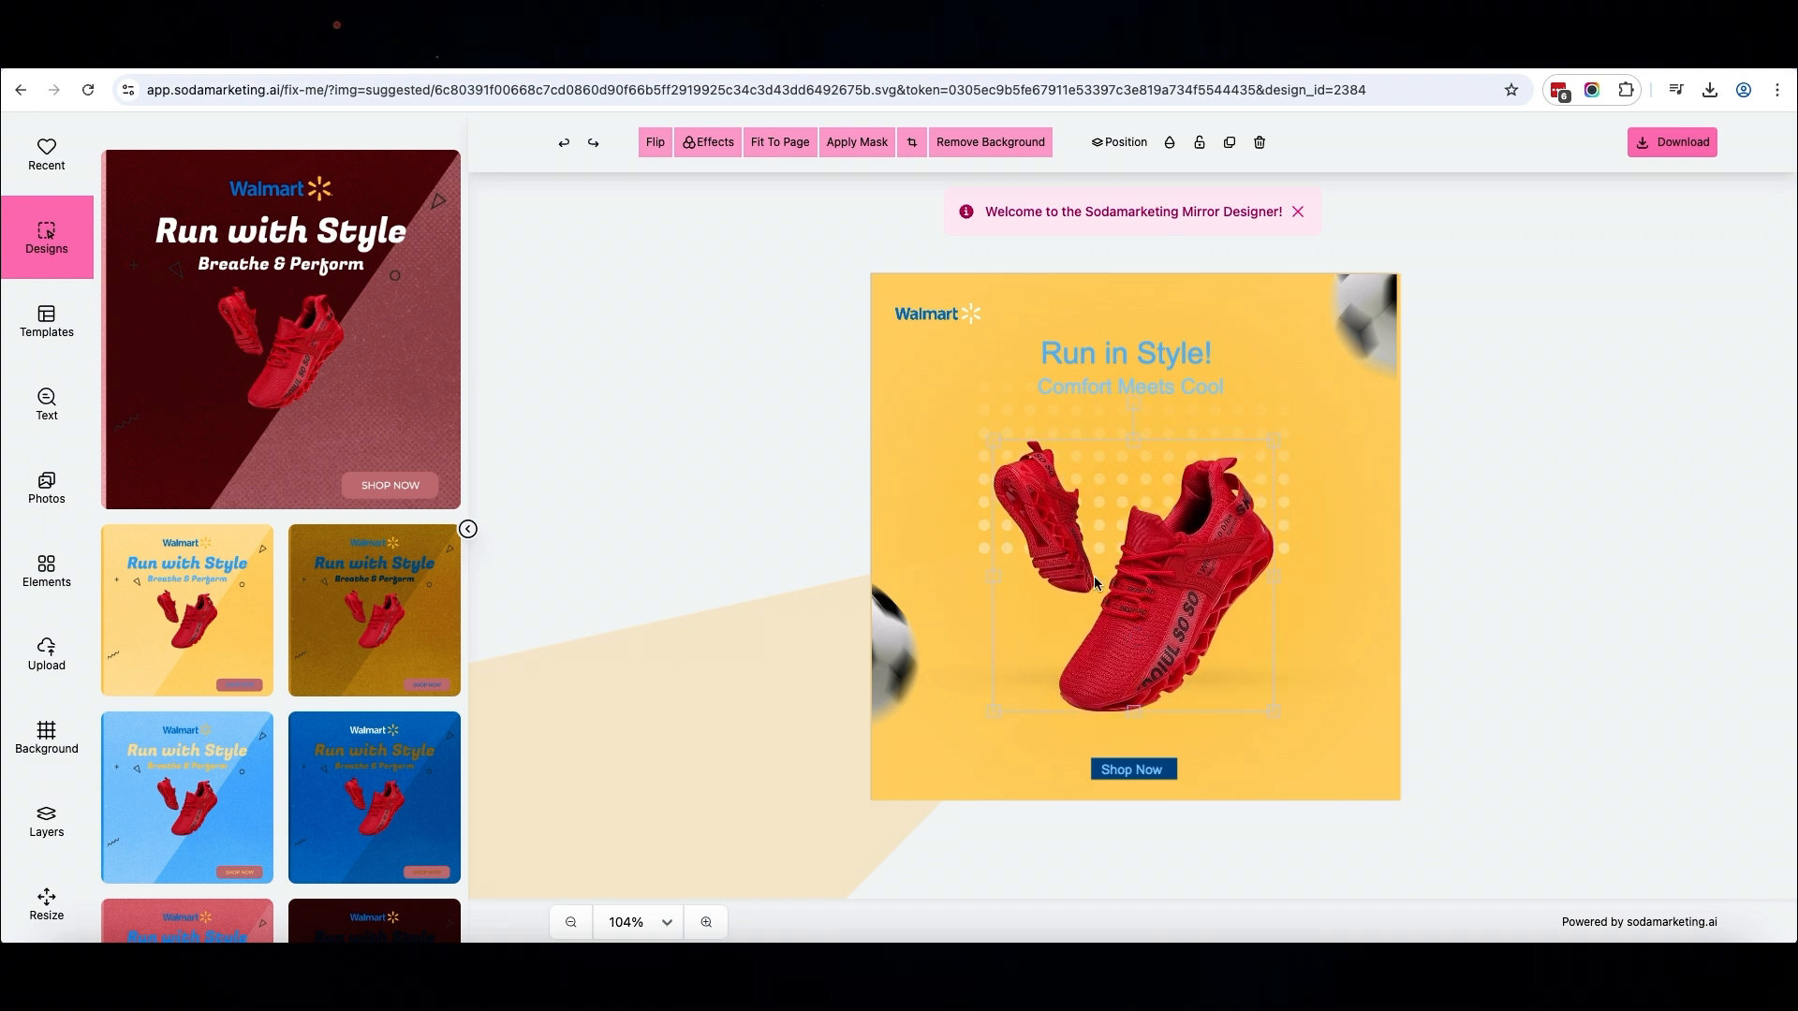
drag(990, 441, 980, 433)
Enlarge the Shop Now text and its dark blue box, keeping the text centred inside the box
click(1166, 774)
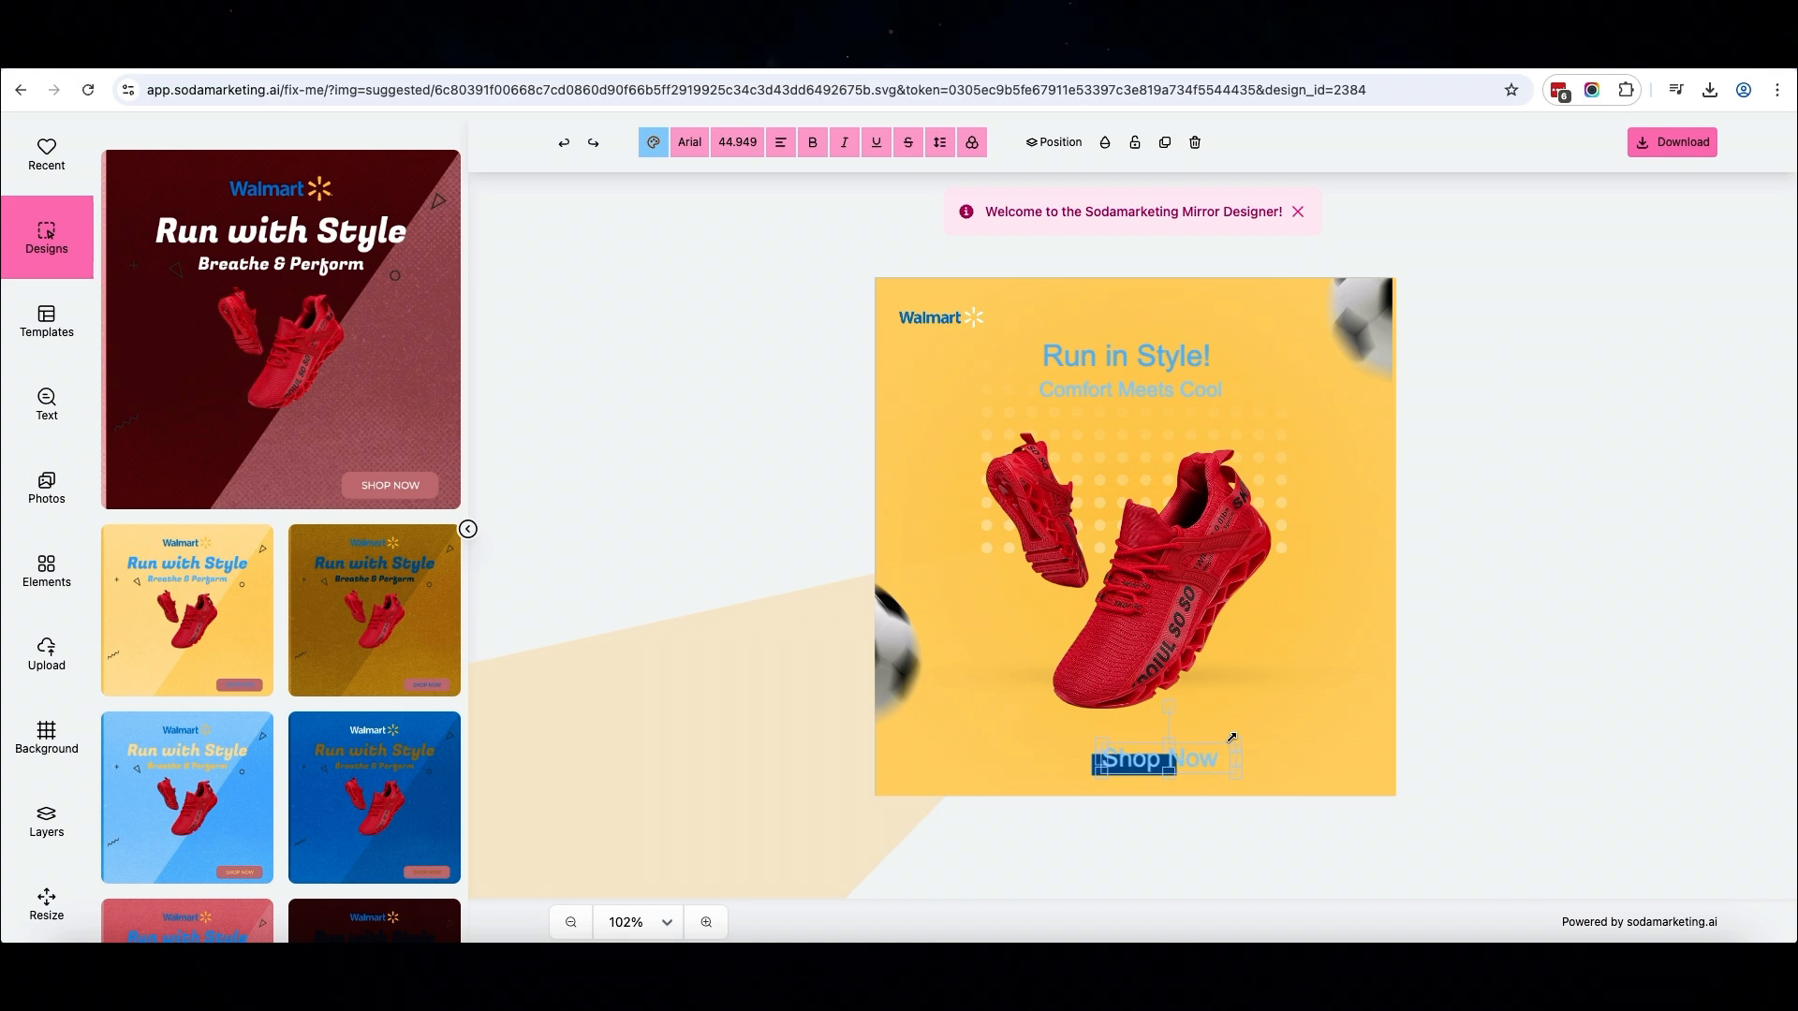
drag(1232, 738, 1162, 758)
click(1166, 778)
click(1555, 715)
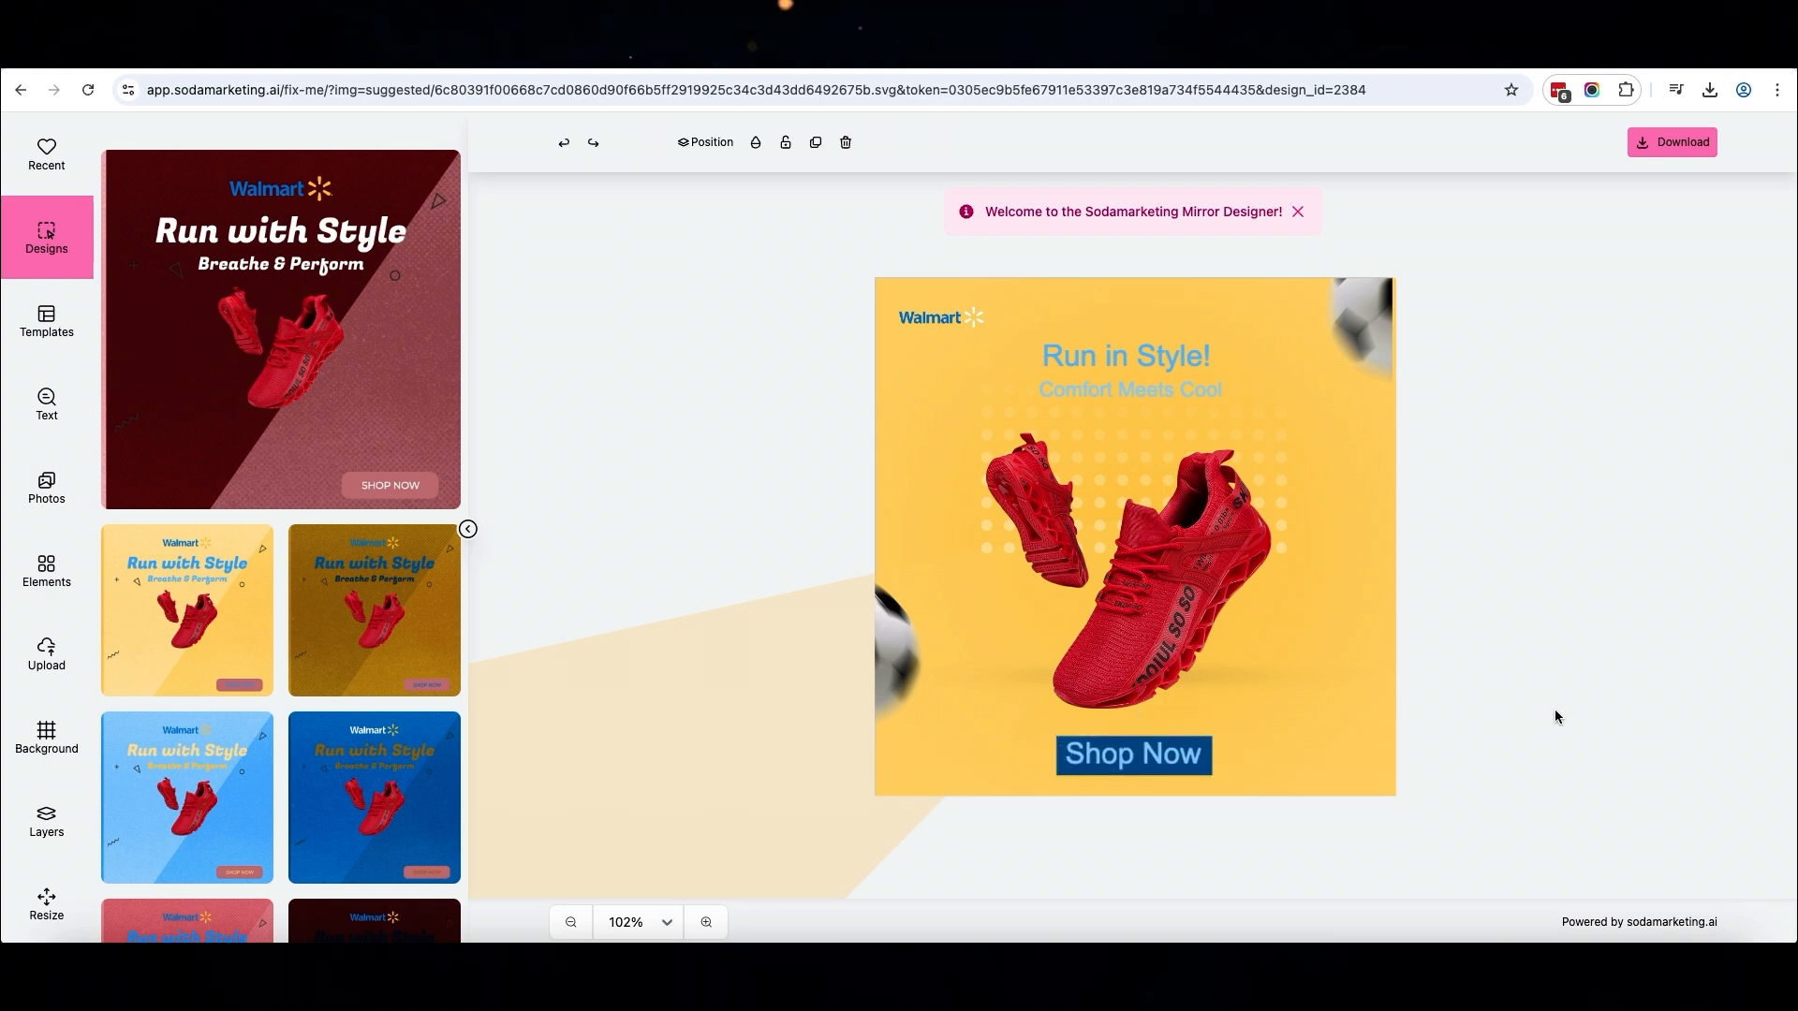
Download the customized yellow shoe design as a PNG
click(1673, 143)
click(1663, 182)
click(1532, 139)
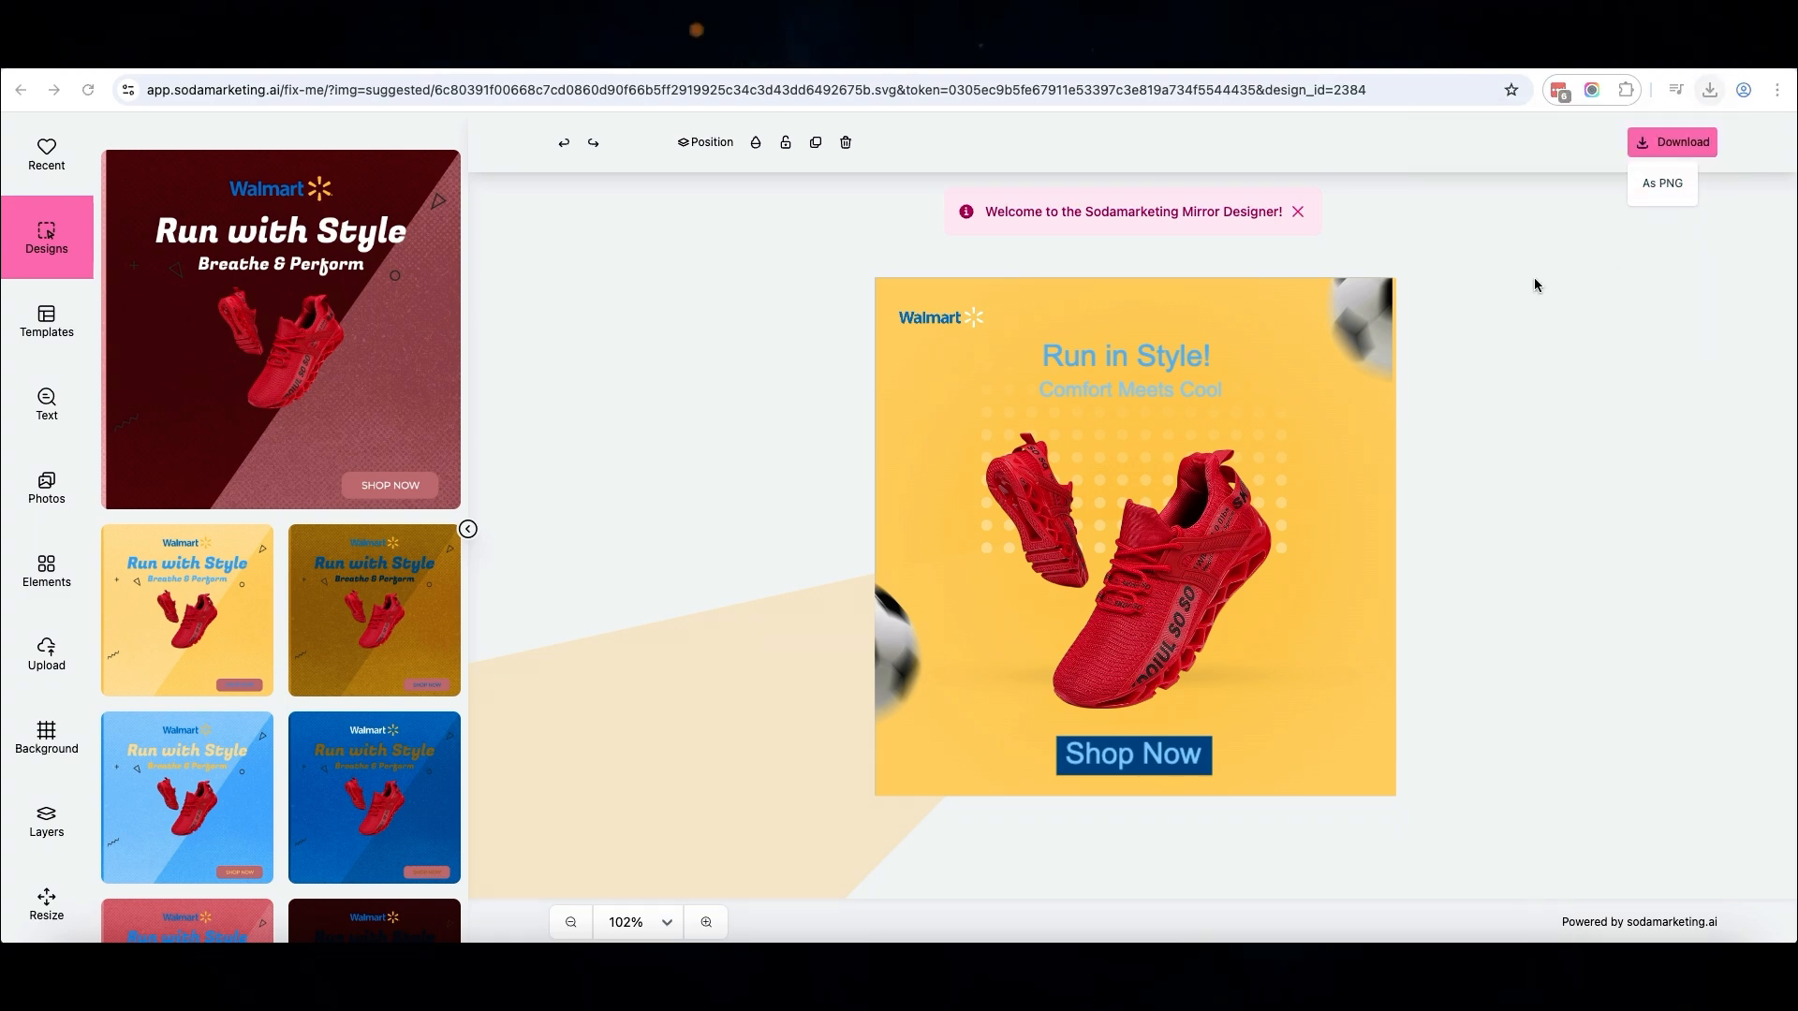
drag(450, 78, 882, 225)
click(1605, 466)
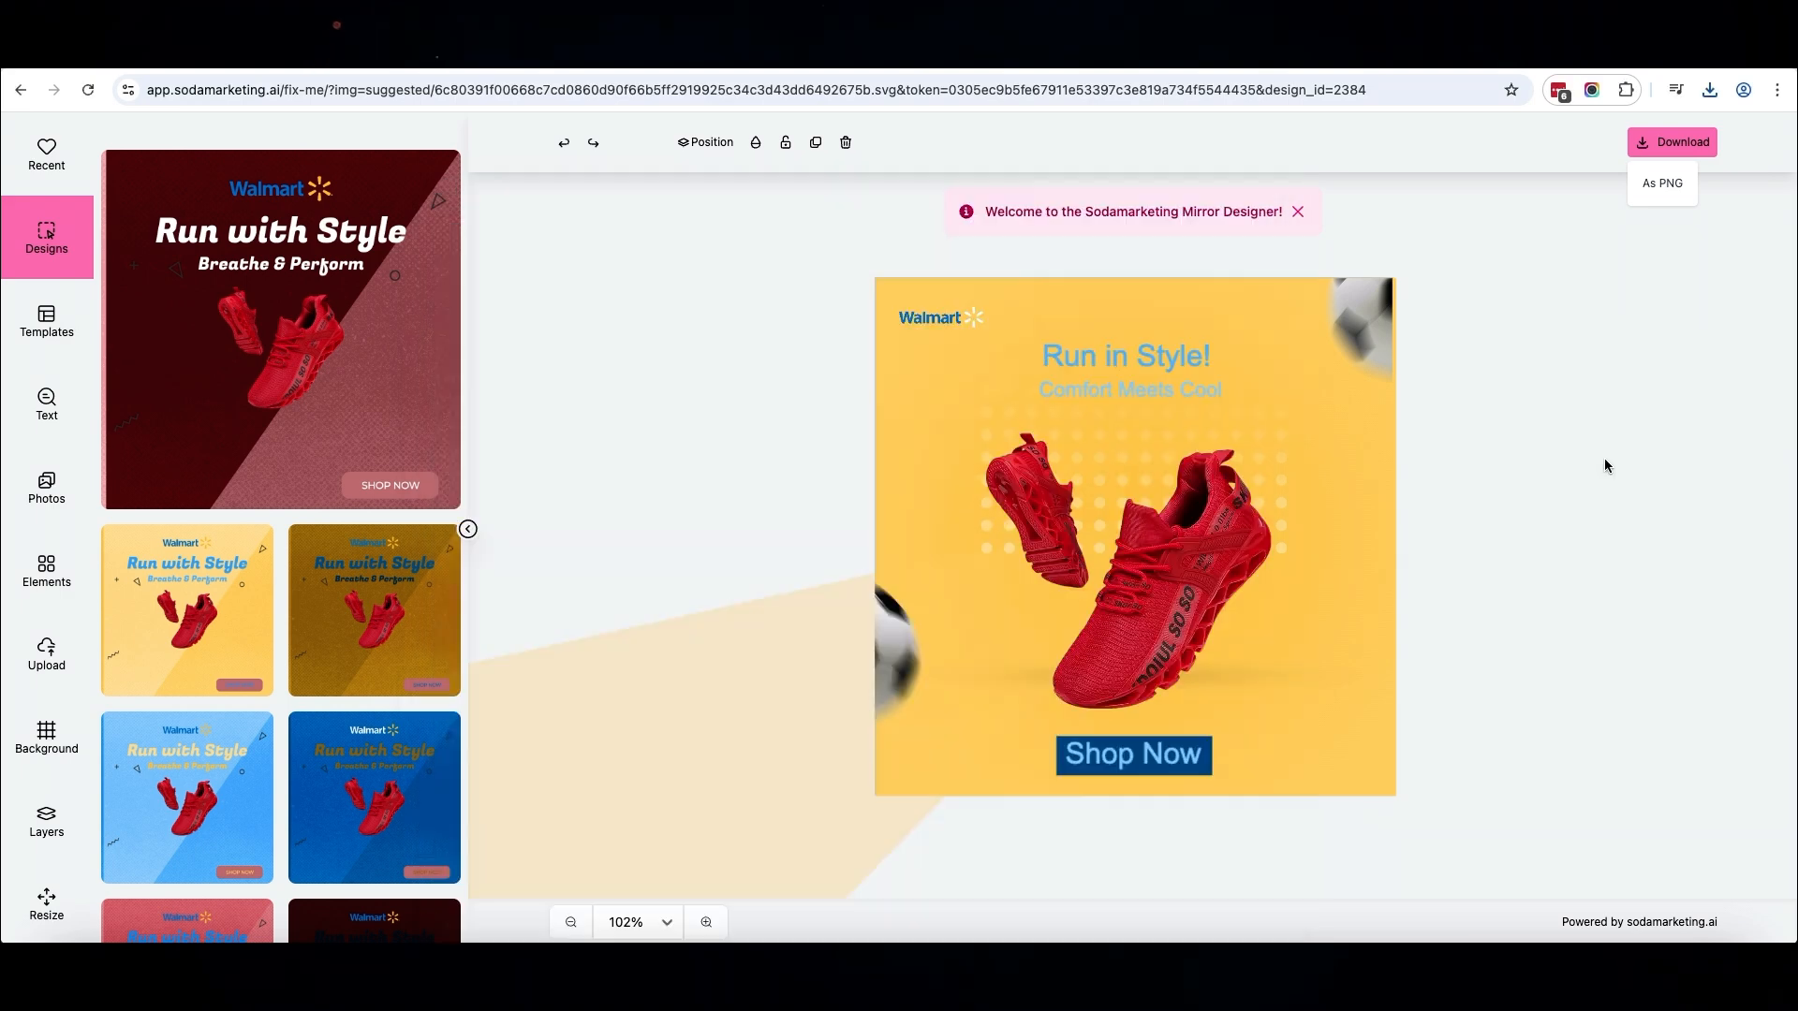
Create new shoe design variants from the blue sneaker SALE template and return to the list of generated designs
scroll(279, 509, down, 15)
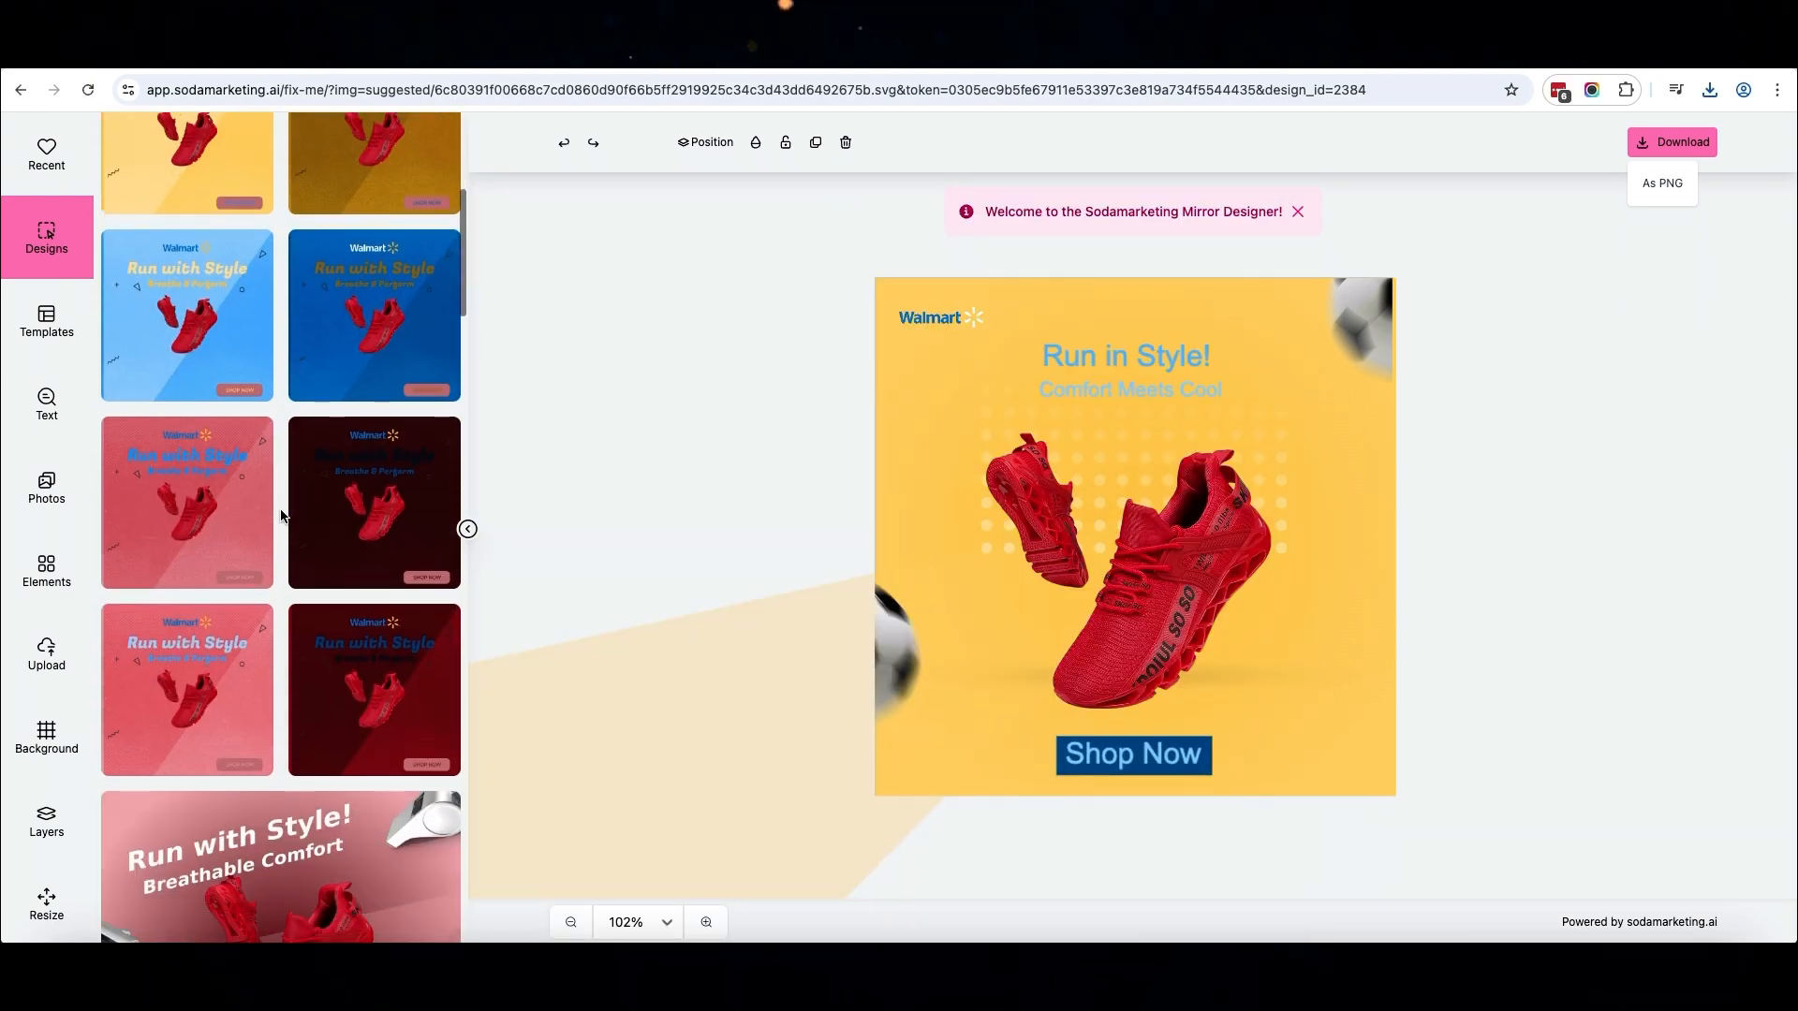
scroll(289, 505, down, 10)
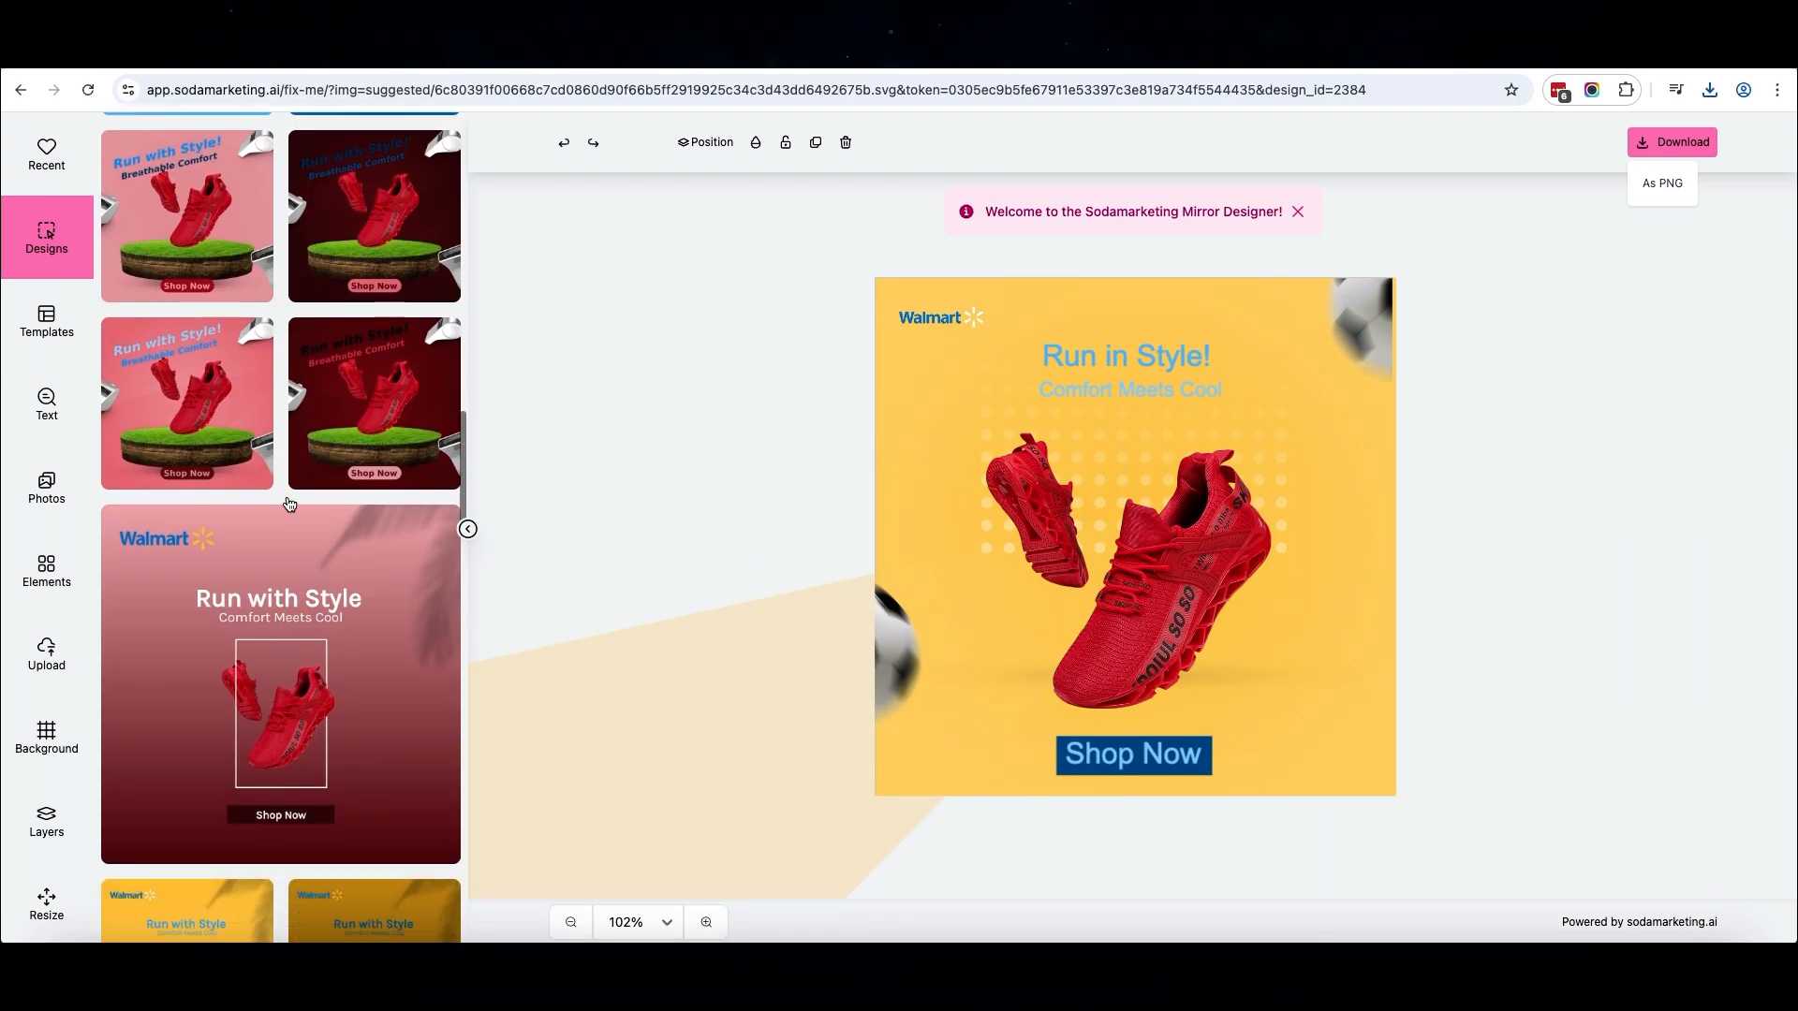
click(56, 337)
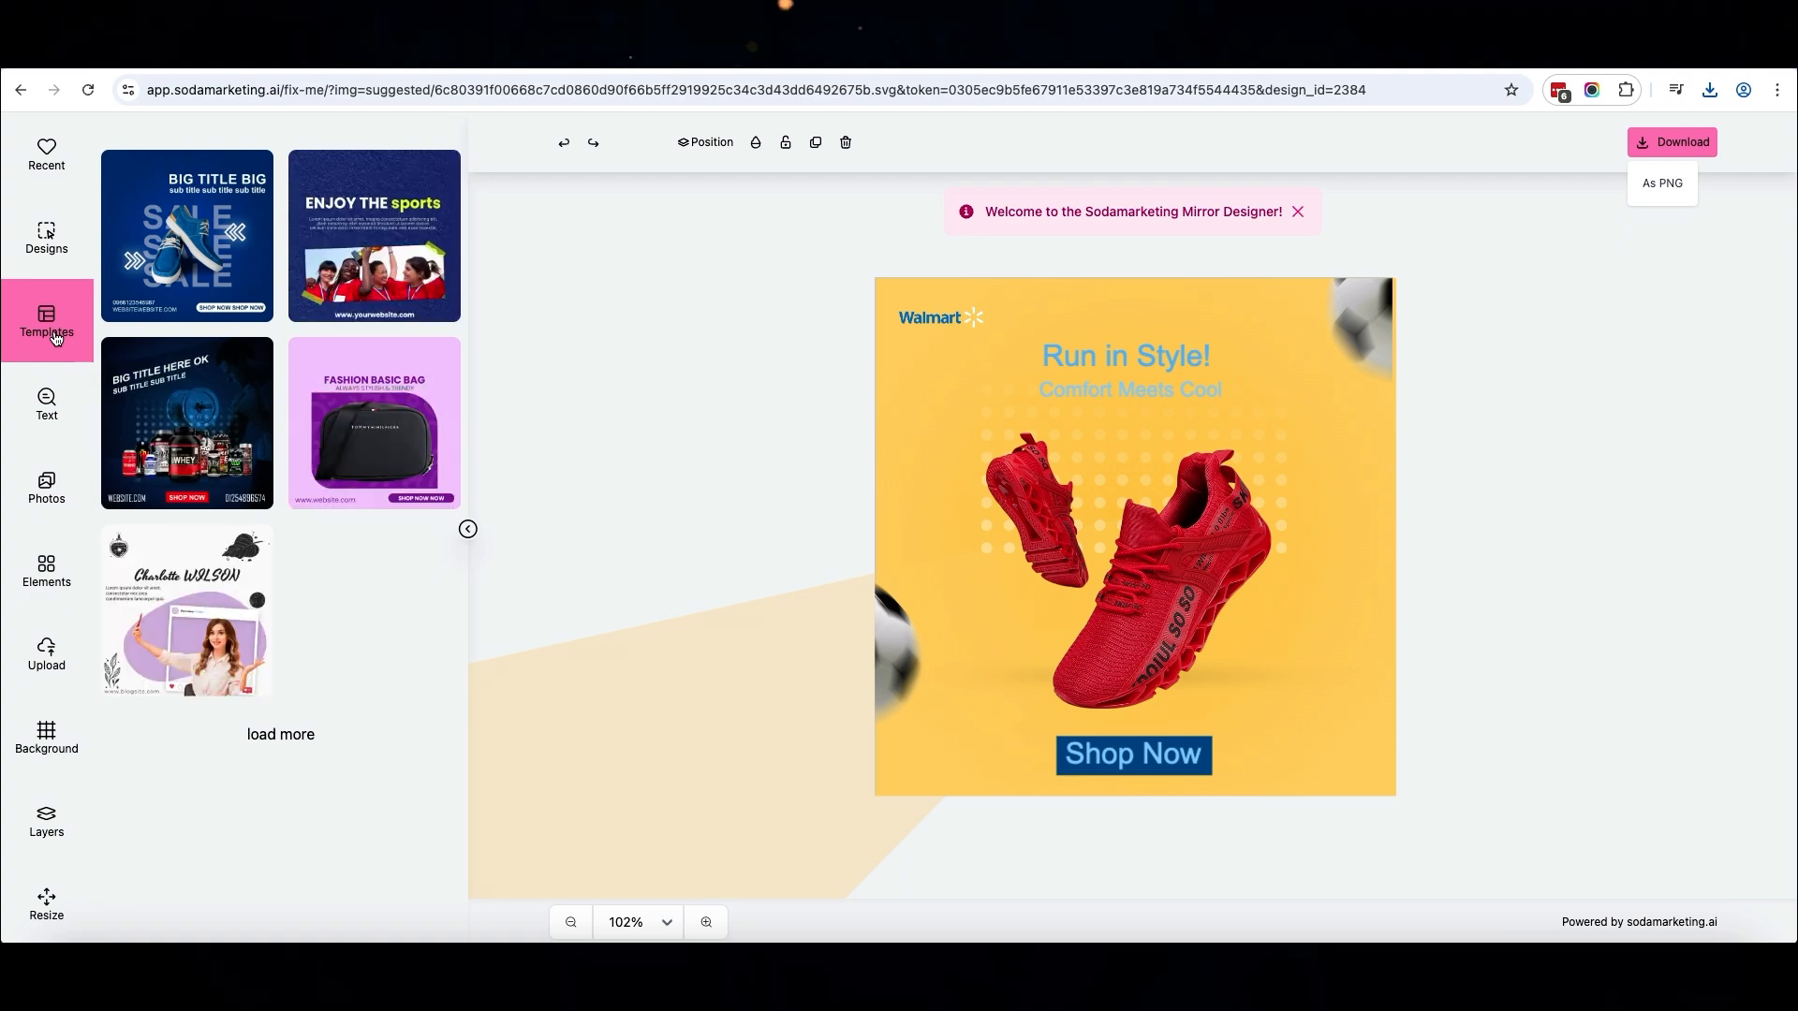
click(199, 257)
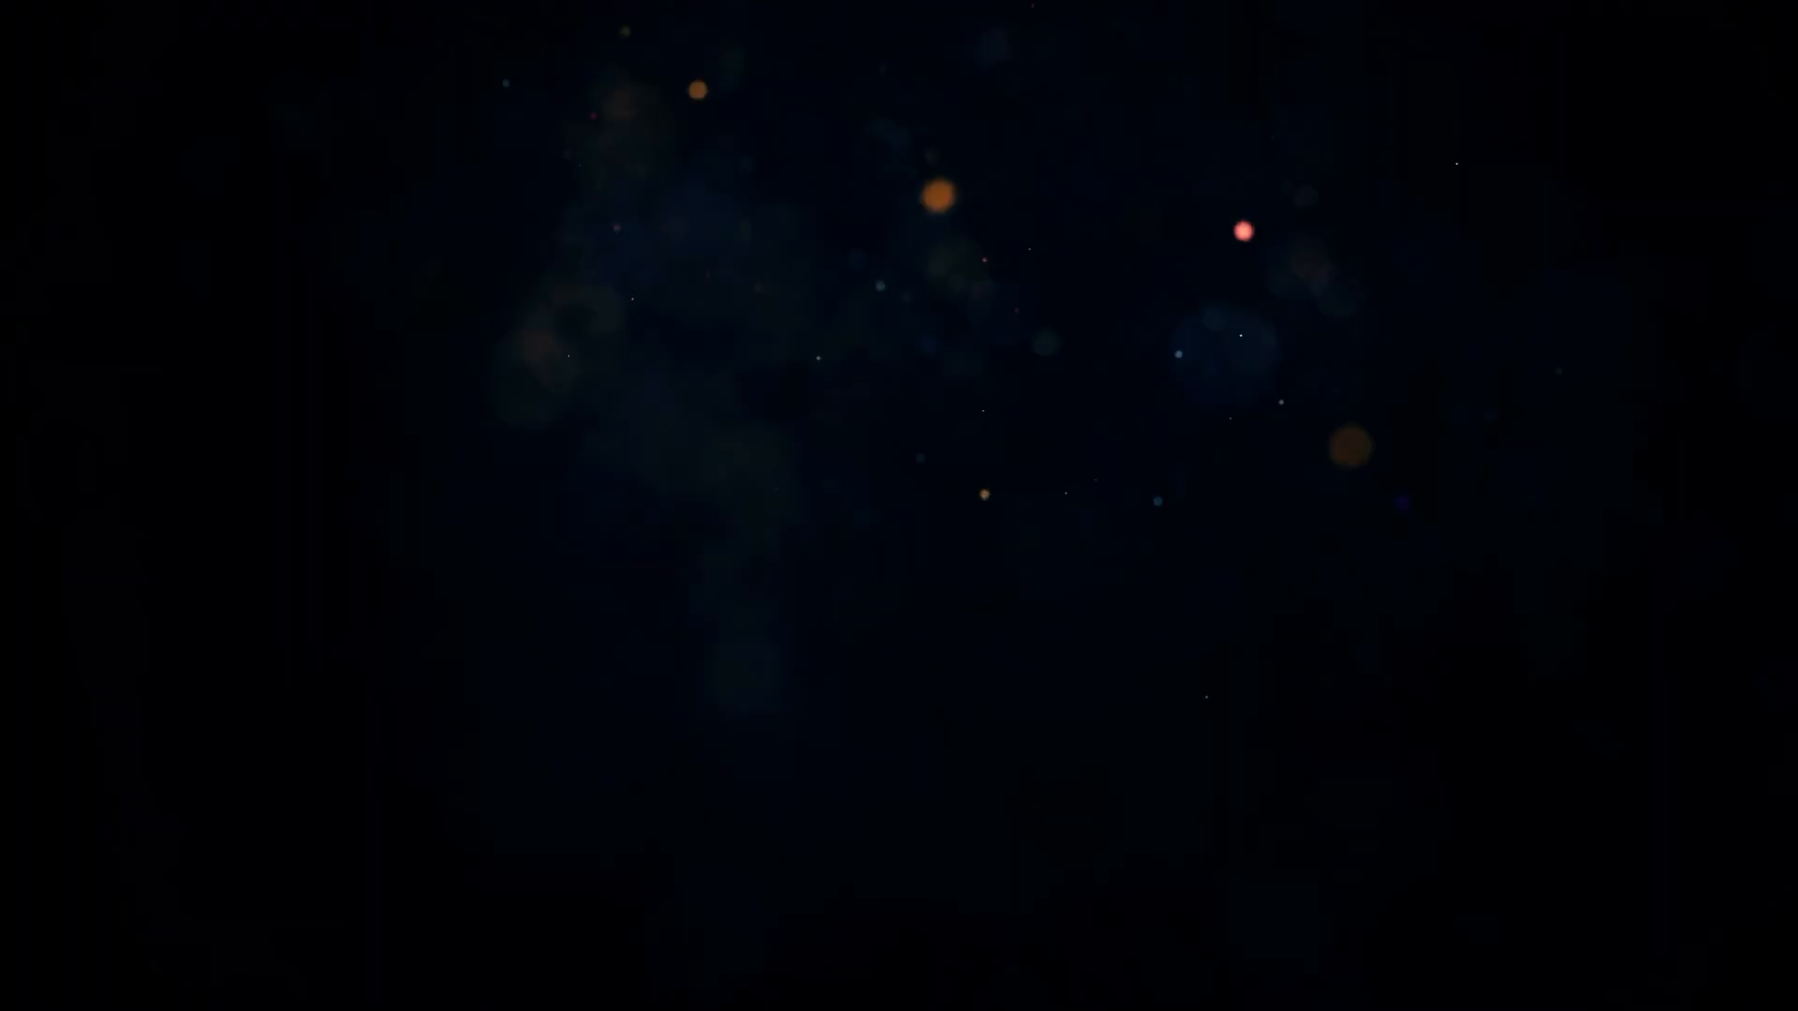
click(49, 242)
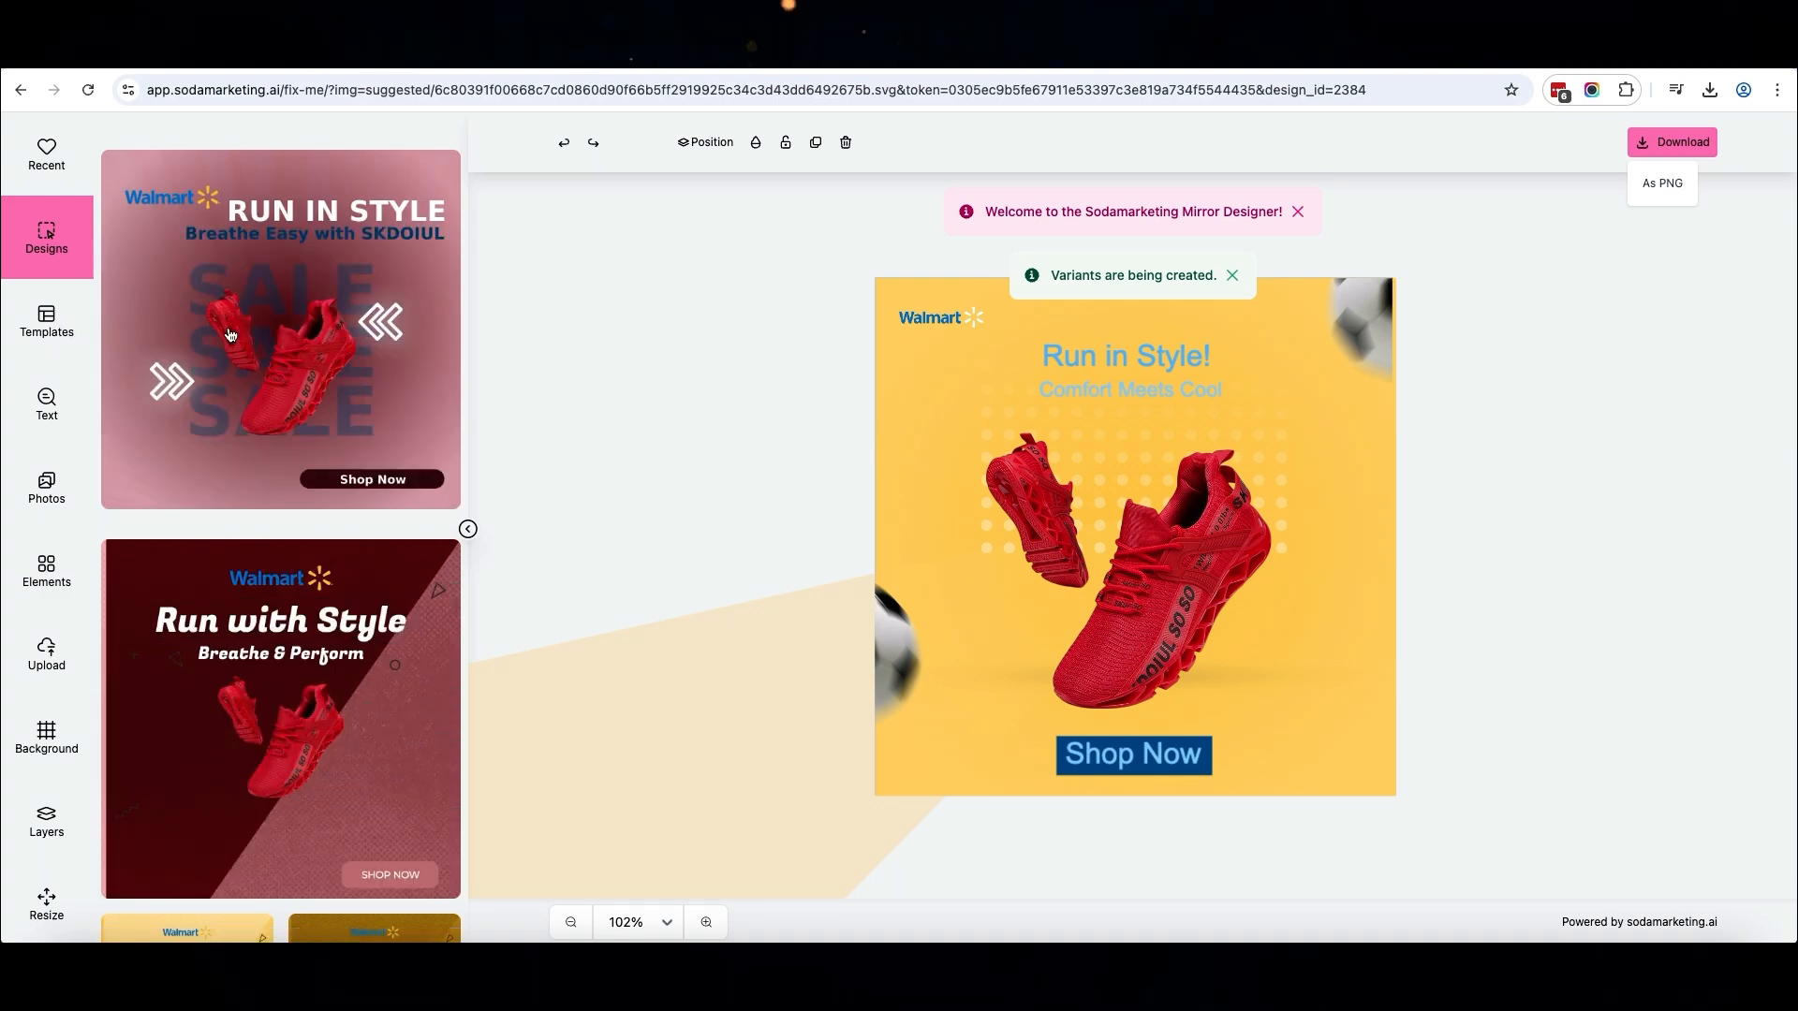
Load the new pink SALE design with the "Breathe Easy with SKDOIUL" subtitle onto the canvas
scroll(229, 334, down, 3)
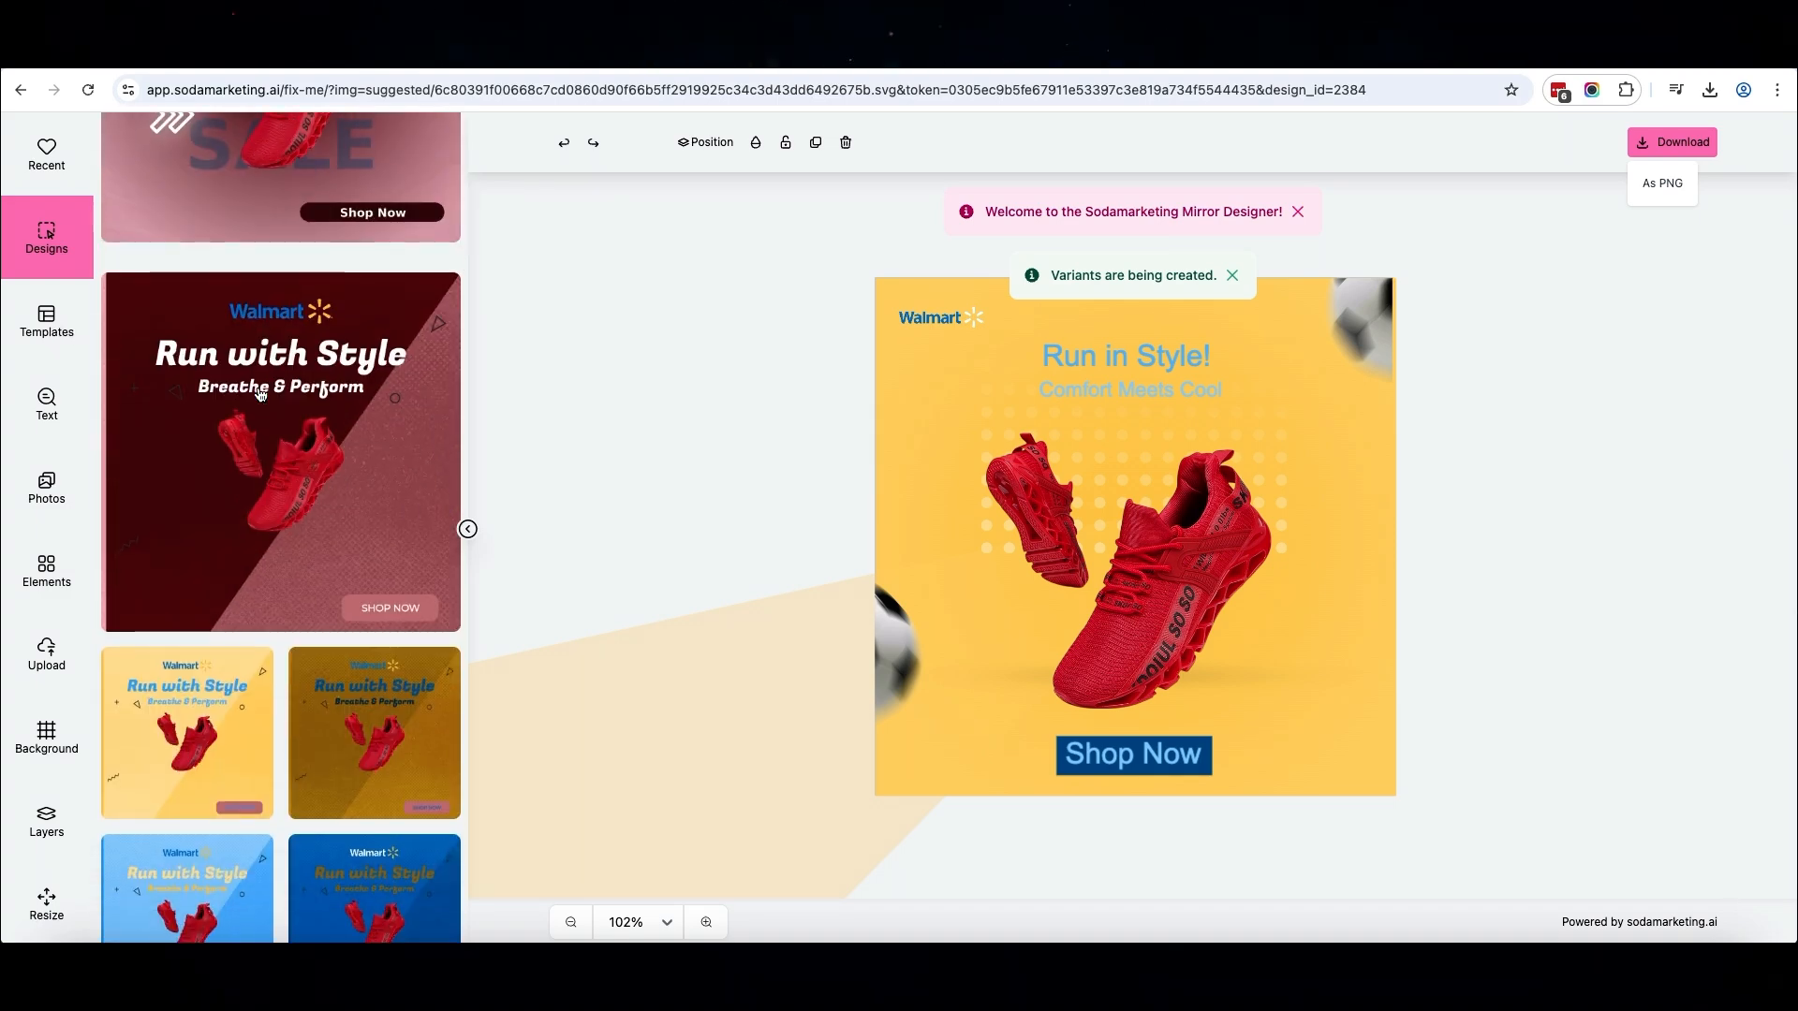
scroll(260, 394, up, 3)
click(262, 375)
Enlarge the red shoes over the SALE lettering, recentre them and download the design as a PNG
click(1021, 479)
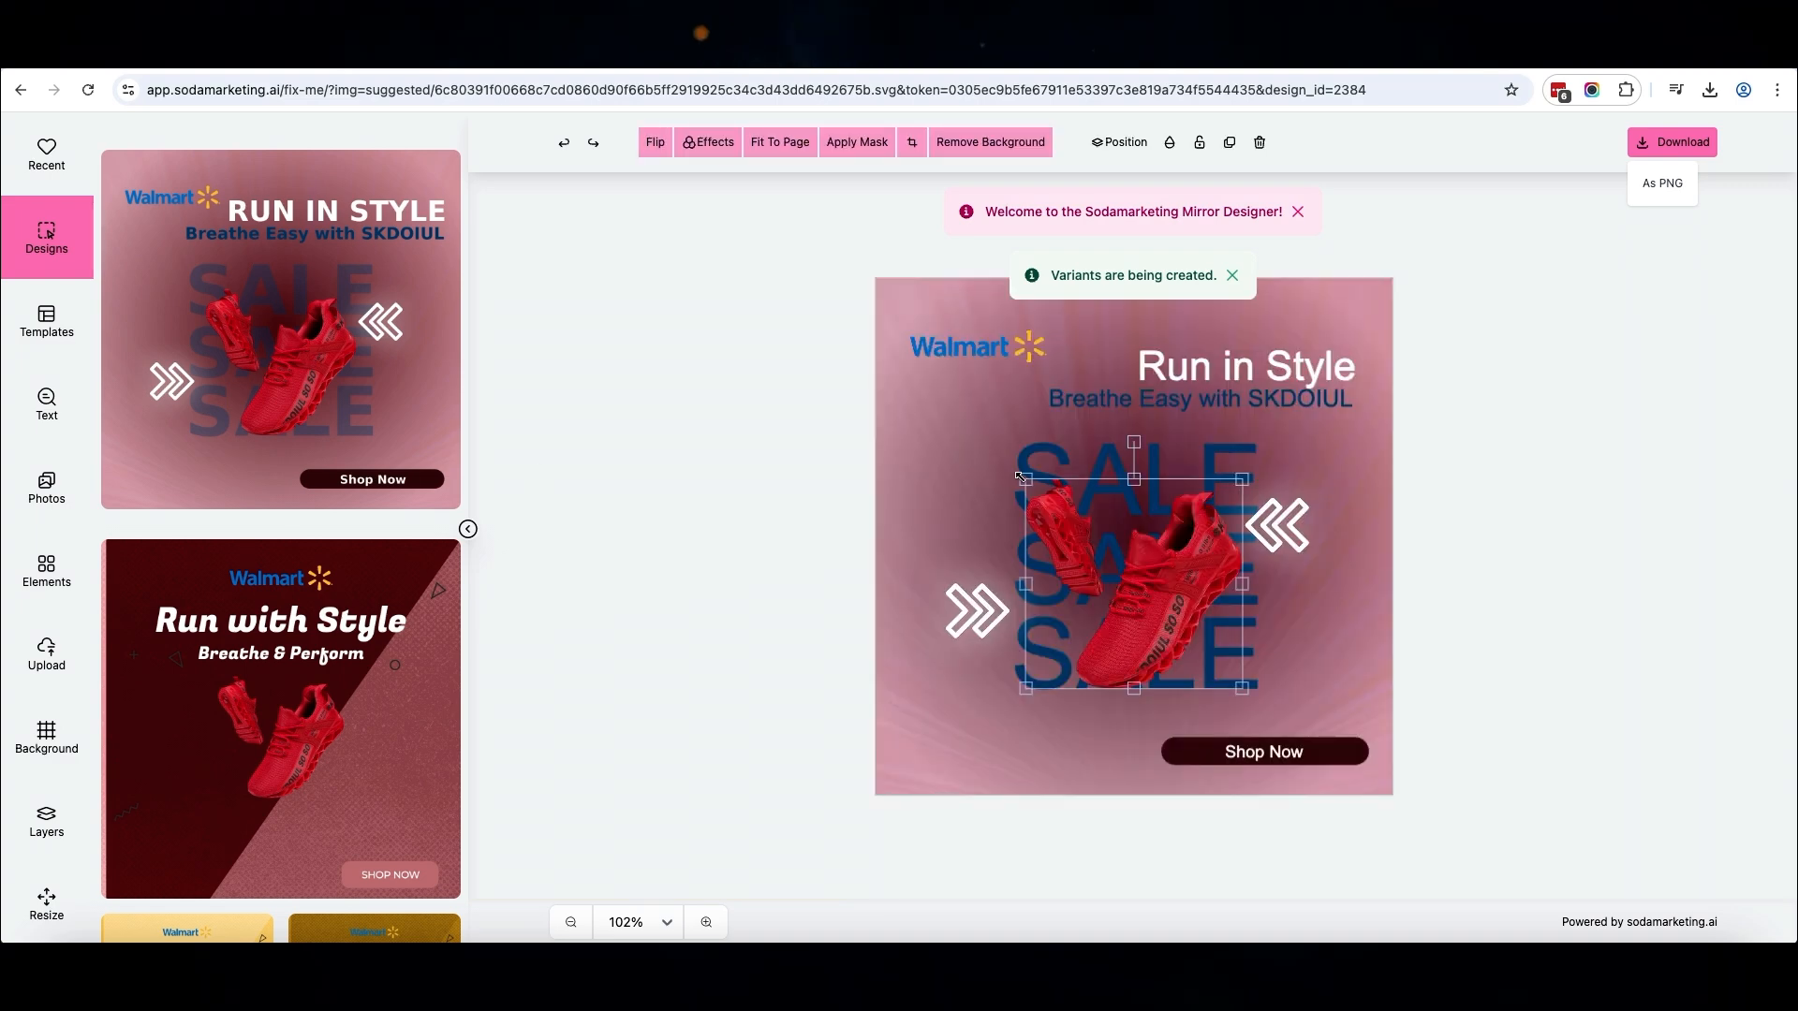
drag(1020, 478, 940, 398)
drag(1114, 590, 1154, 601)
click(708, 696)
click(1654, 185)
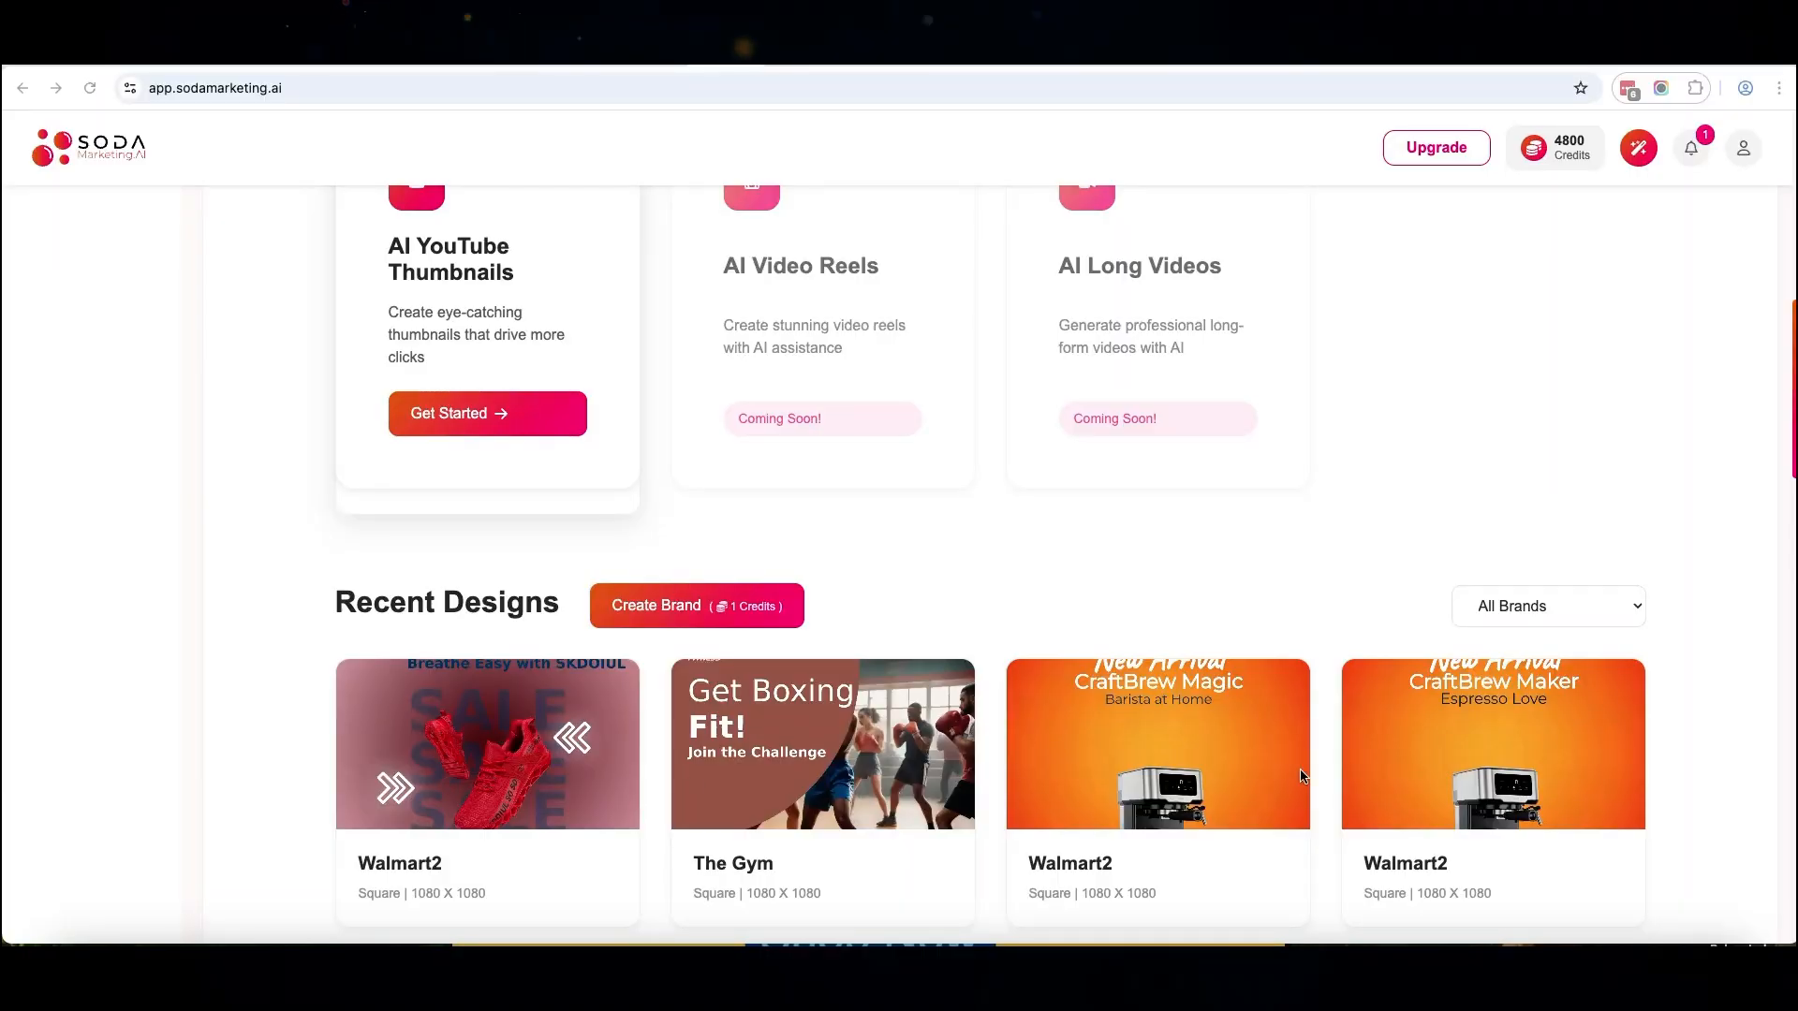
Open the Walmart2 shoe SALE design from Recent Designs and show its full caption in an enlarged text box
click(513, 753)
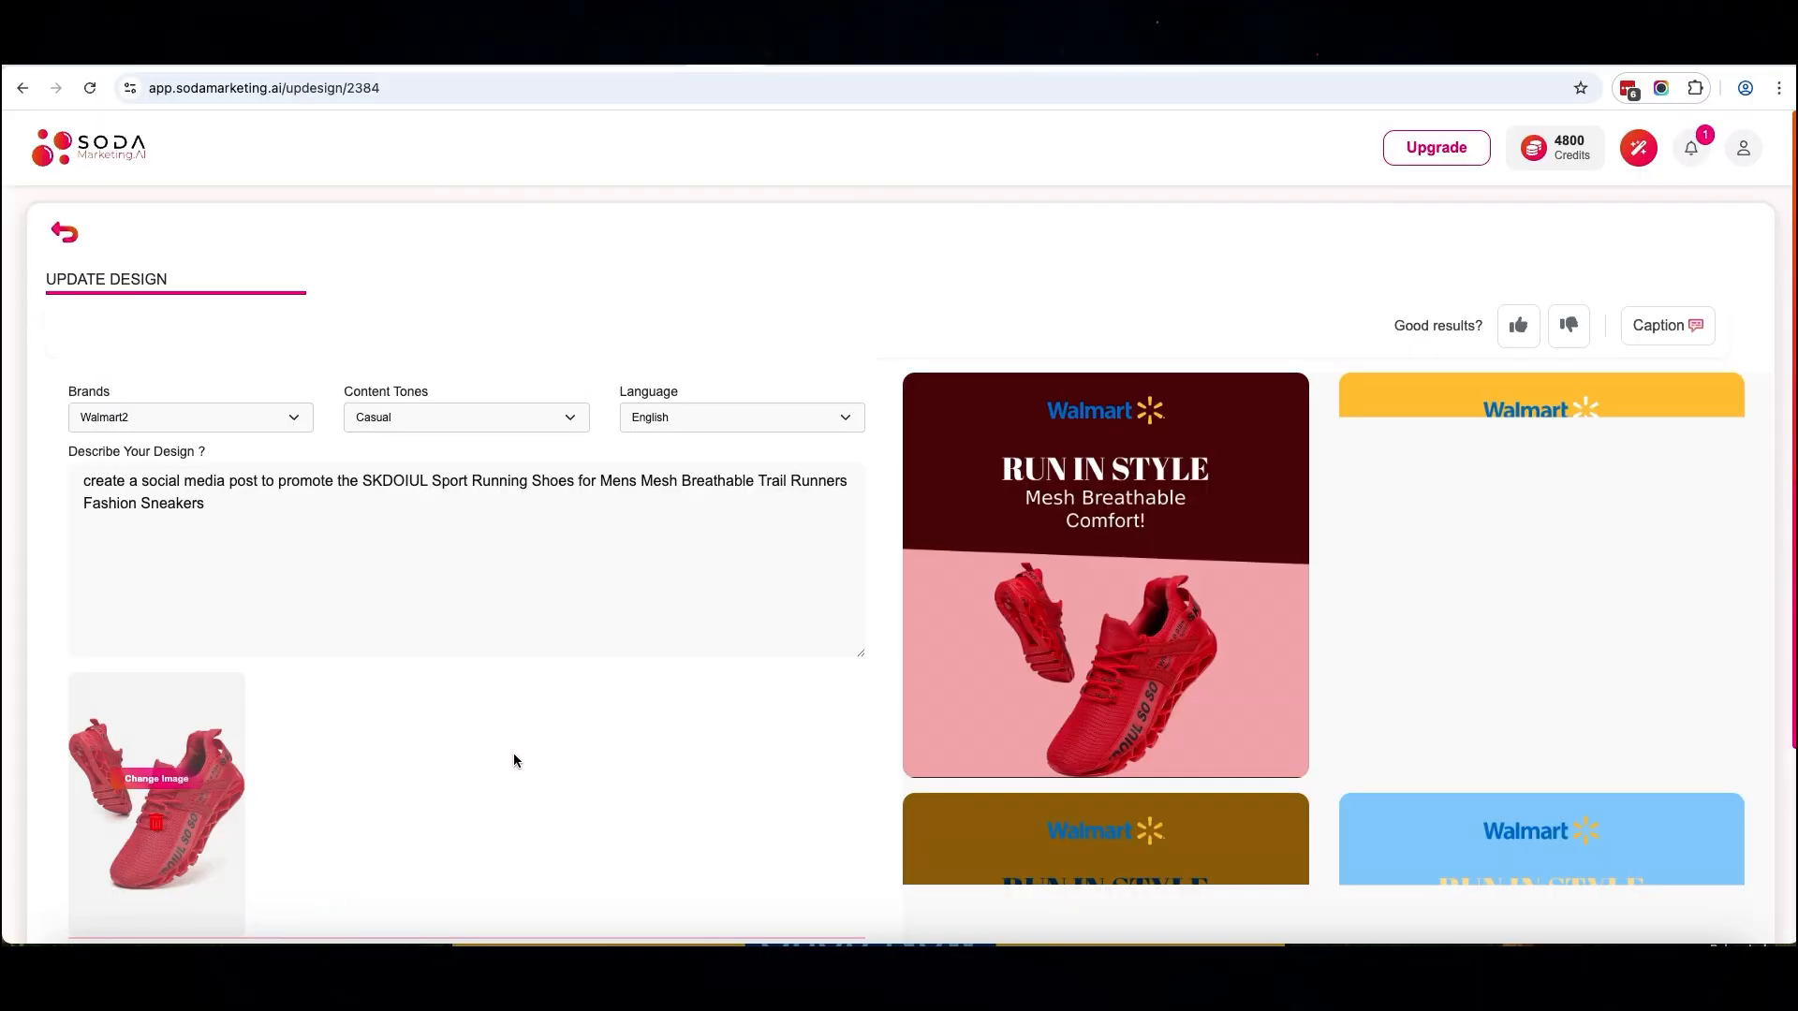
click(1666, 325)
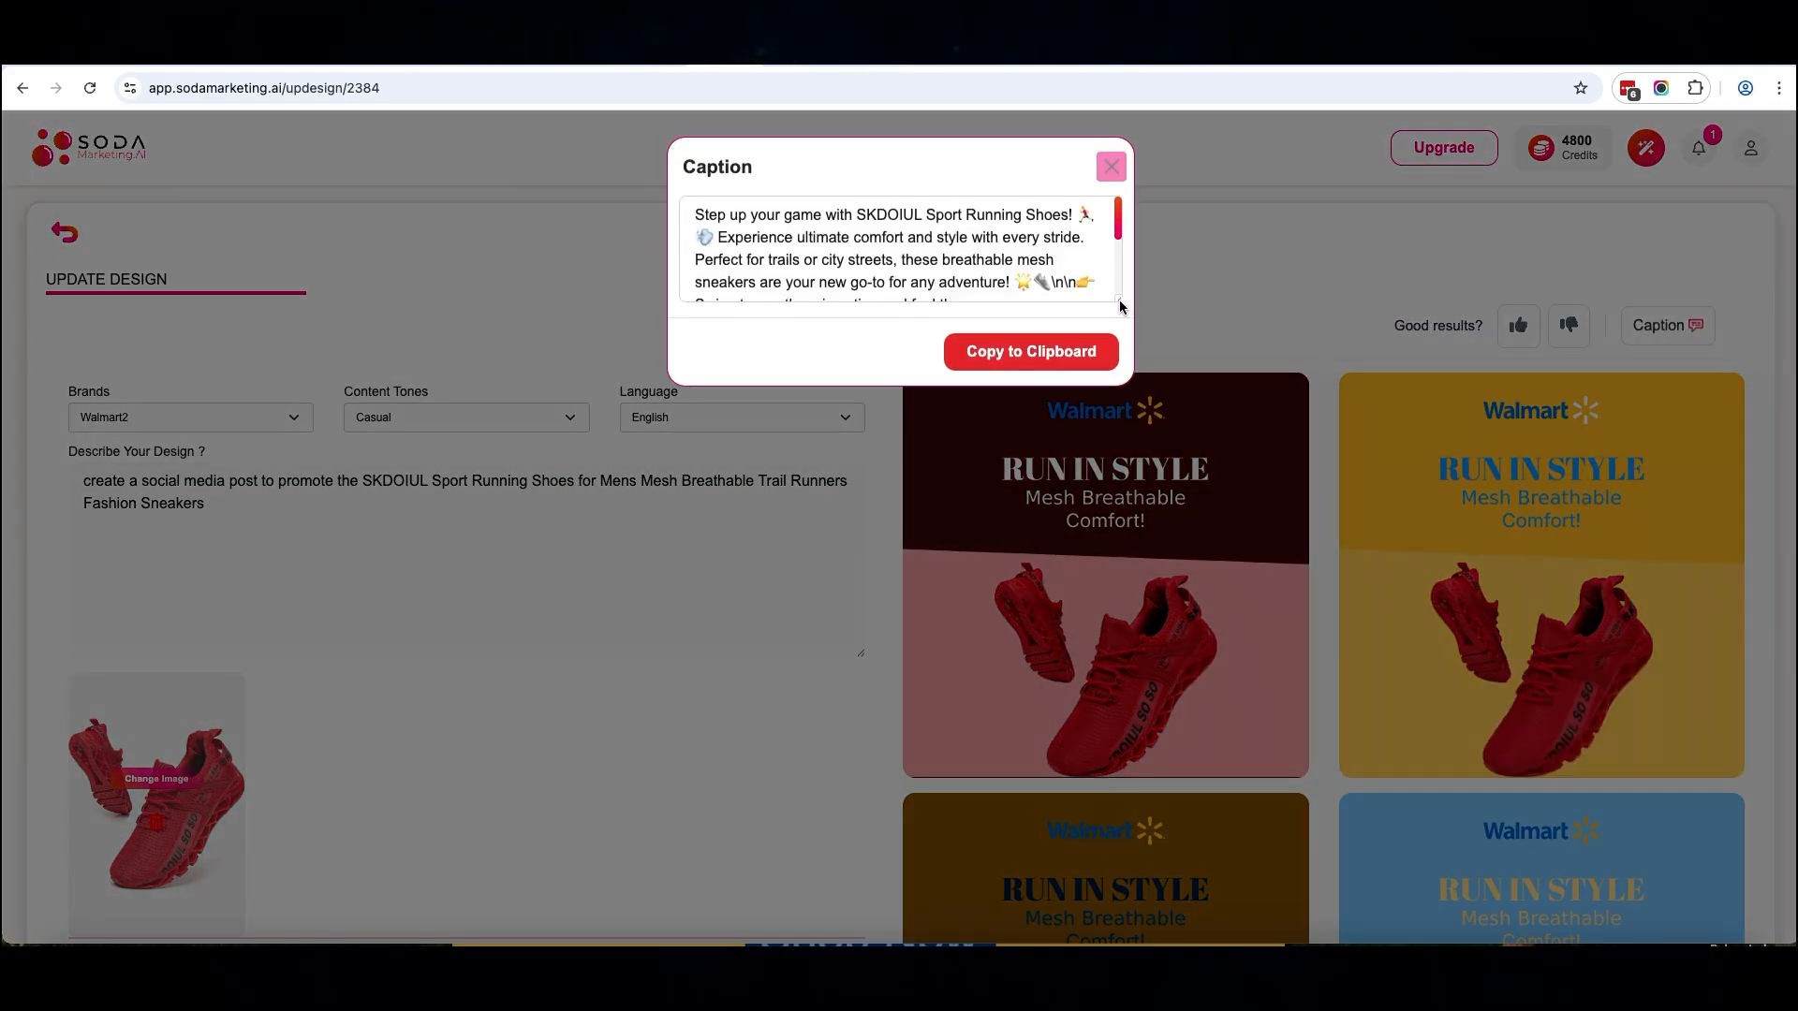
drag(1120, 301, 1110, 675)
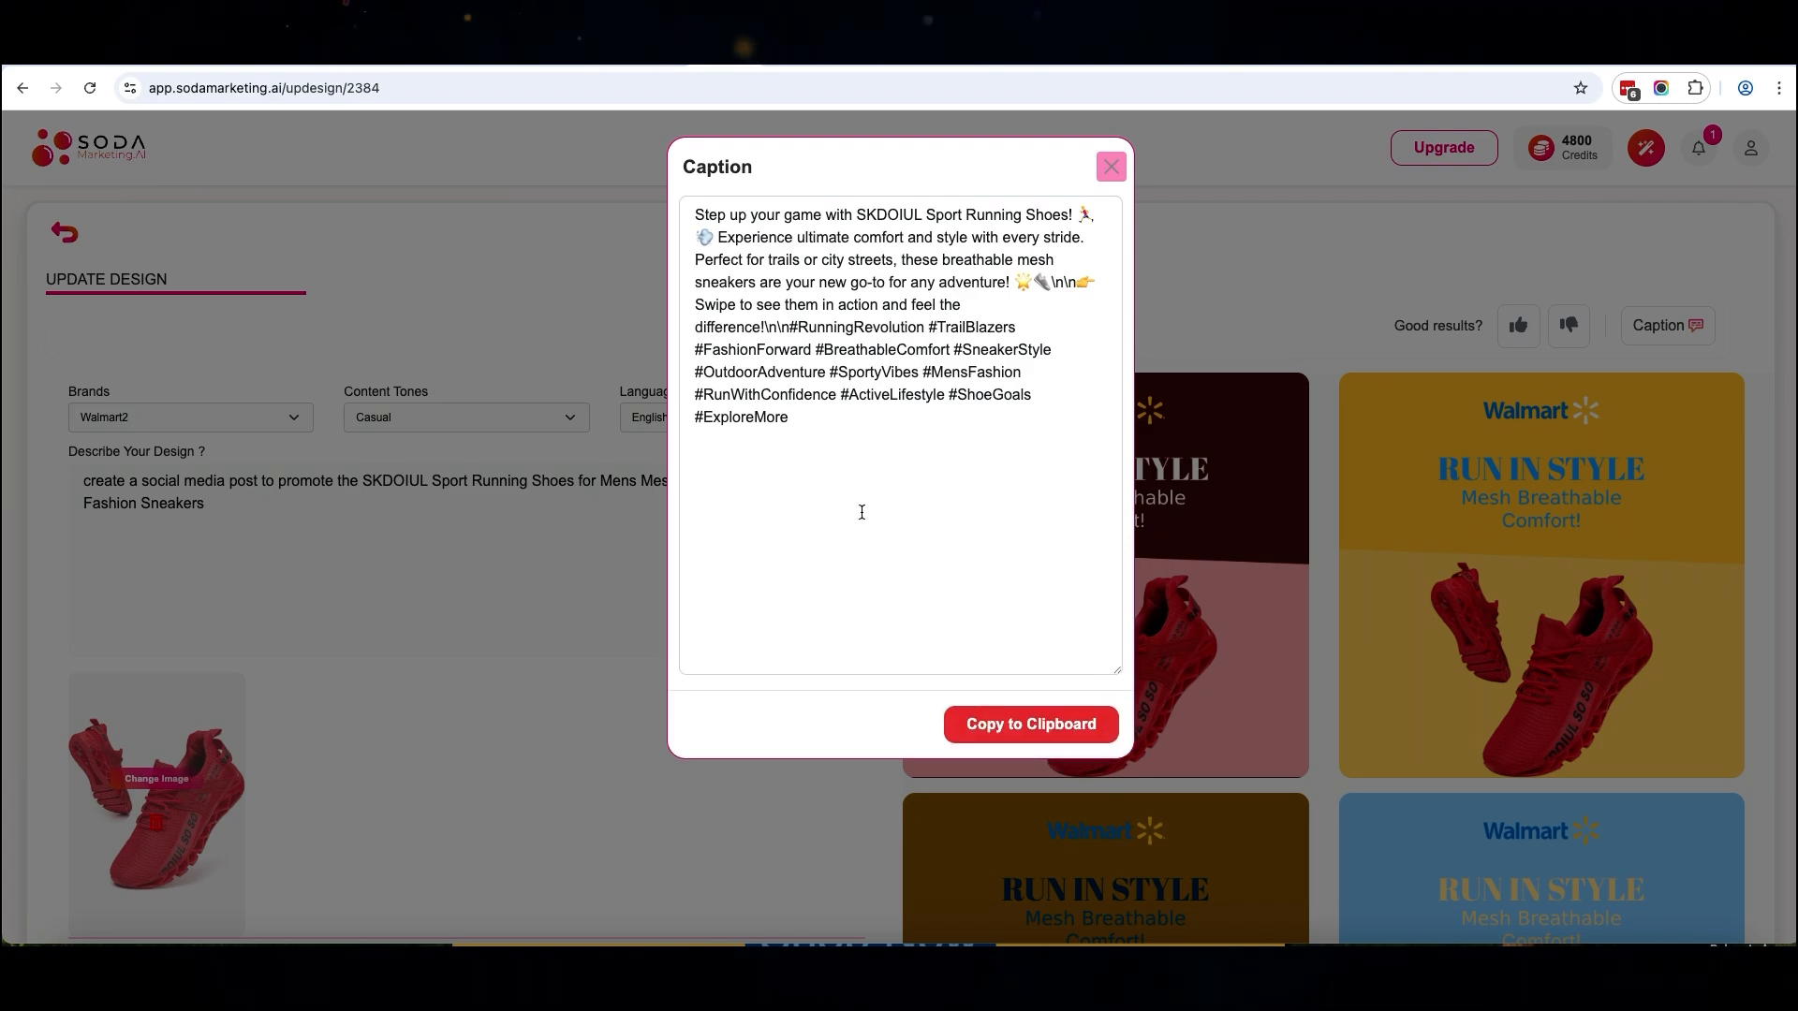
Open the light blue "Run in Style" design with the "Mesh Breathable Comfort!" subtitle in the Basic Editor
scroll(1575, 705, down, 5)
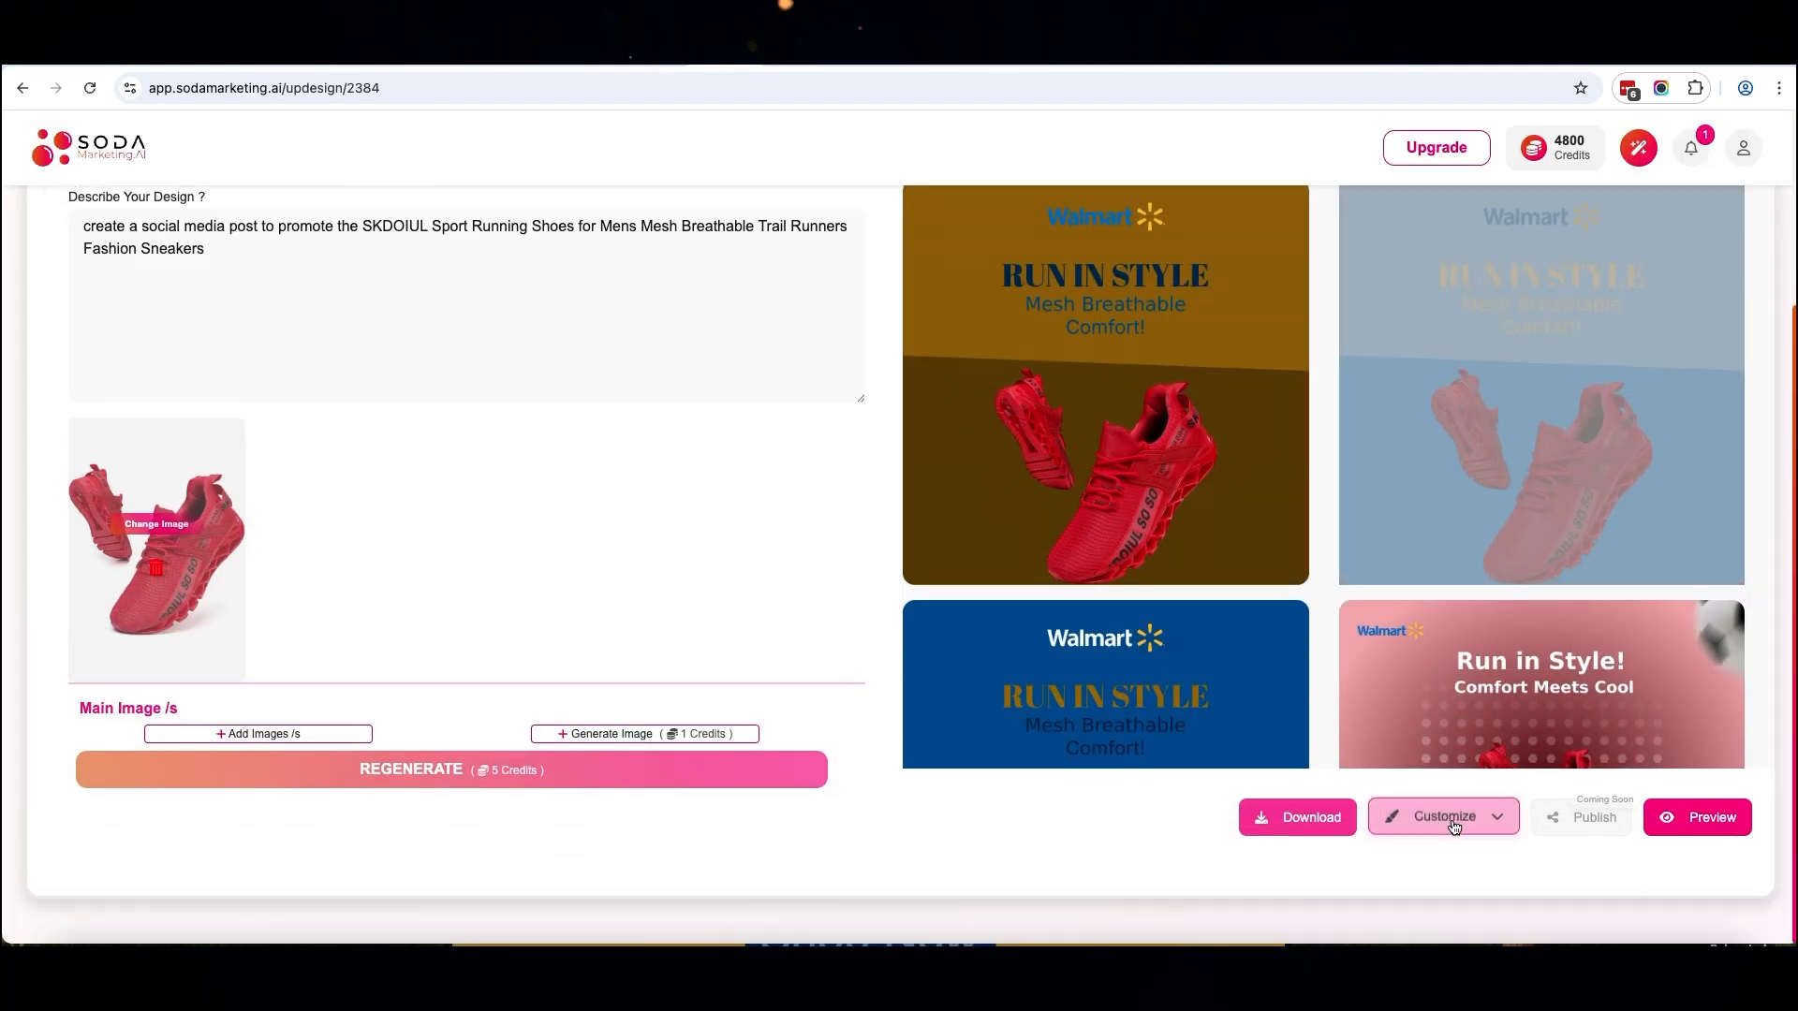
click(1454, 826)
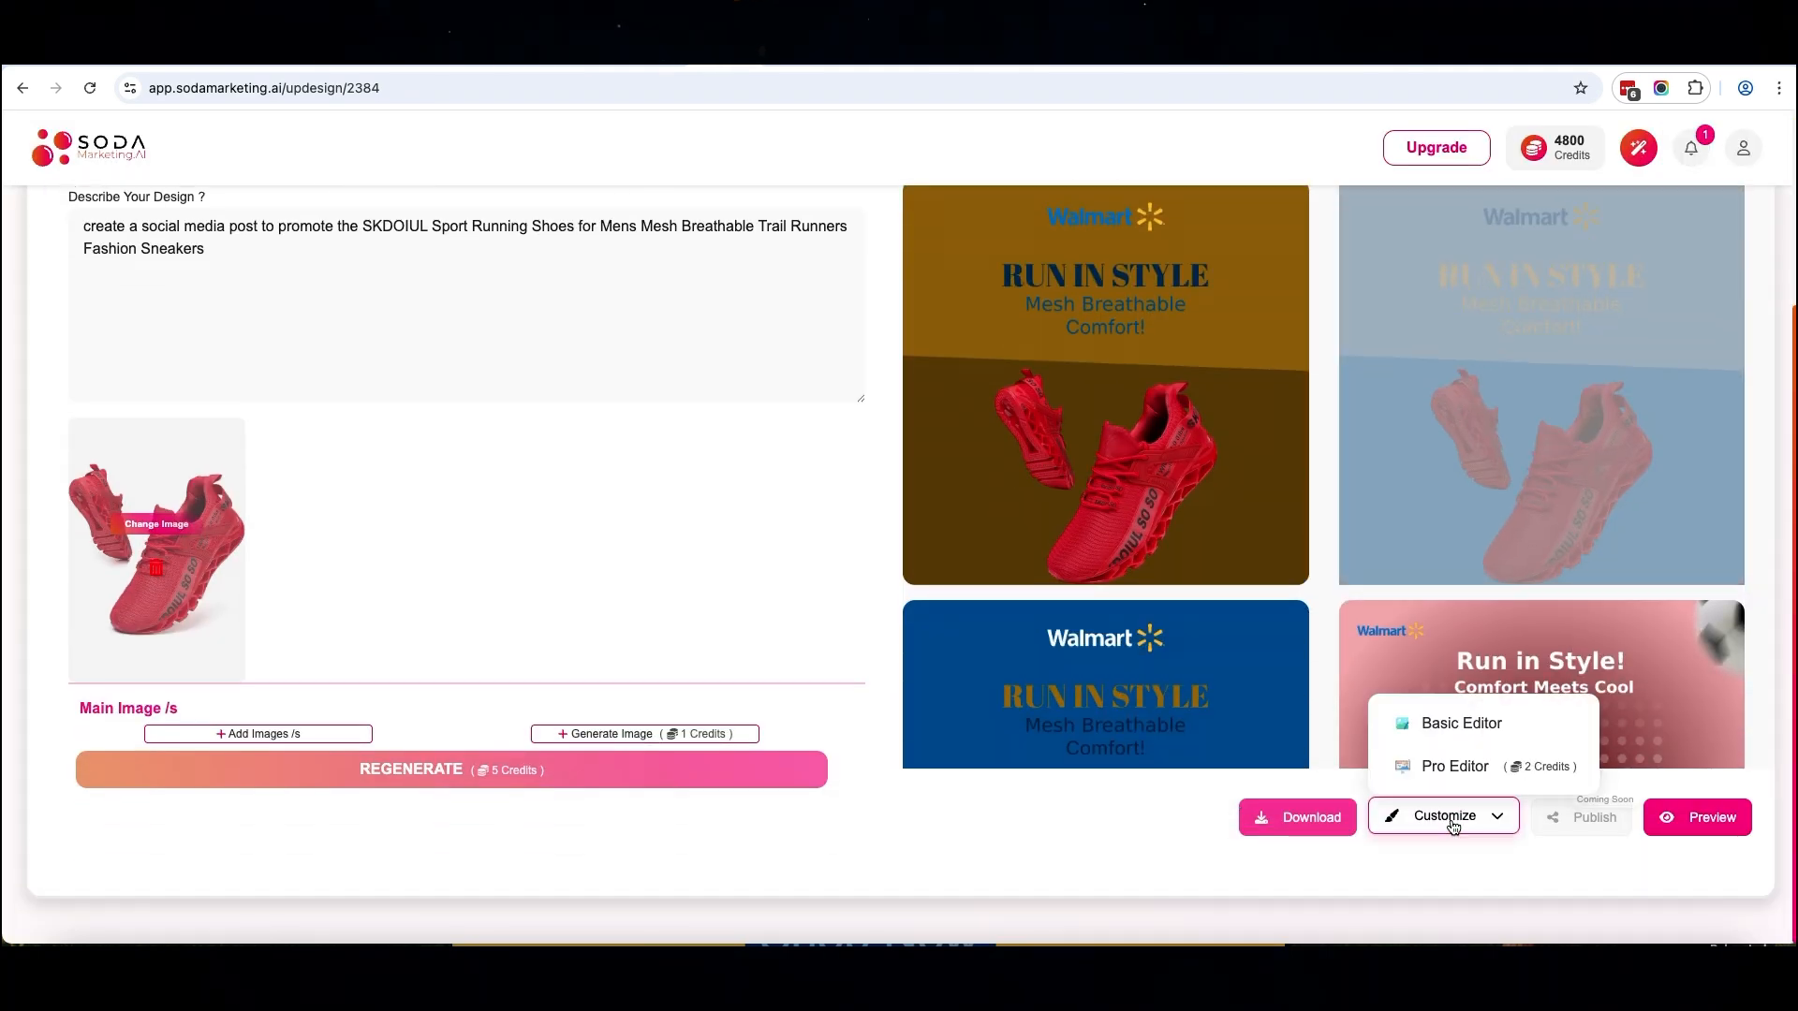
click(1422, 736)
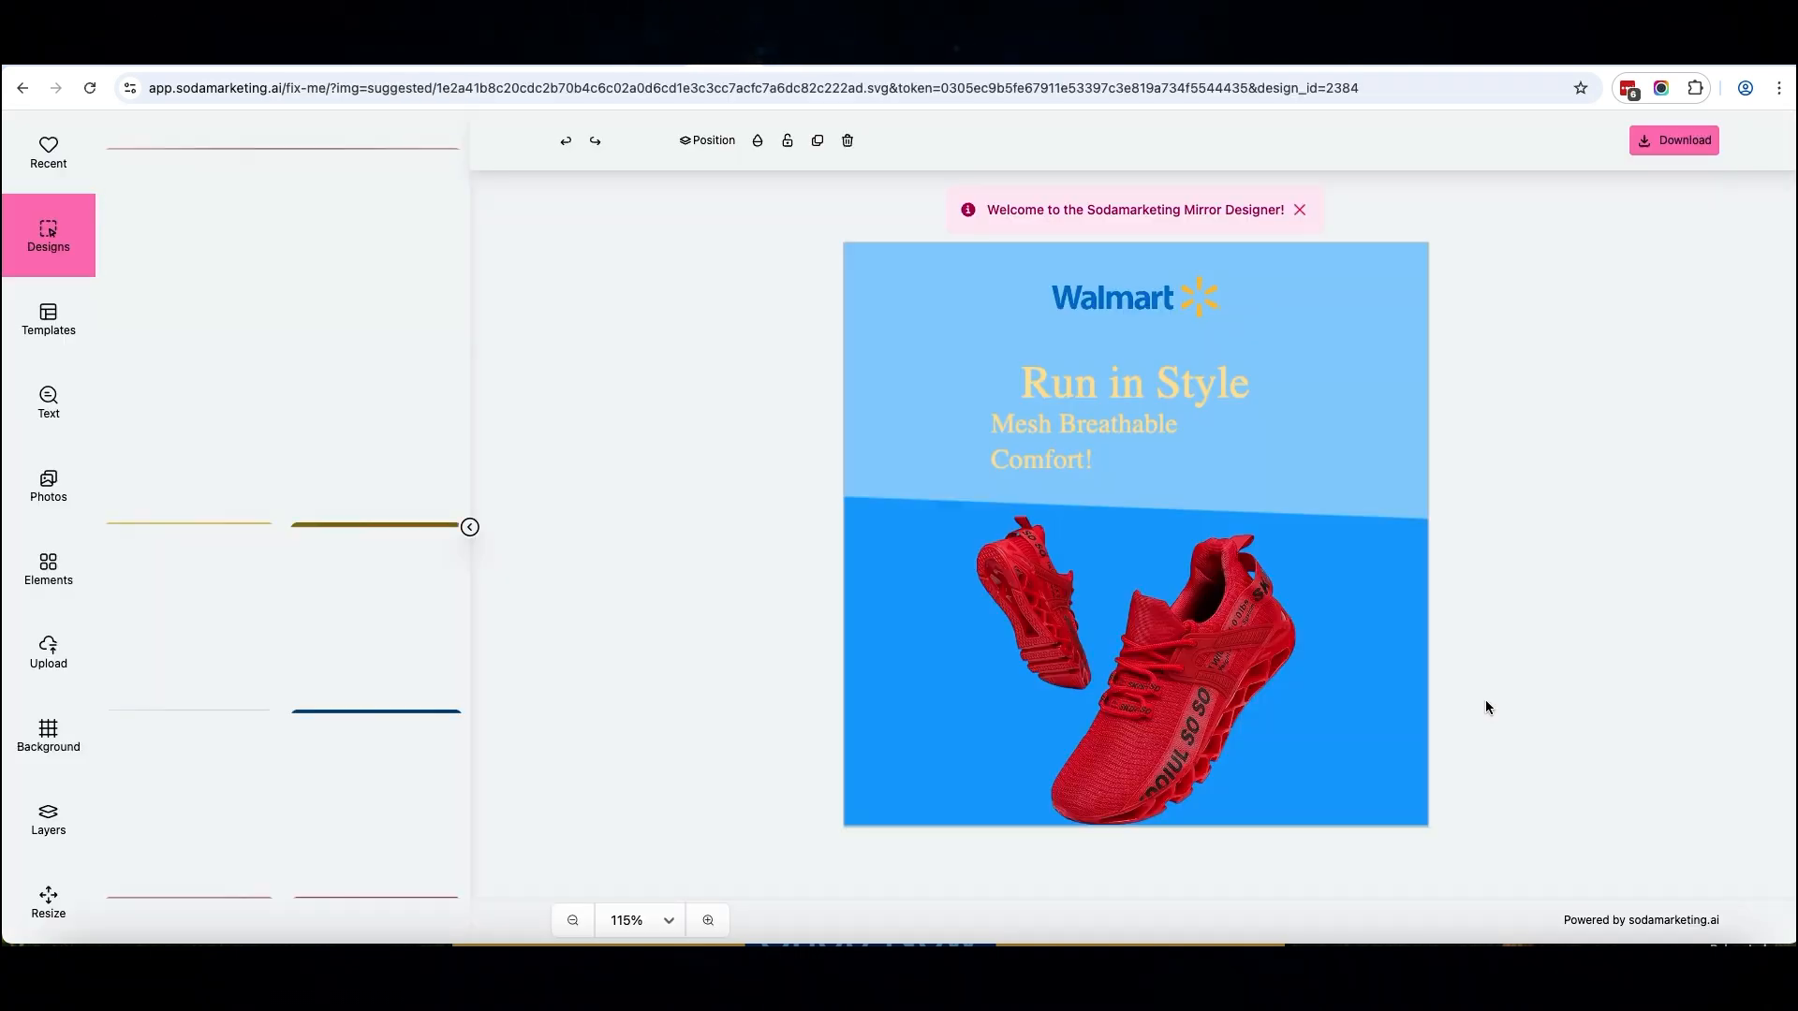
Shrink the red shoes picture and place it on the right half of the design's darker blue area
click(1162, 652)
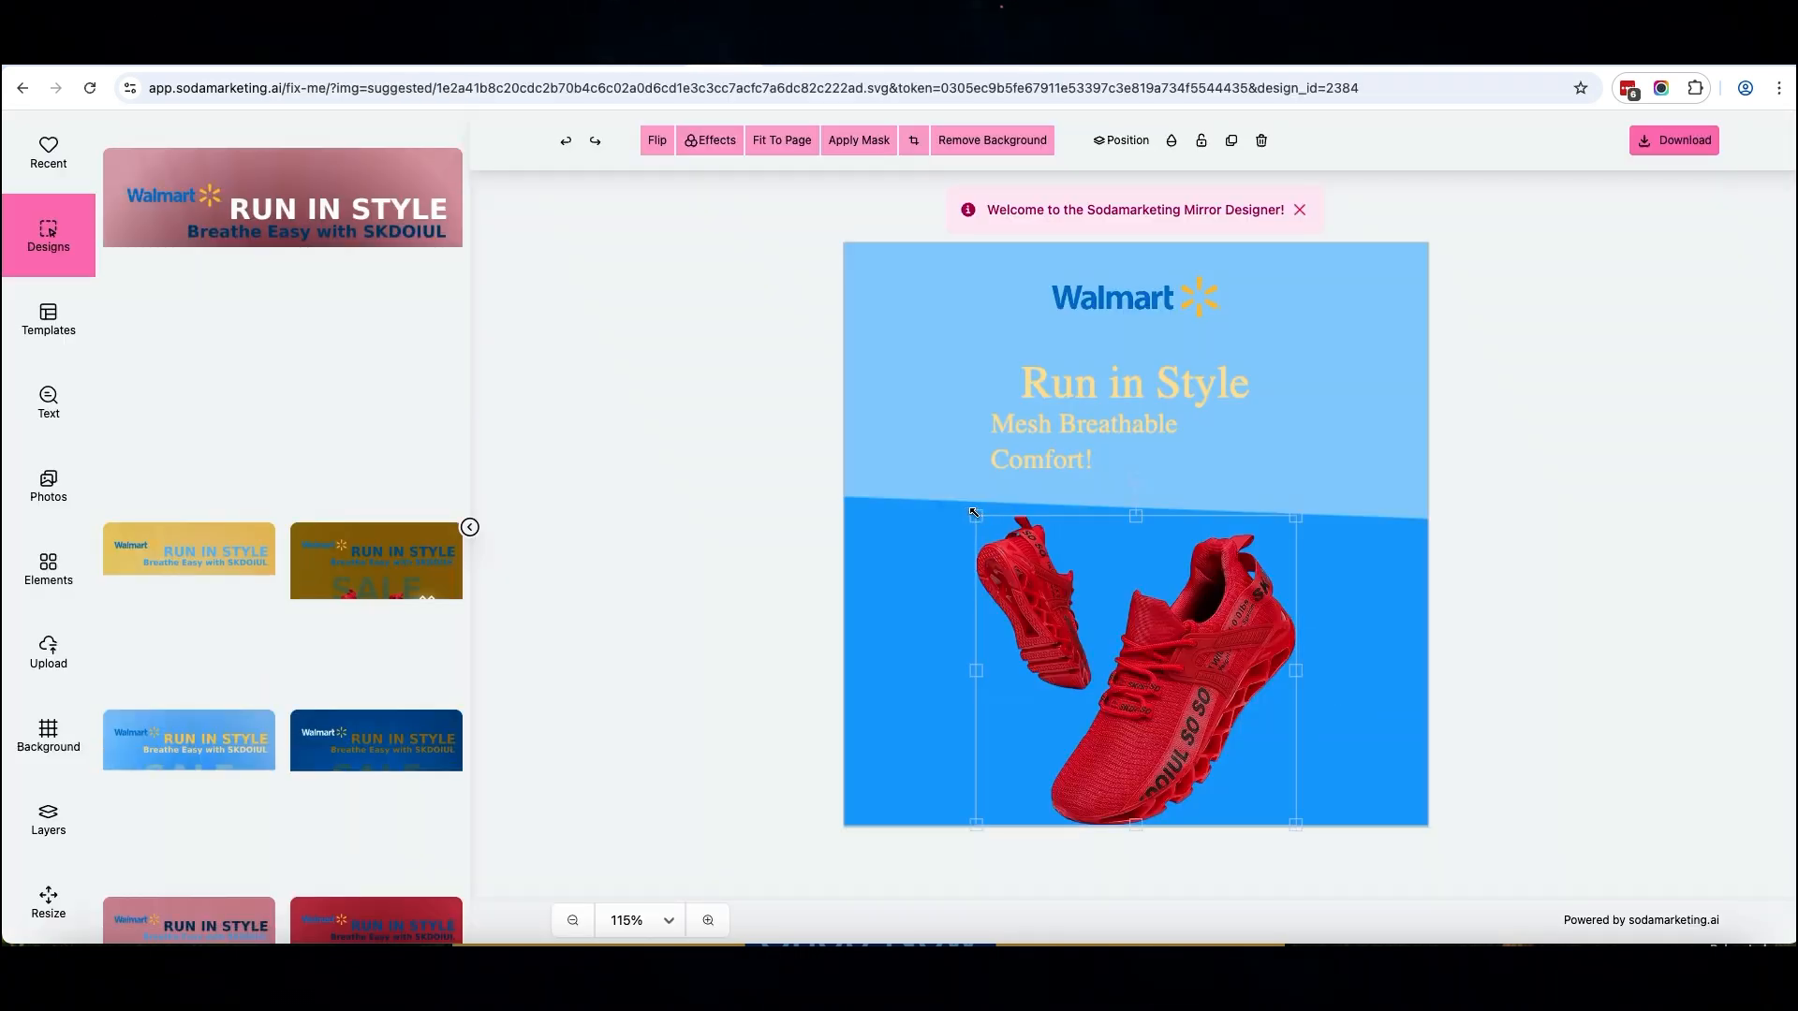
drag(987, 526, 1111, 552)
drag(1190, 686, 1208, 628)
Search the photo library for "running man" and add the runner in the pale T-shirt and black leggings to the design
click(45, 492)
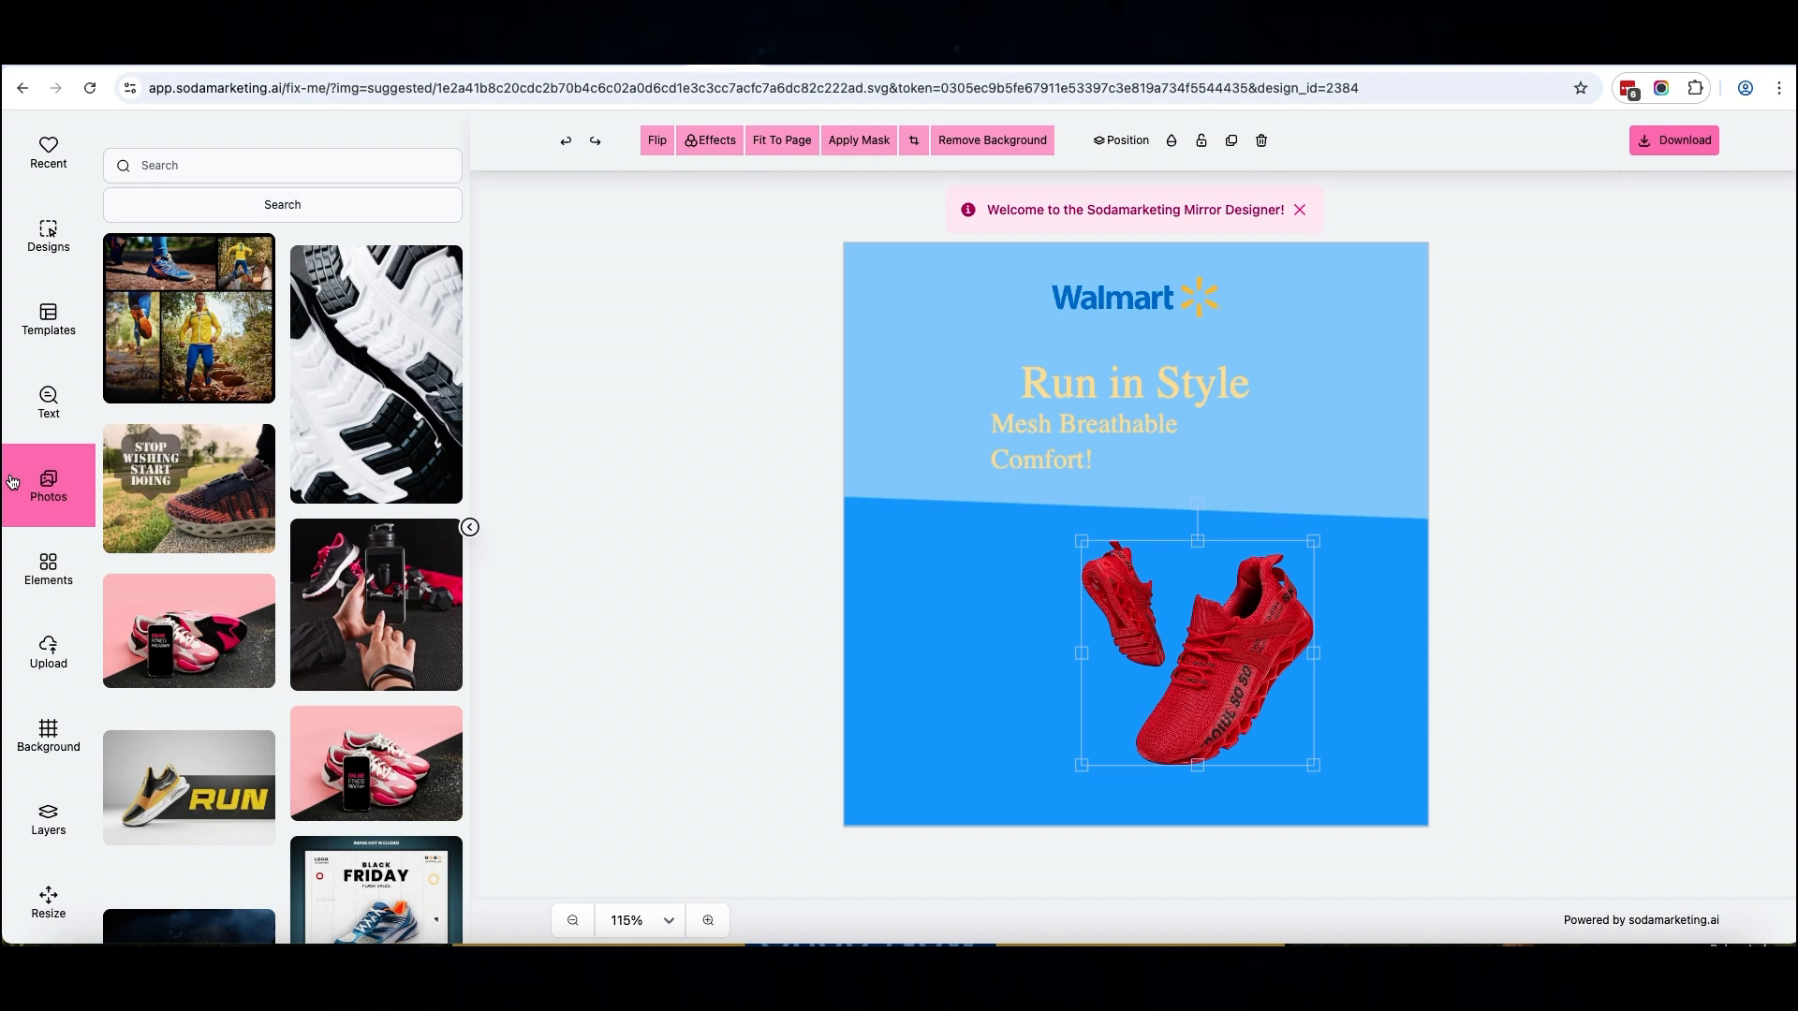
click(281, 164)
text(running man)
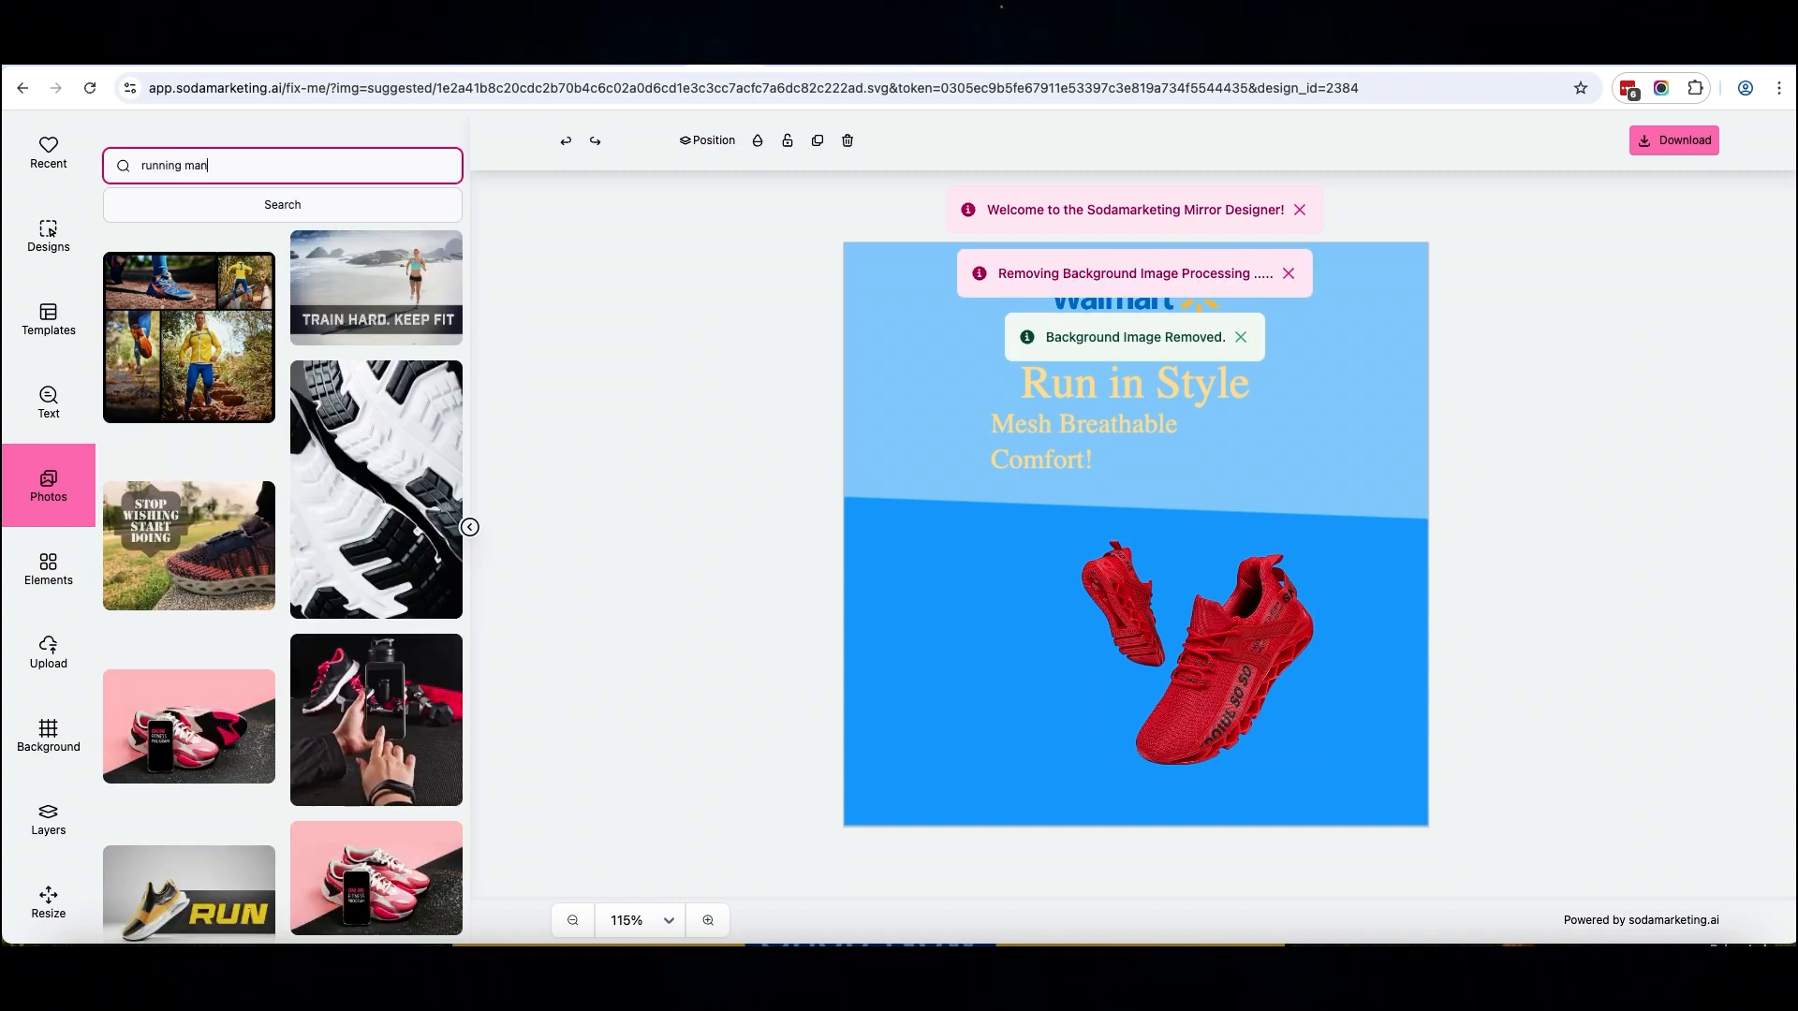
key(Return)
drag(188, 300, 1037, 685)
Enlarge the runner photo, position the man on the left side of the design and remove the photo's background
drag(871, 553, 678, 423)
drag(959, 530, 1043, 556)
drag(762, 448, 710, 415)
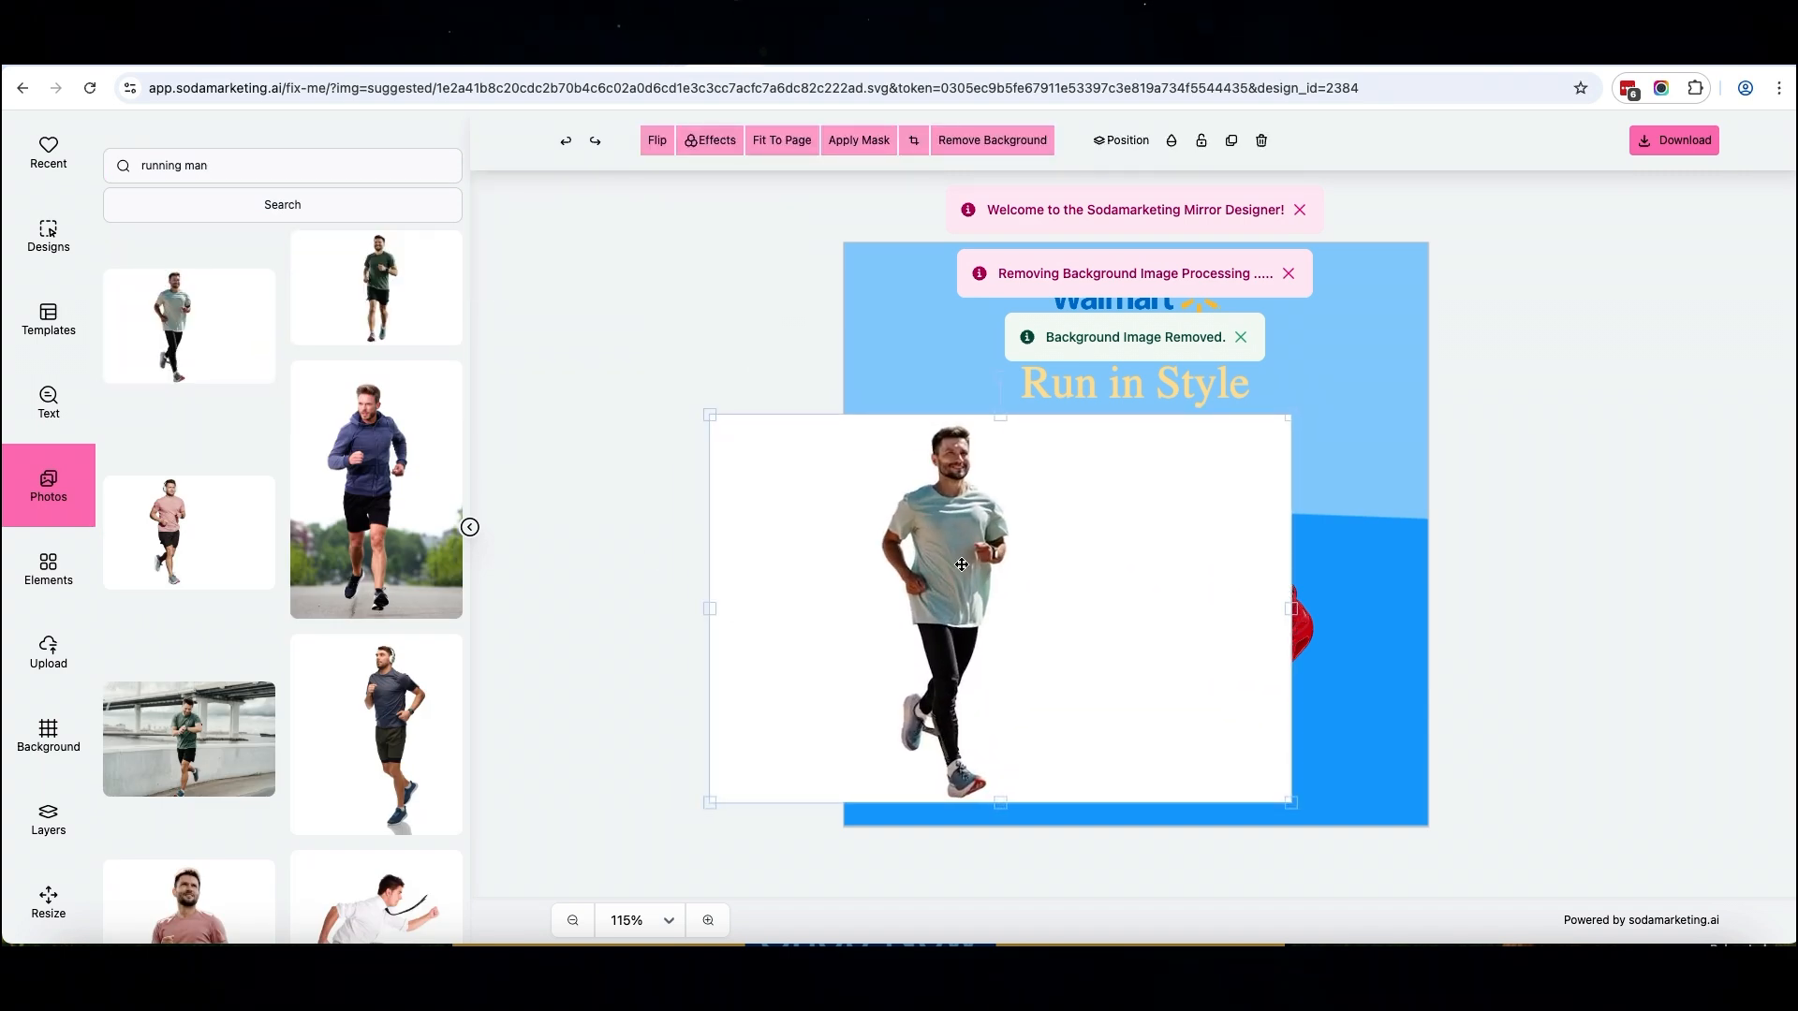
click(961, 137)
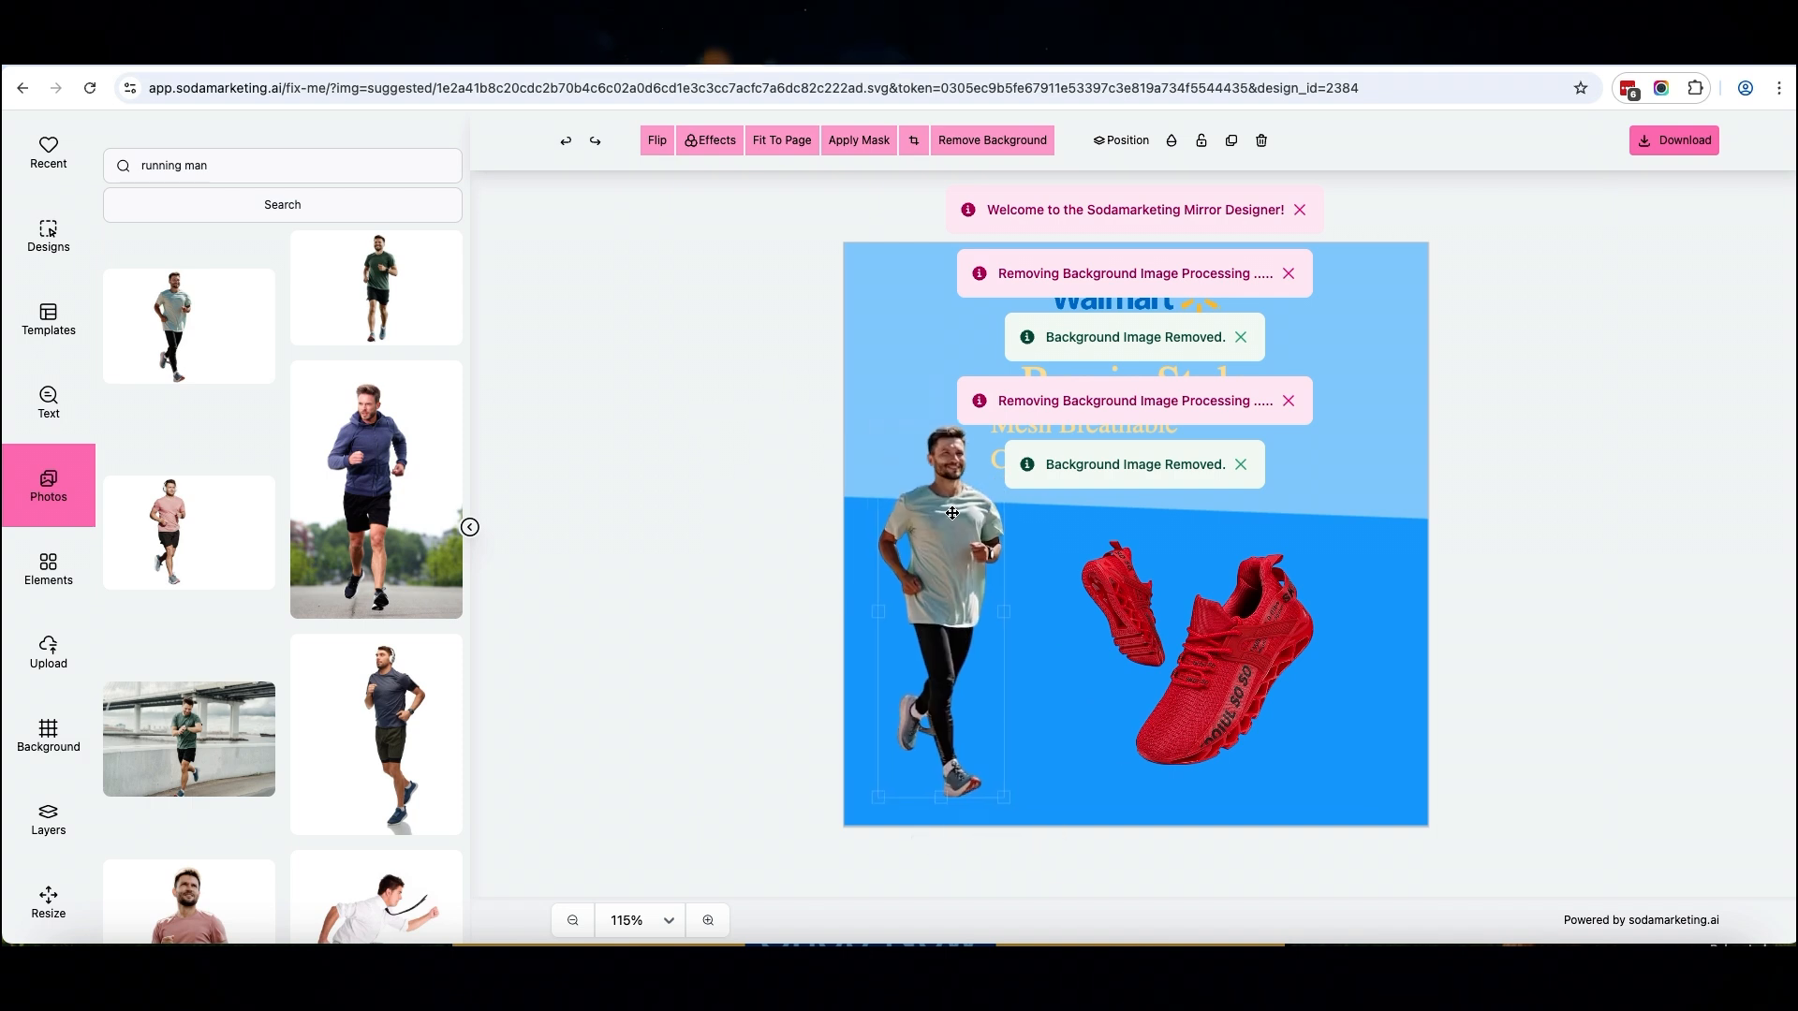
Enlarge the runner on the left of the design and the red shoes on the right so both extend up to the light blue area
drag(877, 425, 861, 395)
click(1161, 627)
drag(1081, 539, 1028, 491)
click(886, 480)
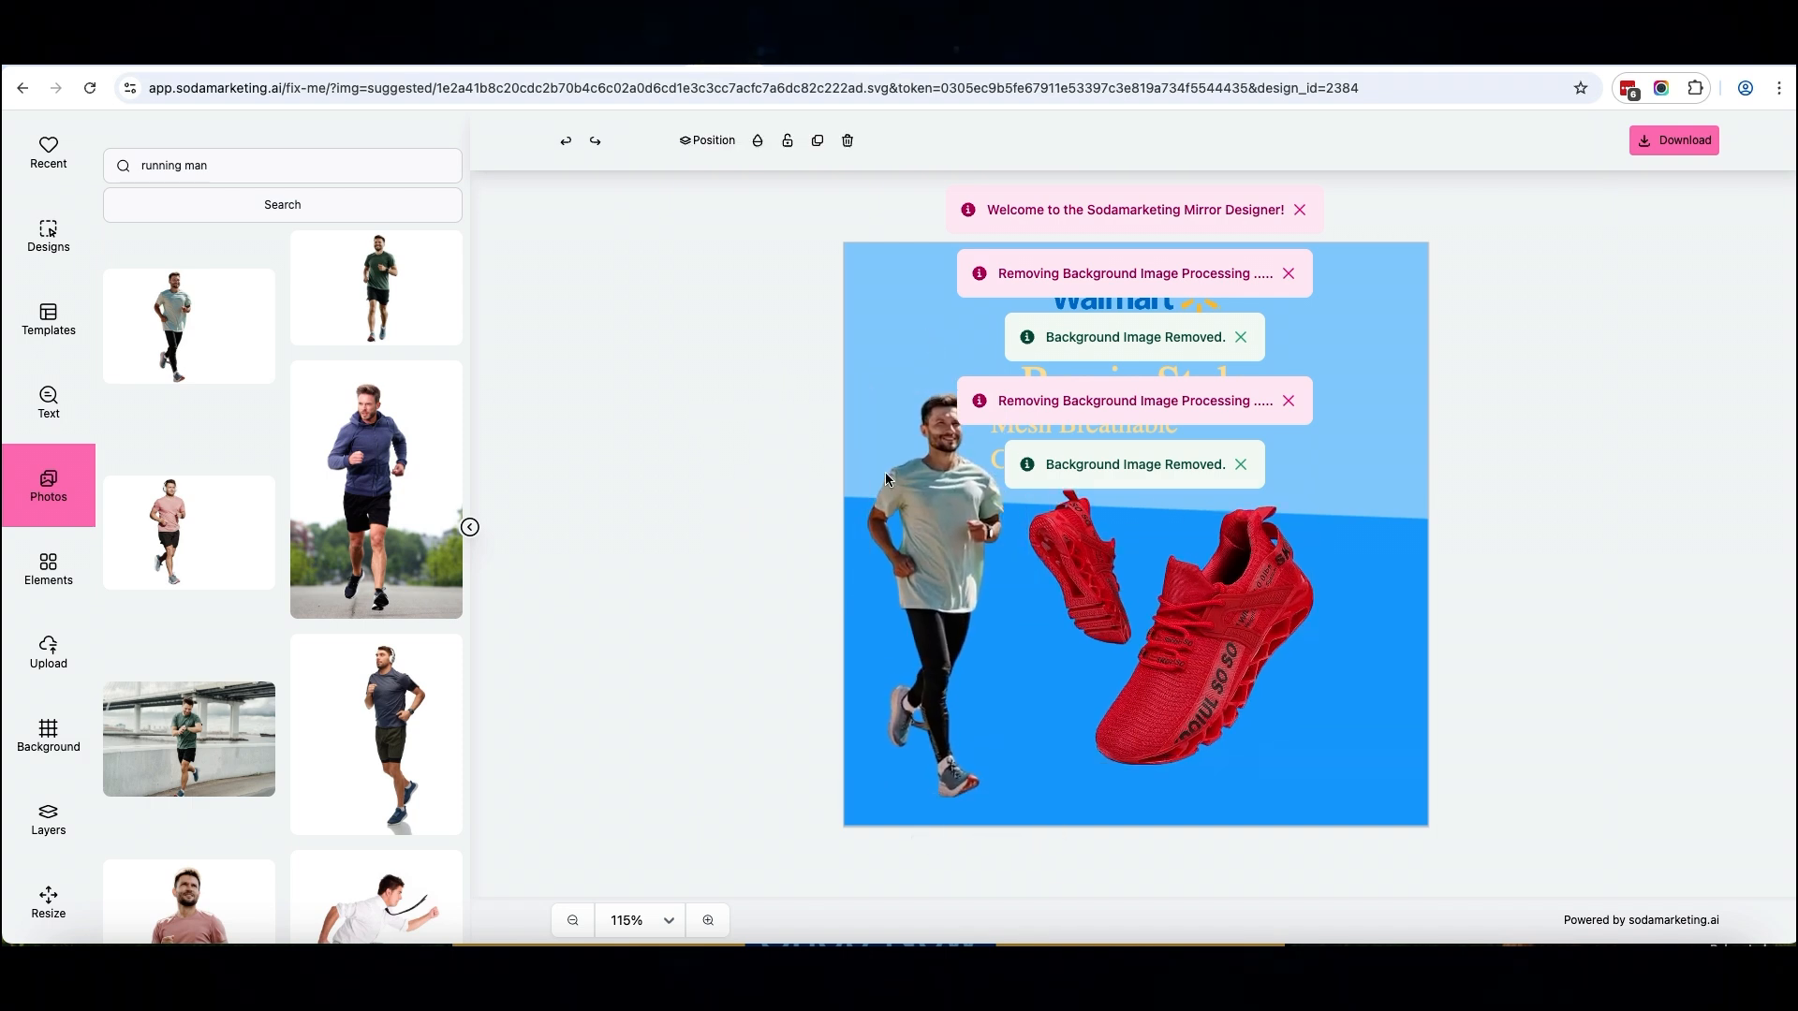
Dismiss the background-removal notifications covering the design and download the finished design
click(1287, 403)
click(1288, 274)
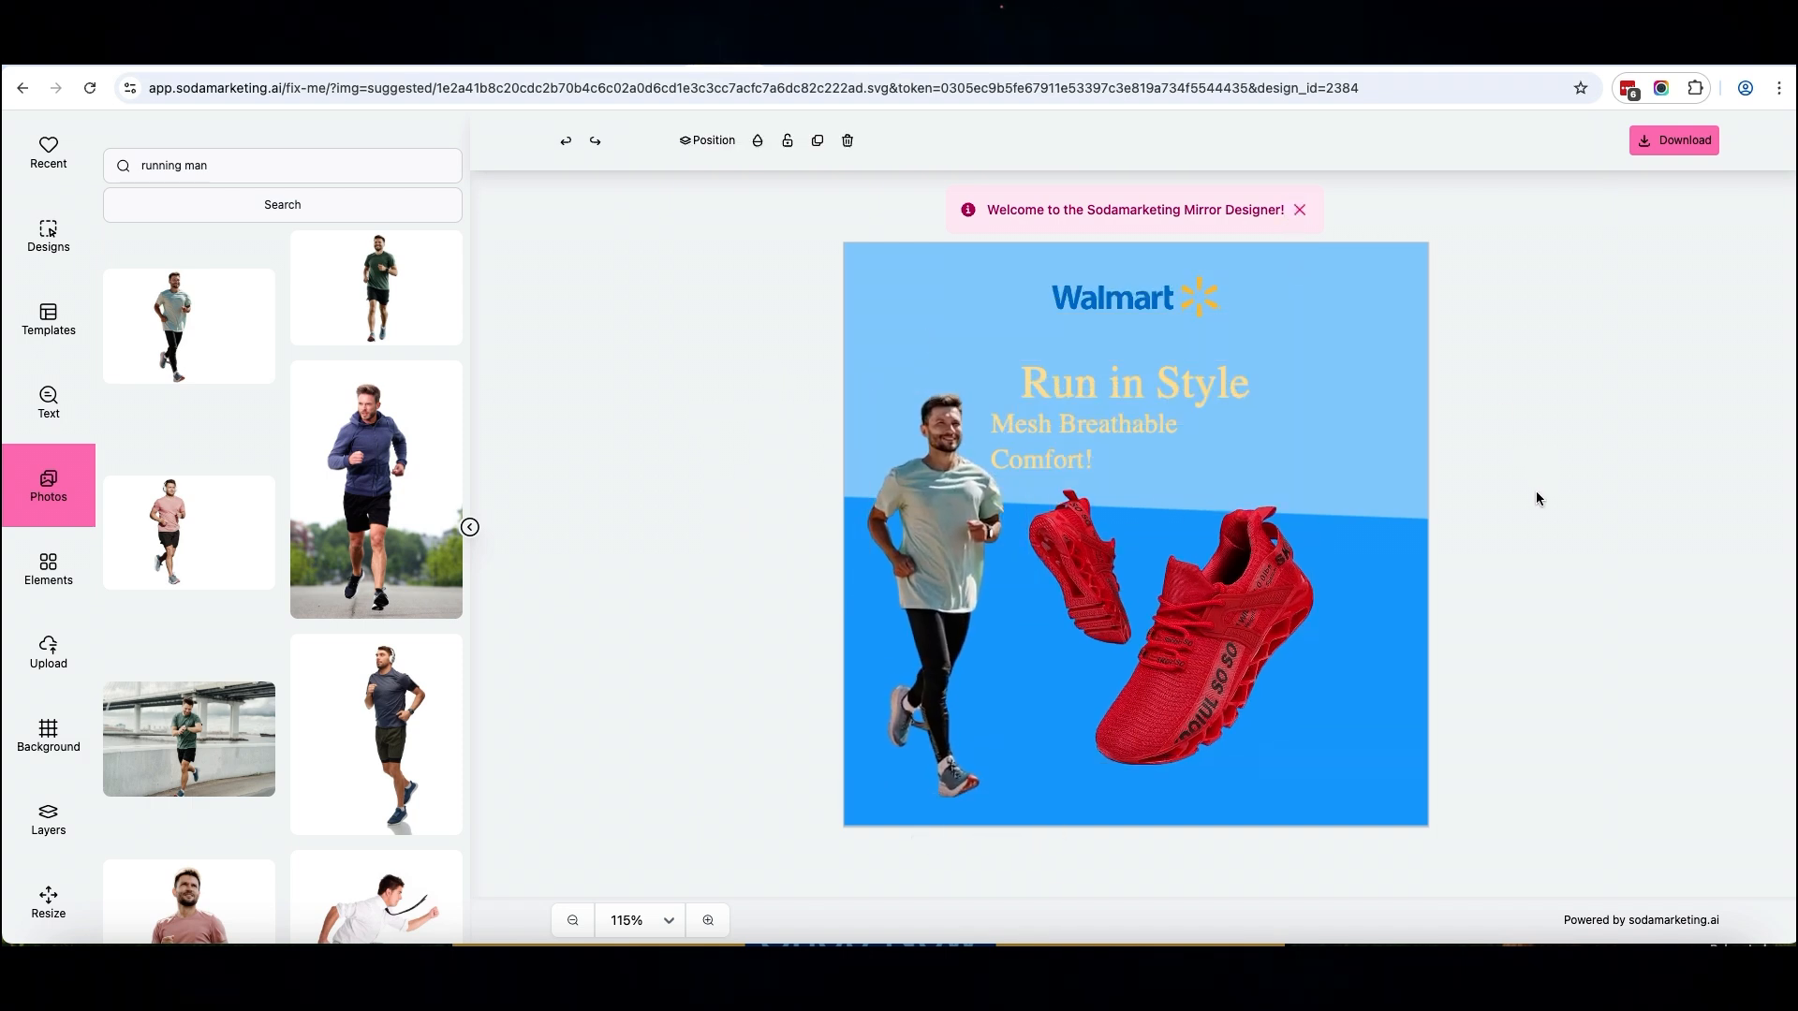
click(1644, 193)
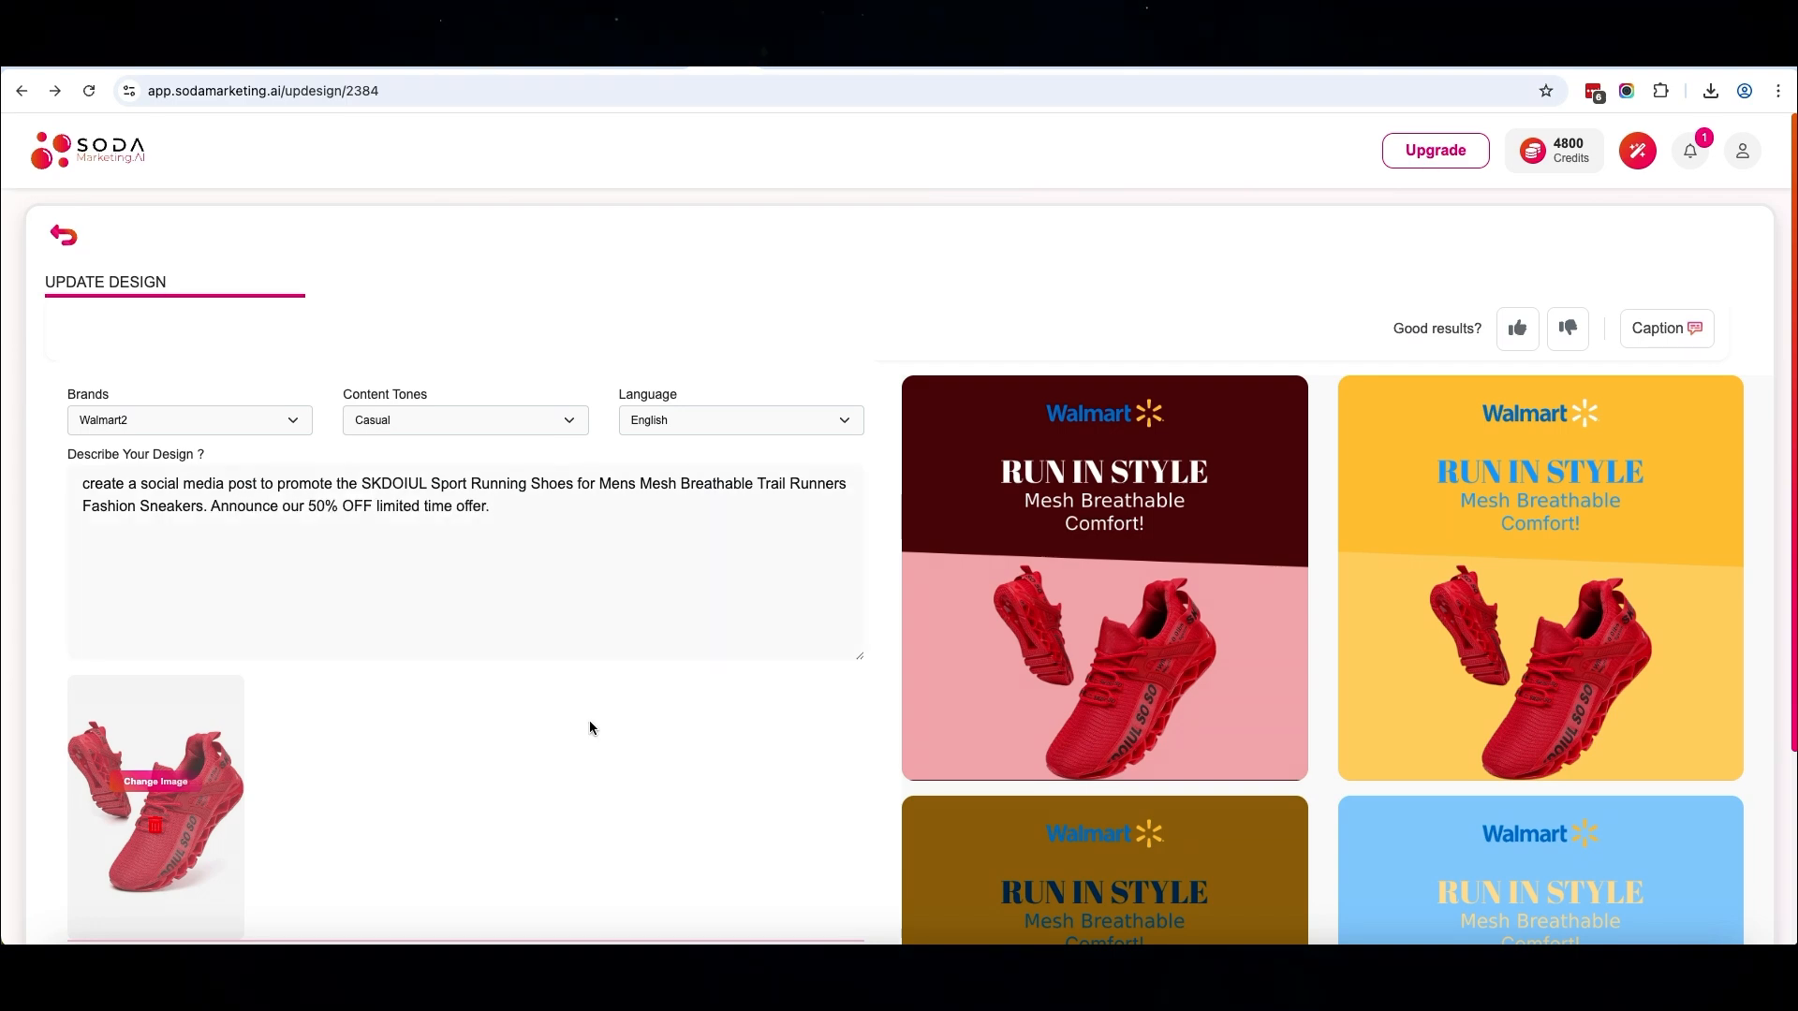
Regenerate the designs from the same SKDOIUL running shoes description and shoe image
scroll(588, 721, down, 3)
click(562, 771)
click(957, 642)
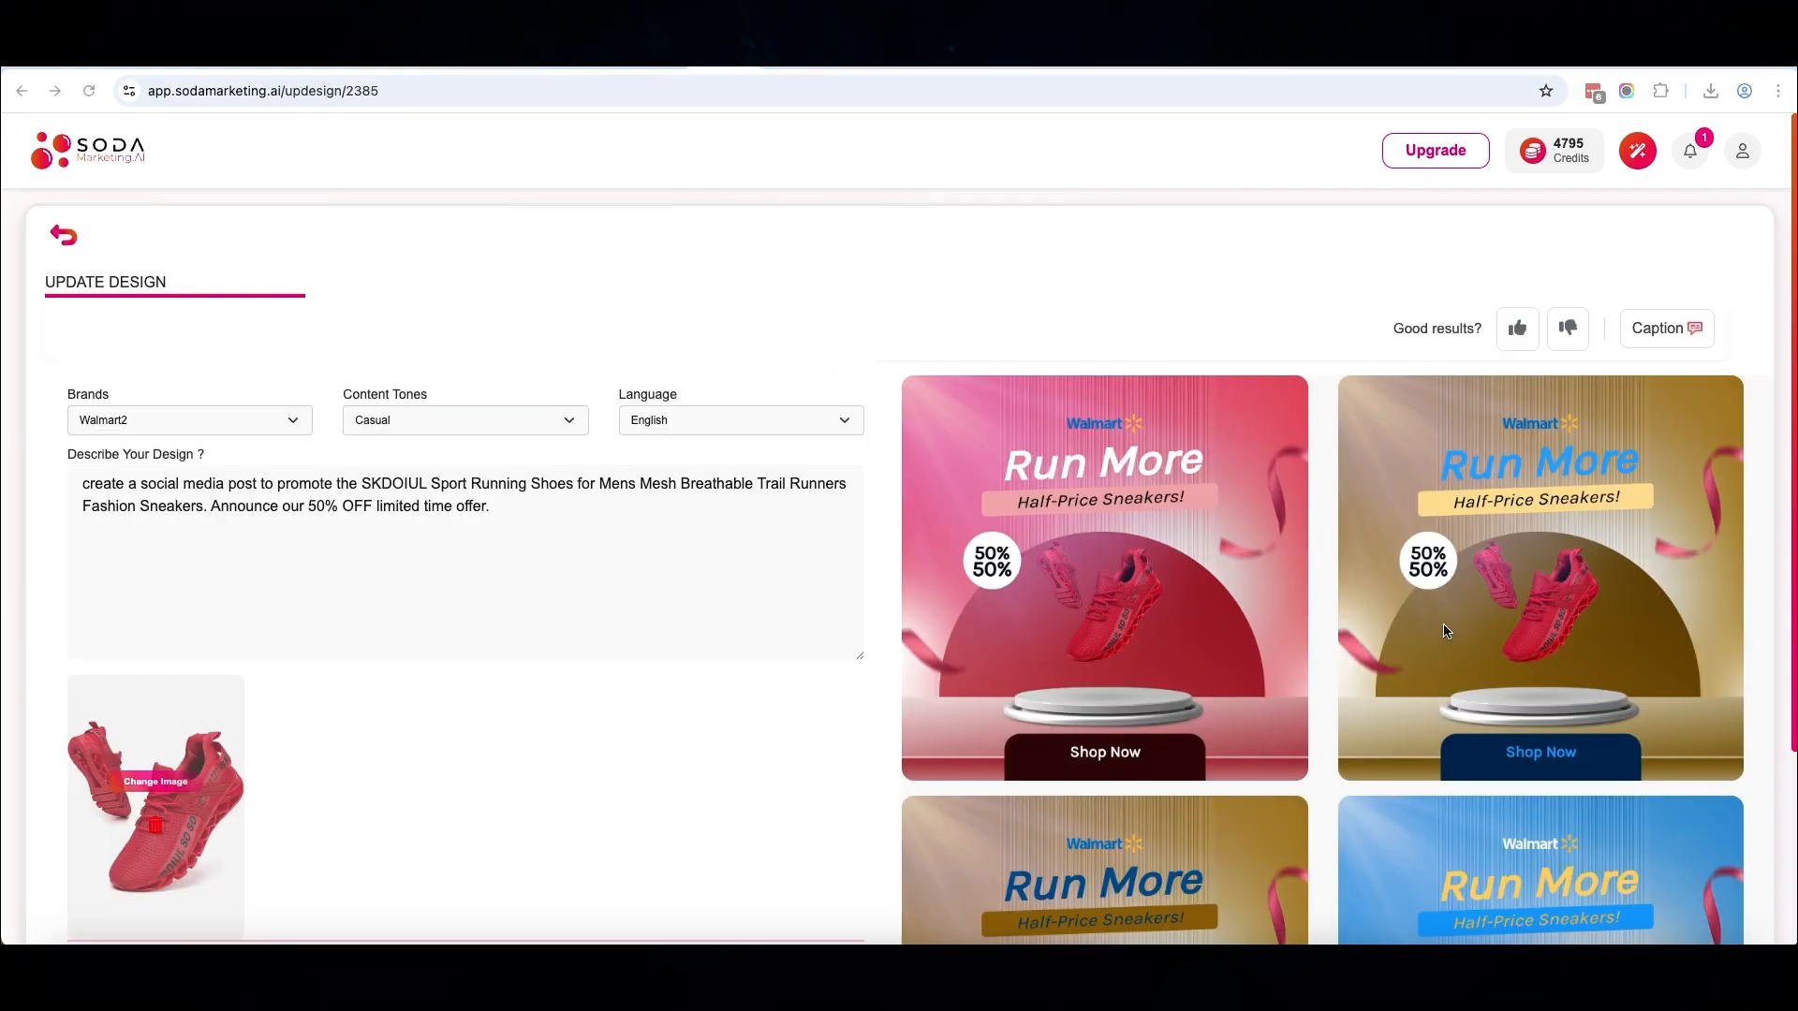
Review the regenerated shoe design variants and open the caption written for the post
scroll(1450, 578, down, 10)
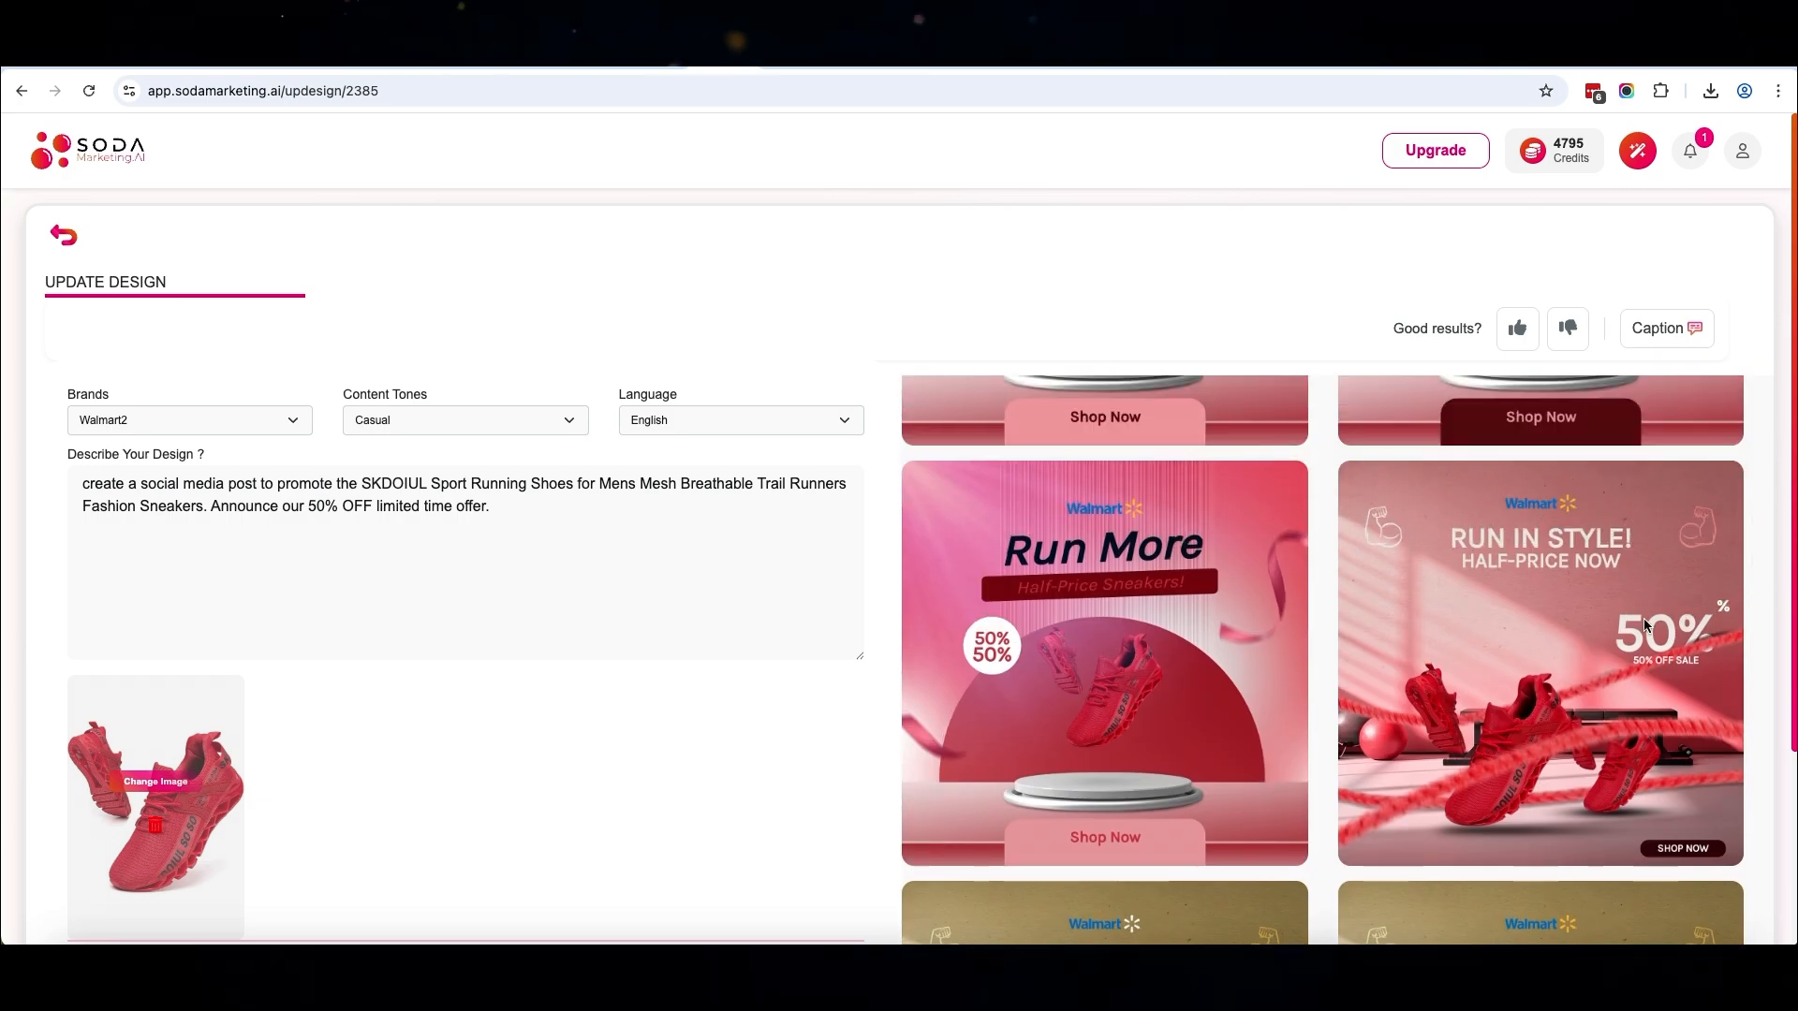
scroll(1555, 689, down, 10)
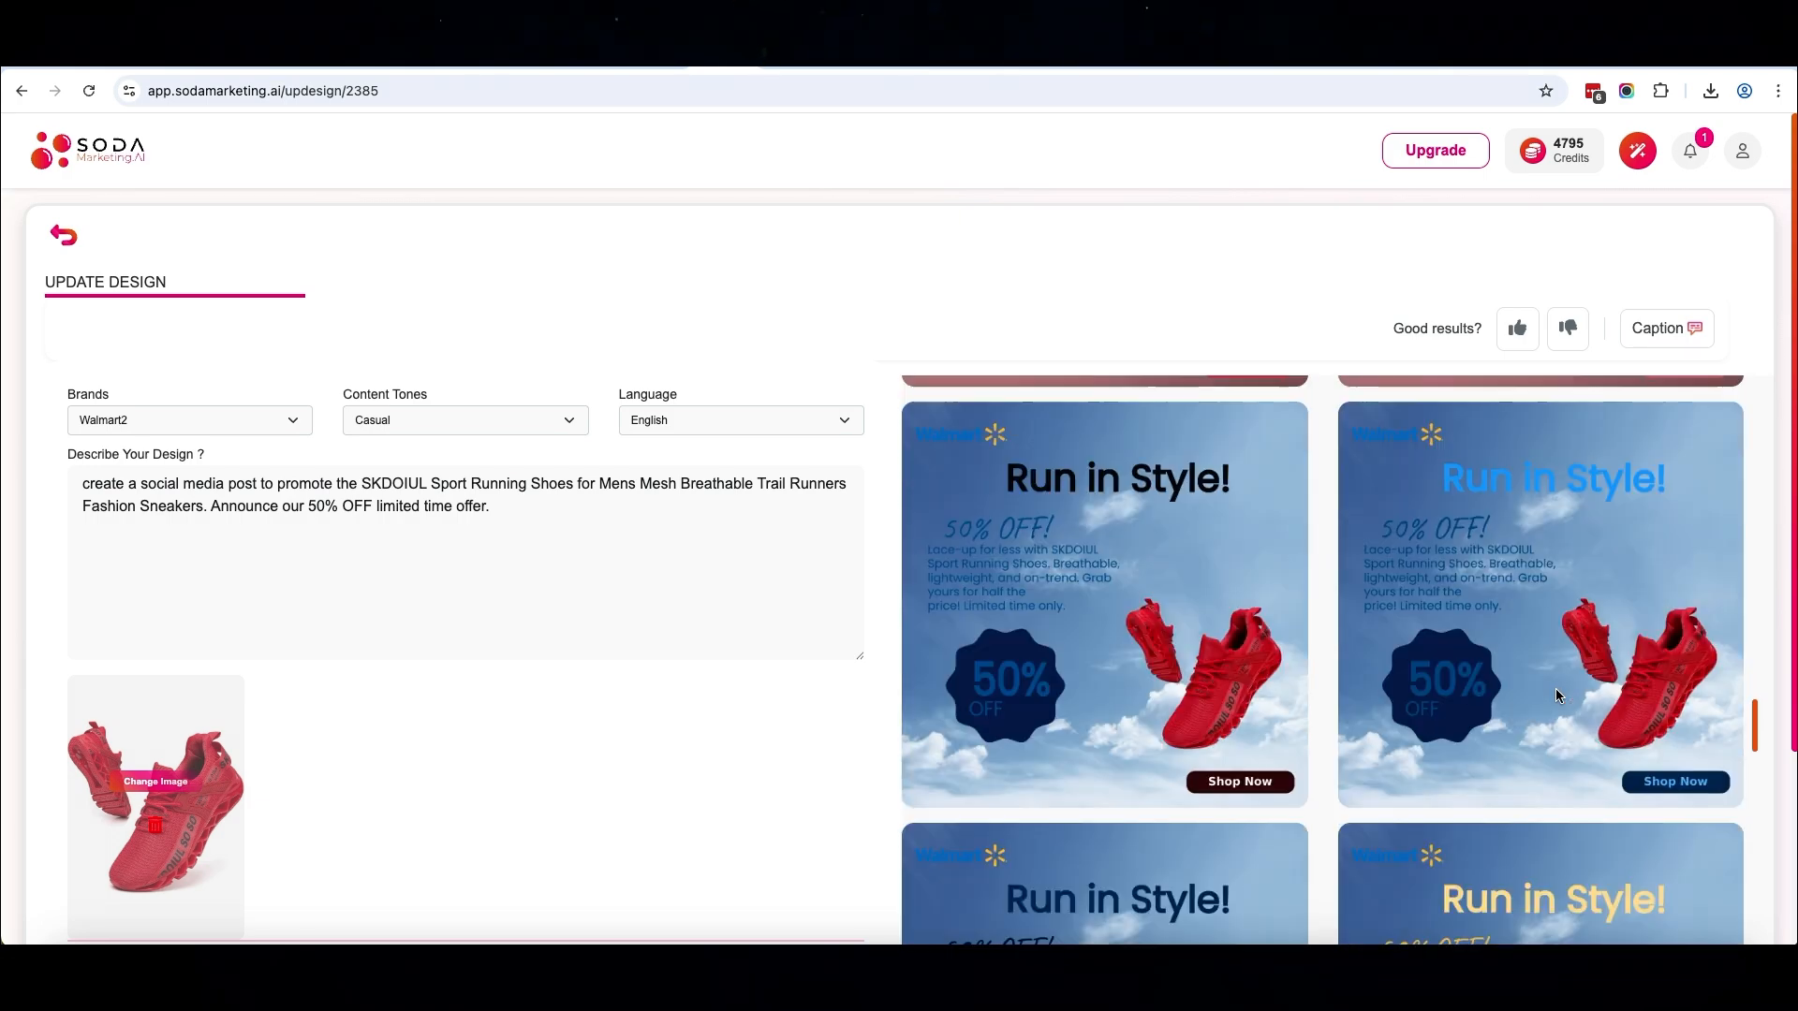
scroll(1557, 694, down, 15)
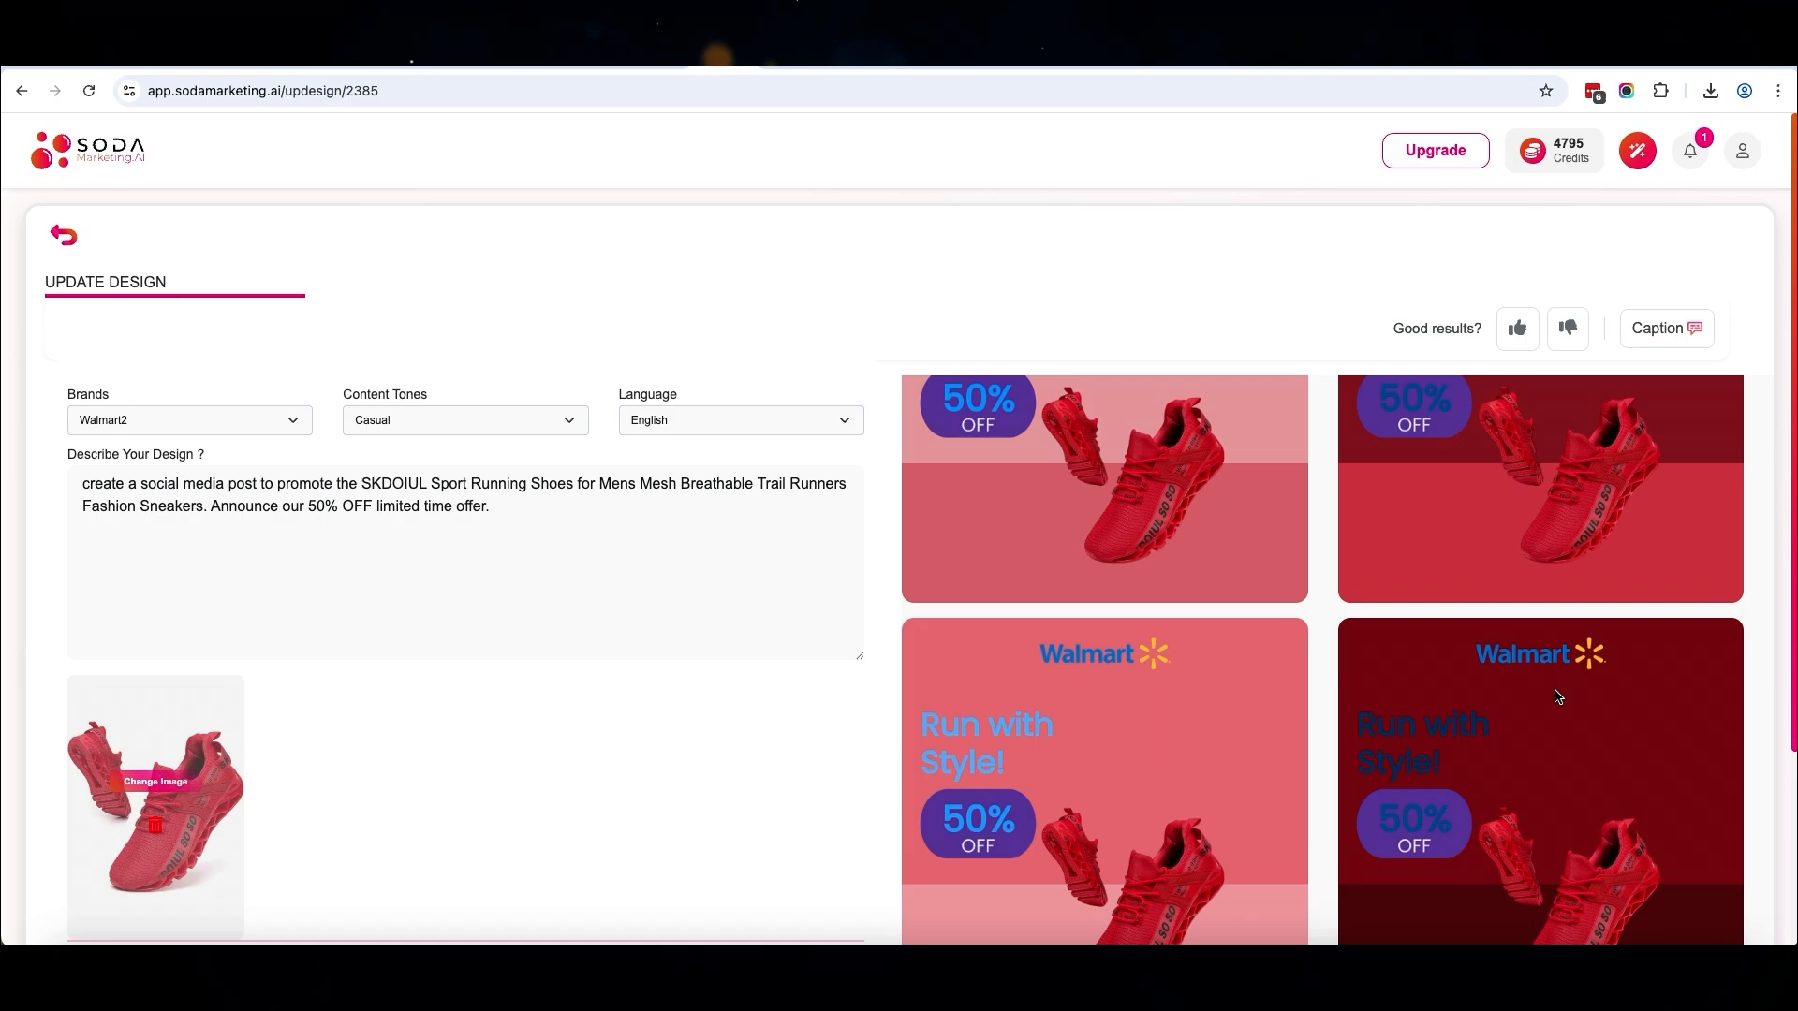
scroll(1555, 695, up, 15)
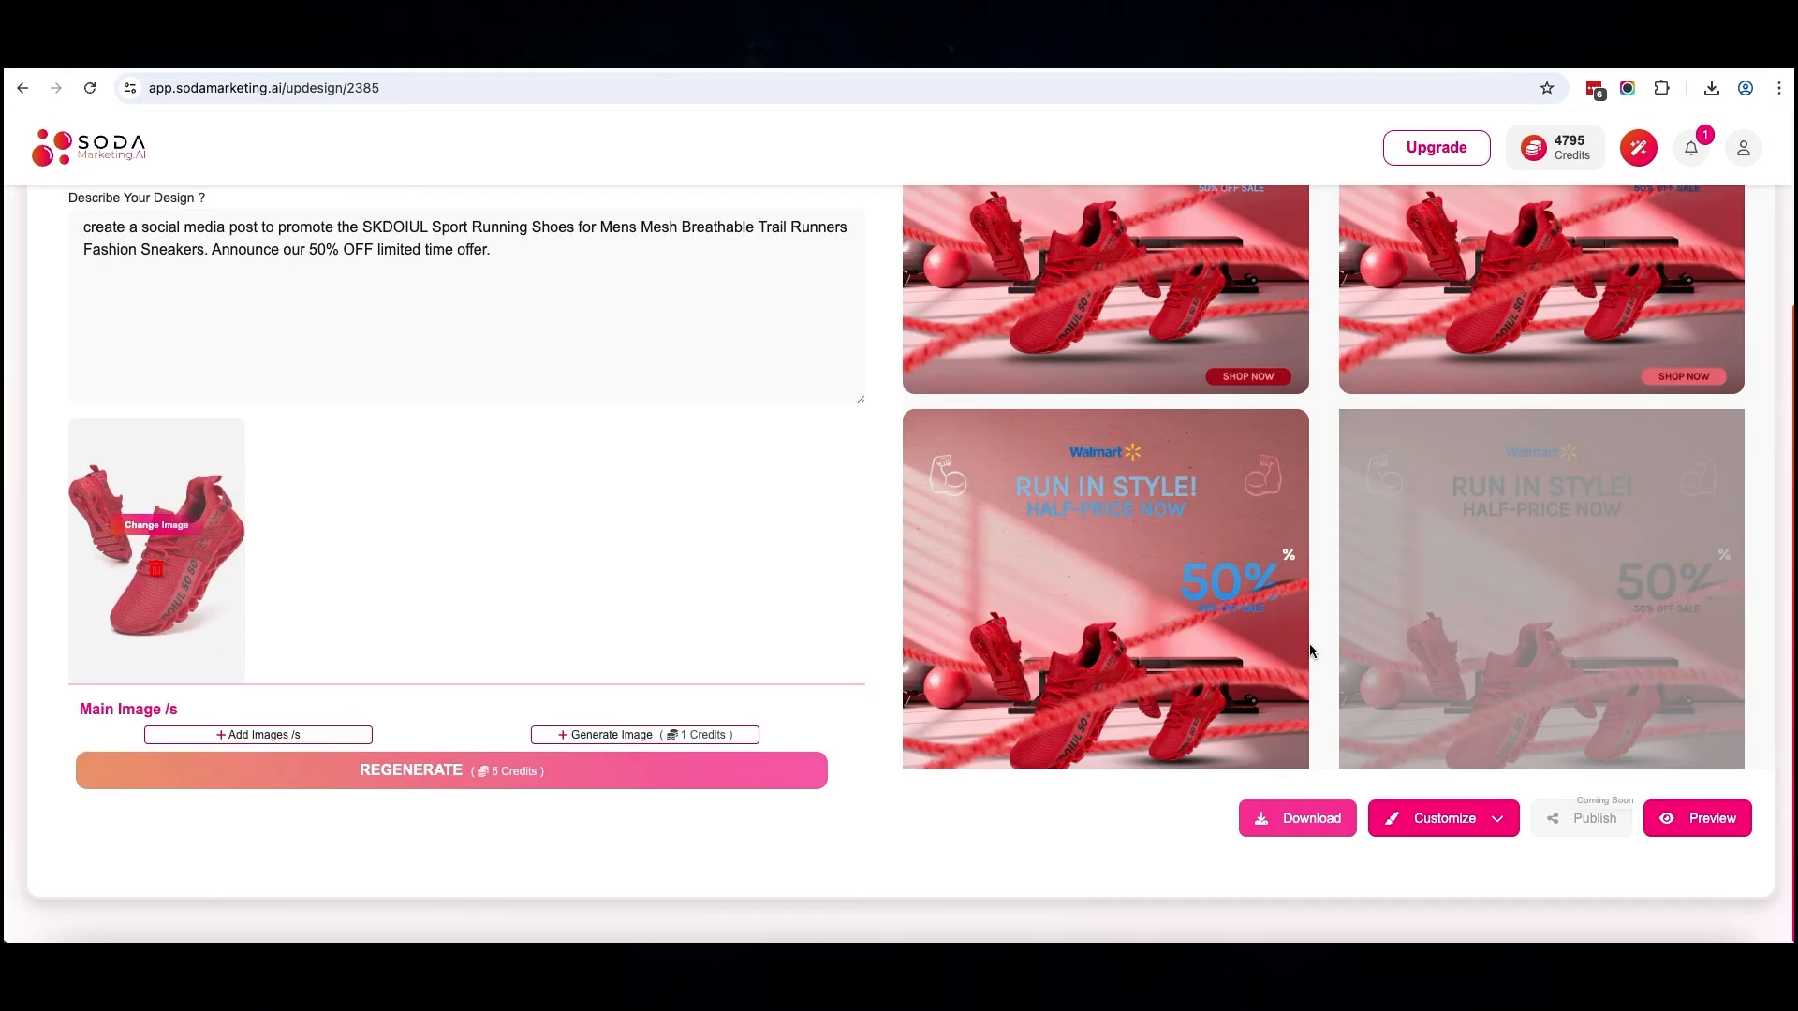
scroll(1577, 575, down, 8)
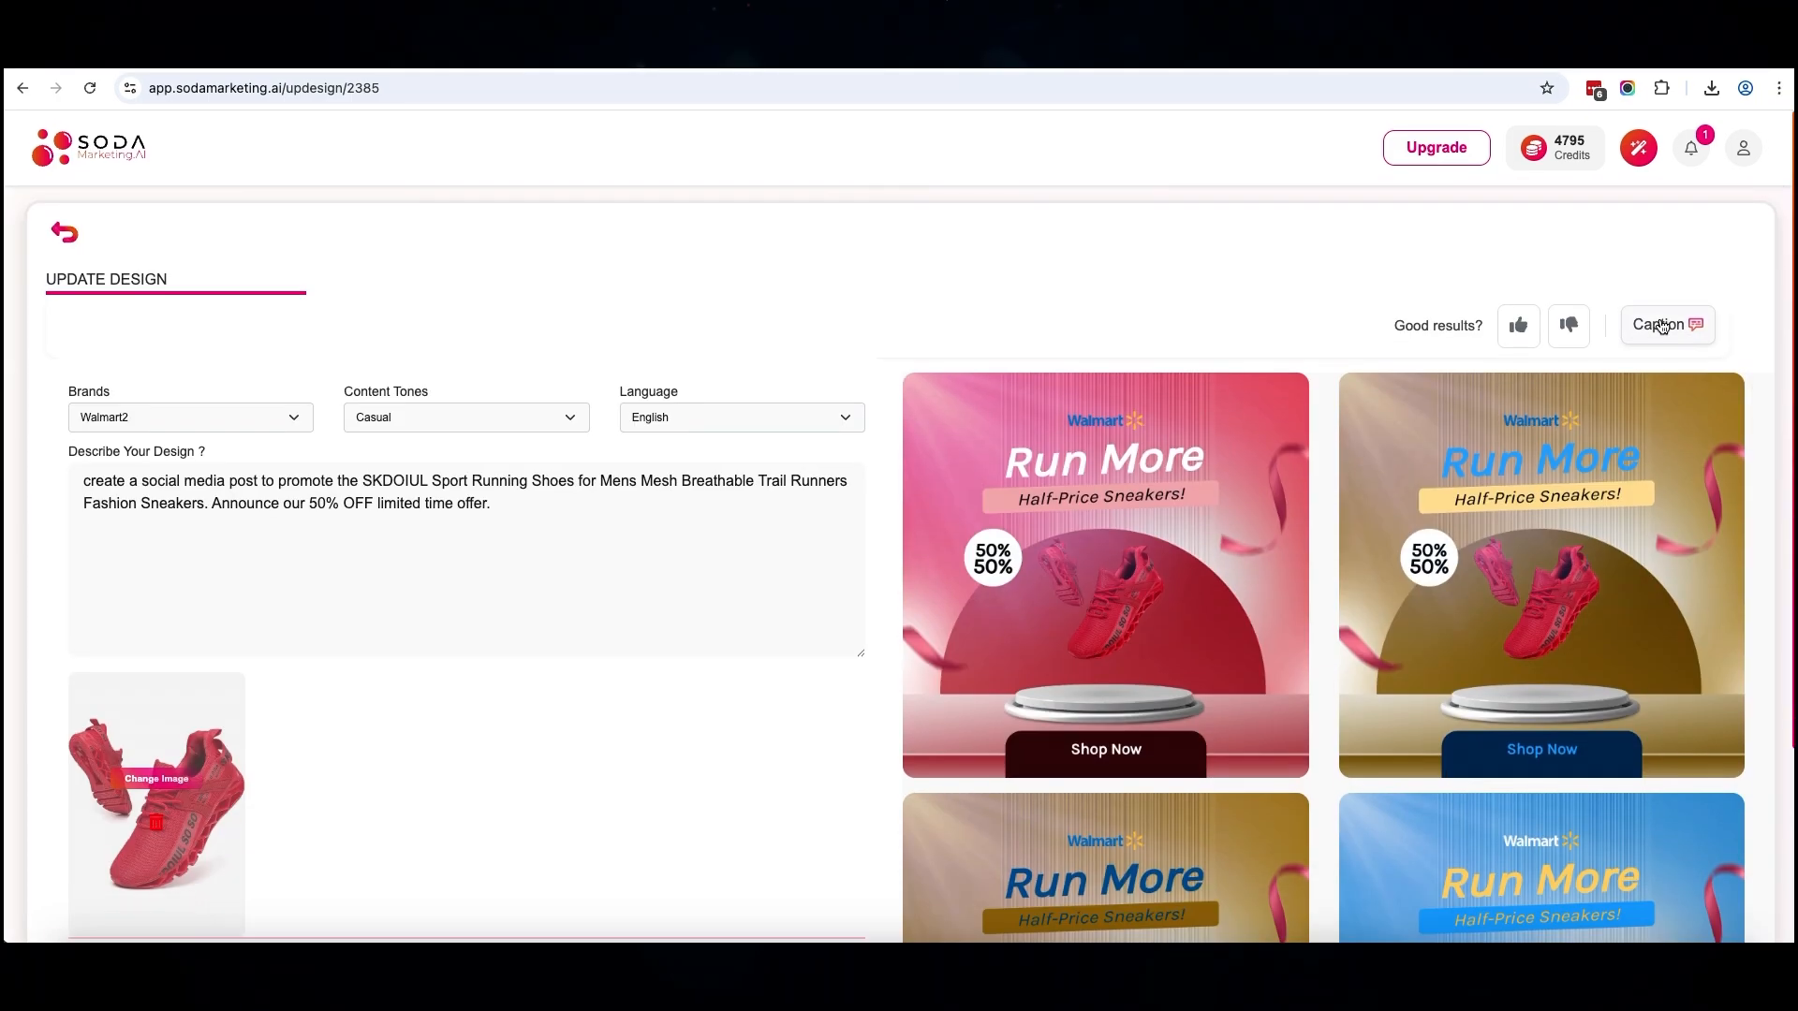
click(1667, 325)
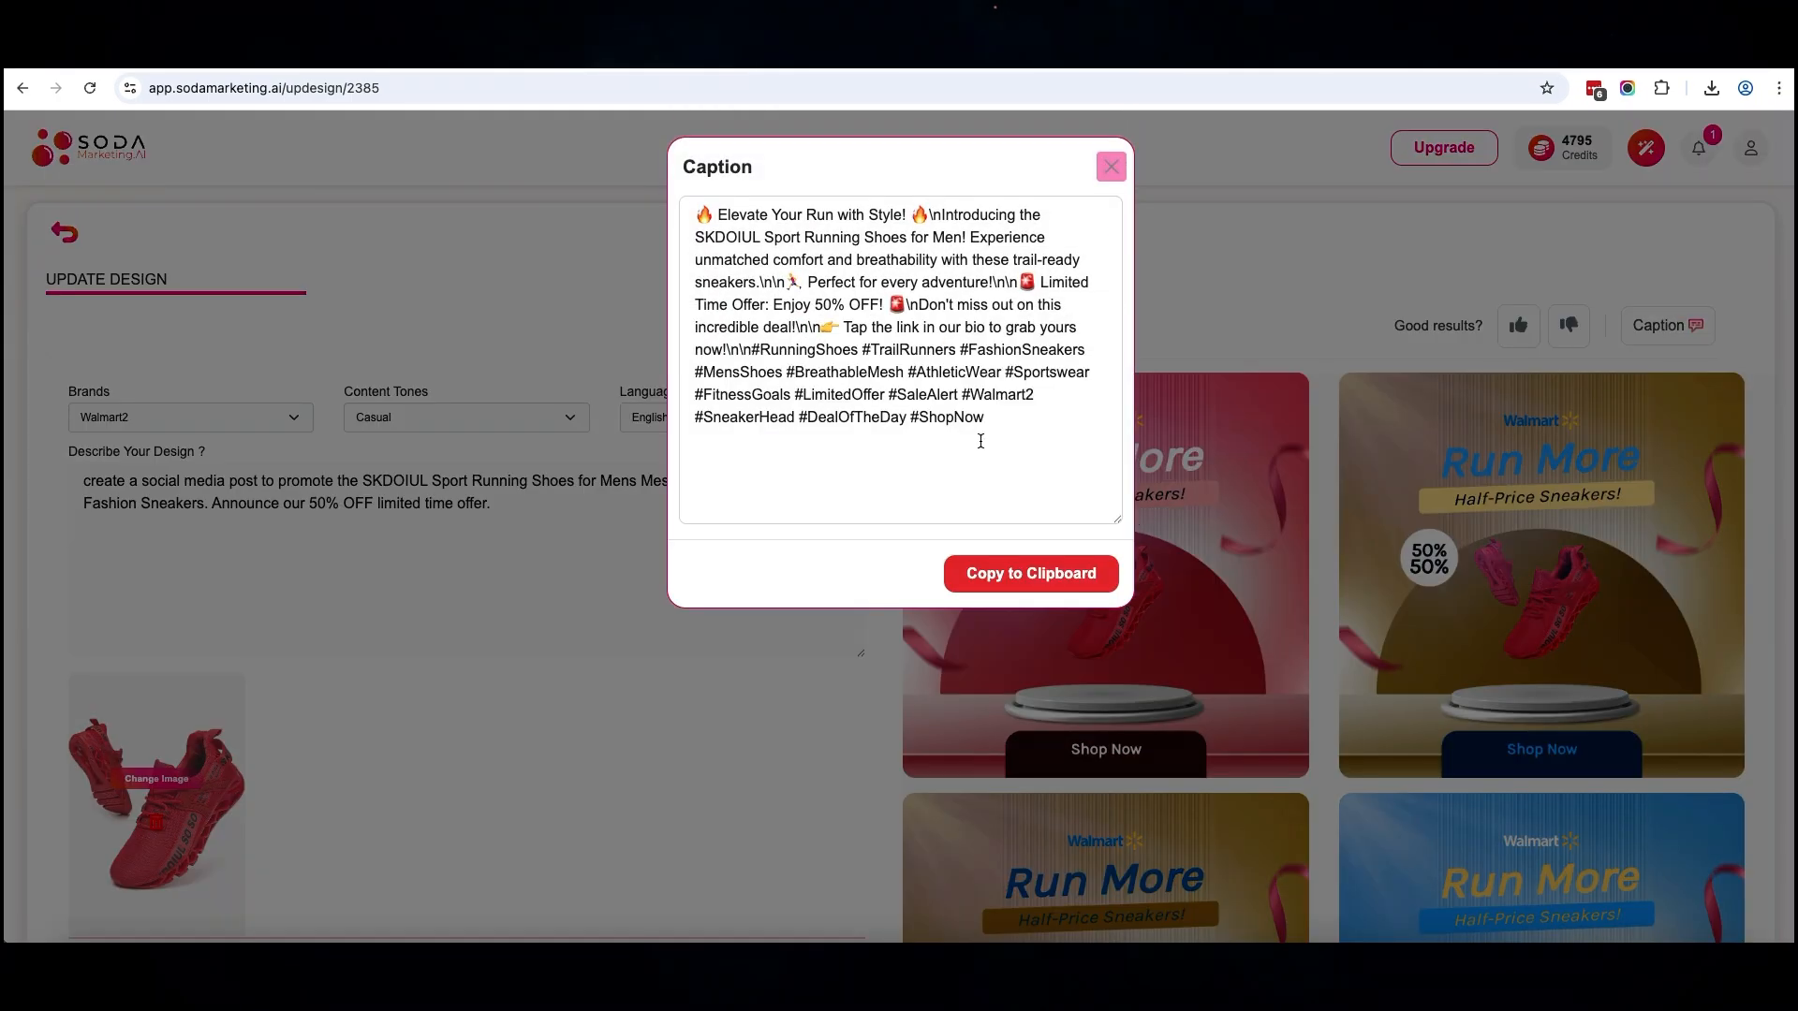